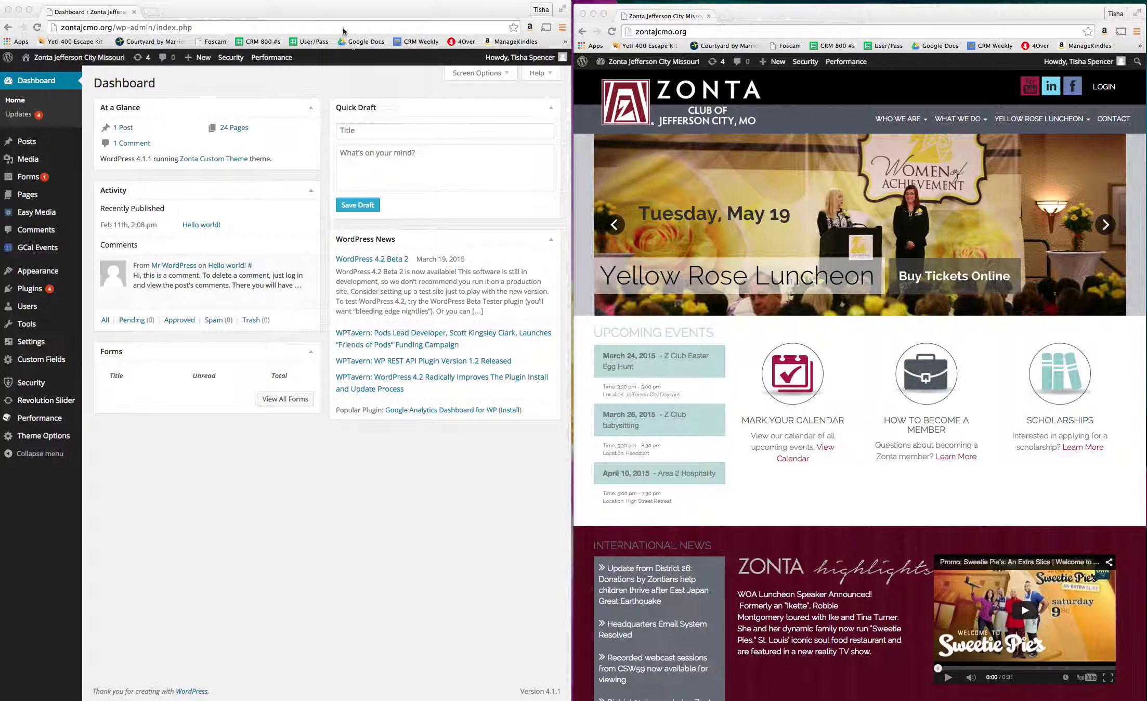
Open the 5K Run/Walk page for editing from All Pages in WordPress admin
left_click(321, 10)
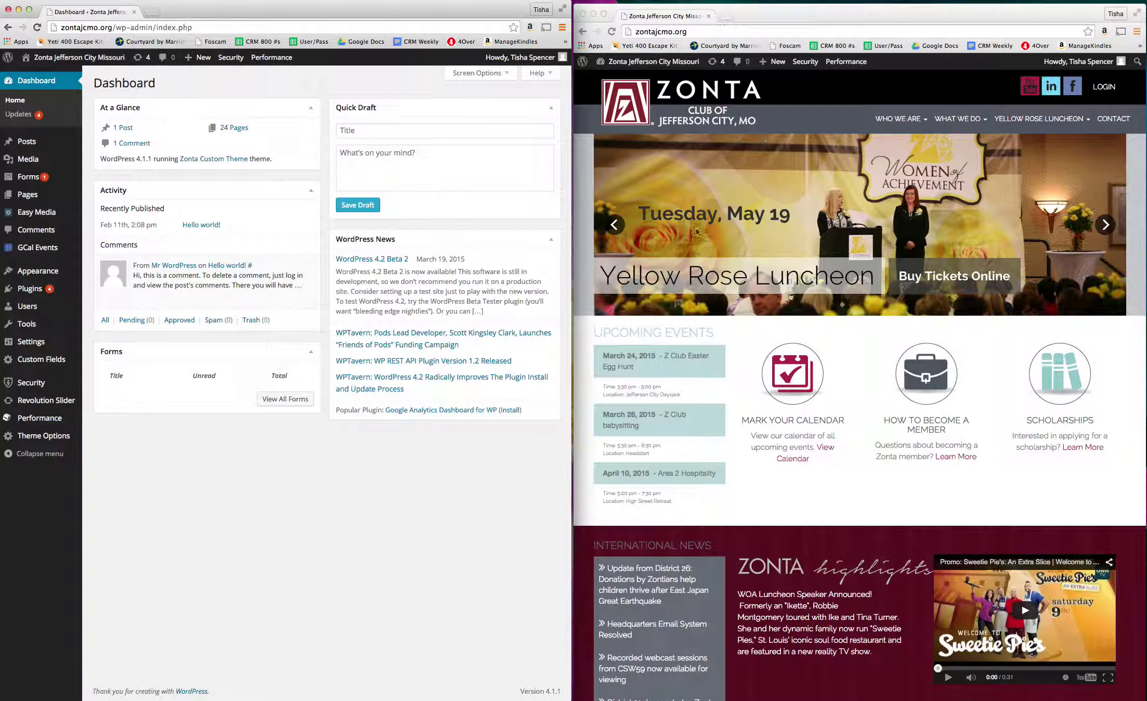
left_click(785, 18)
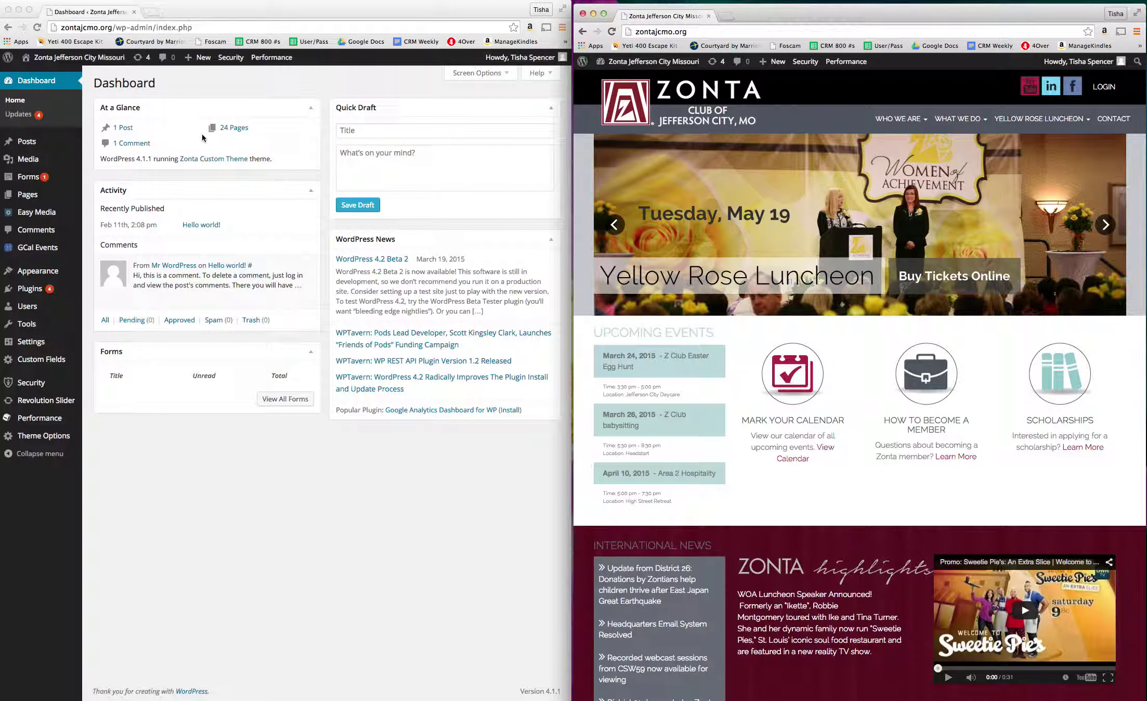
left_click(39, 205)
mouse_move(32, 197)
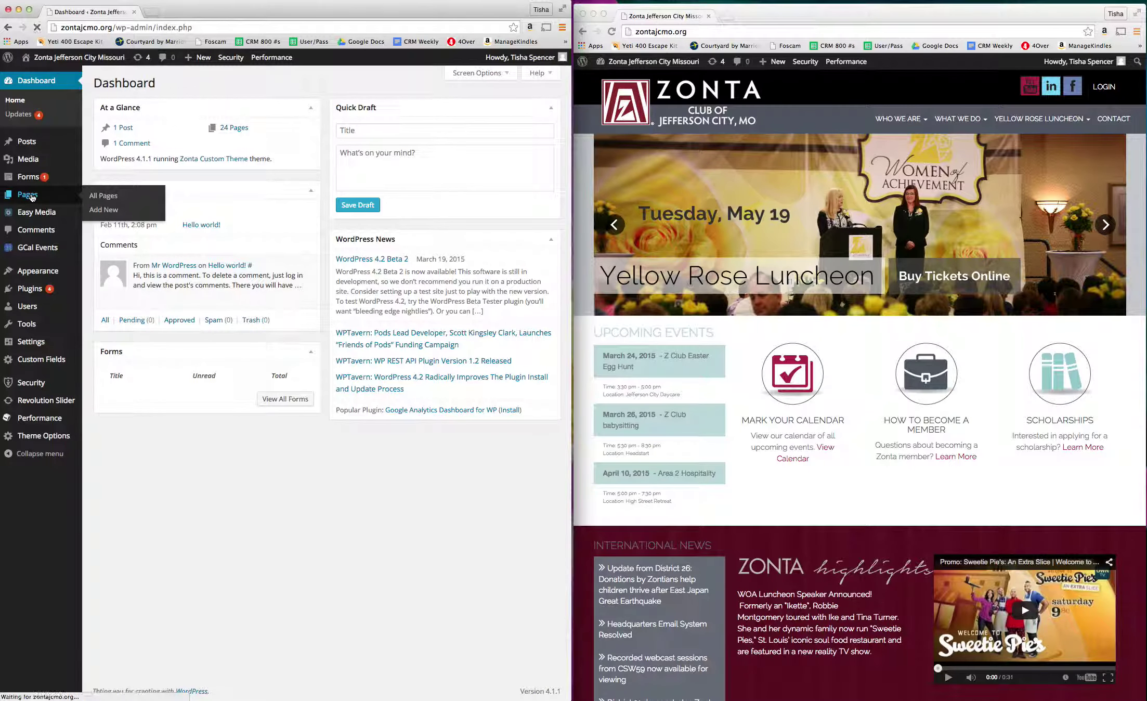
left_click(97, 196)
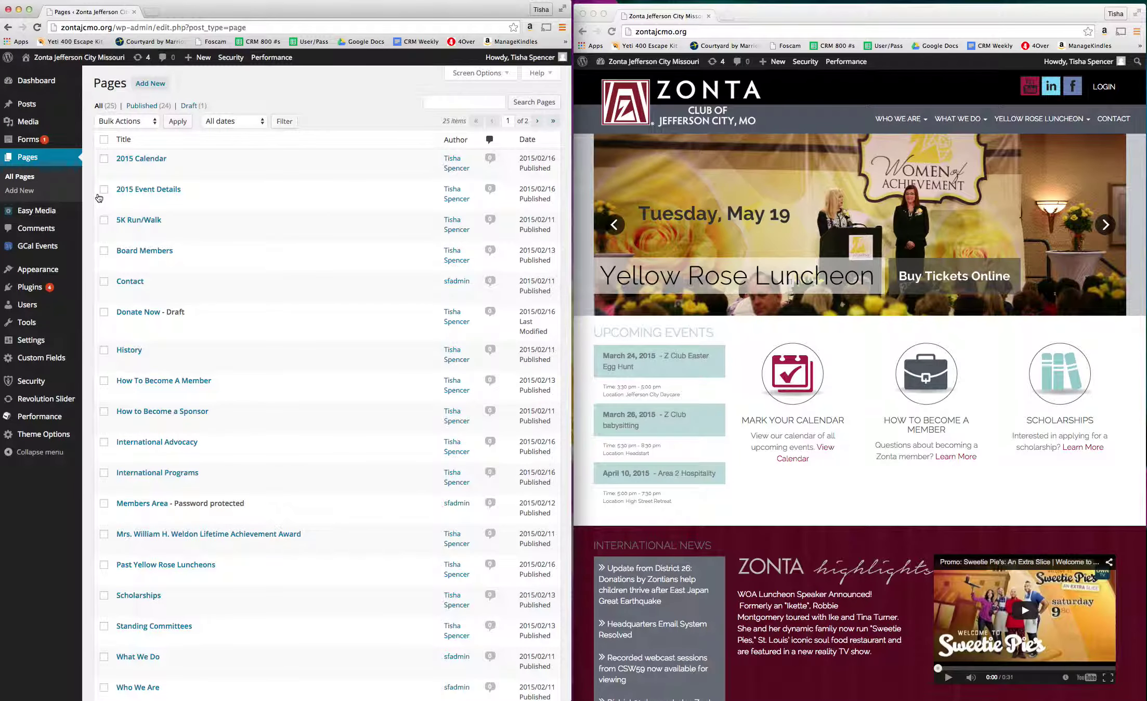
left_click(141, 224)
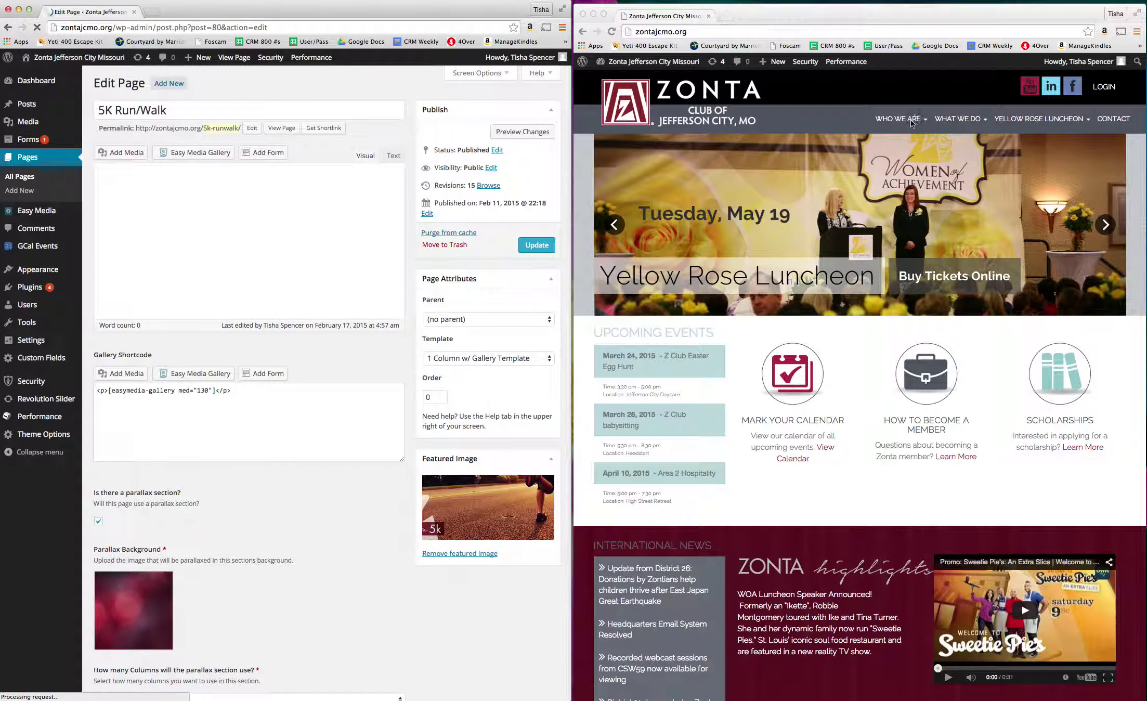
Show the 5K Run/Walk page on the live site via What We Do
left_click(909, 121)
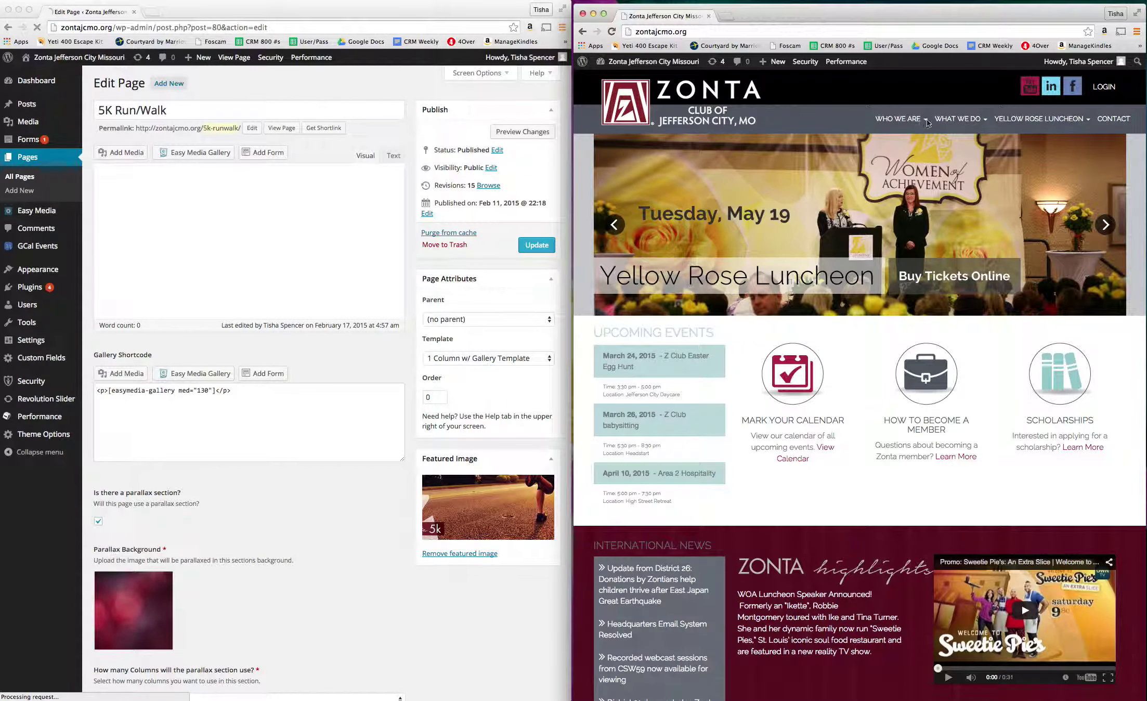
left_click_drag(875, 20, 871, 16)
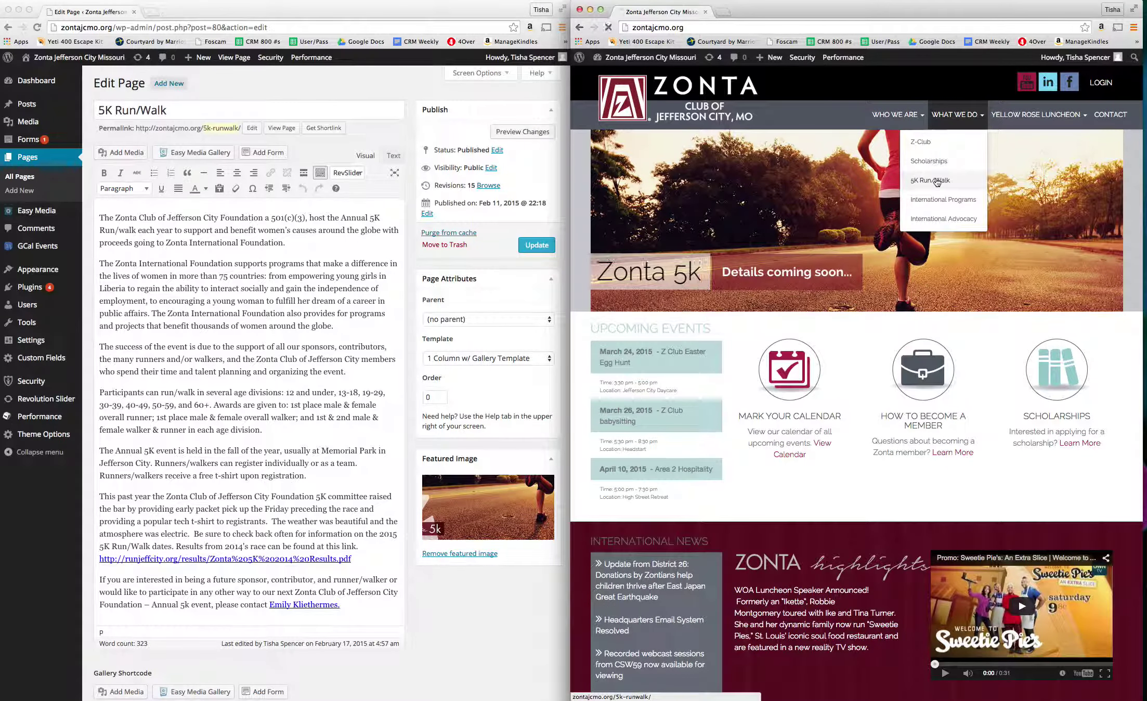
left_click(936, 181)
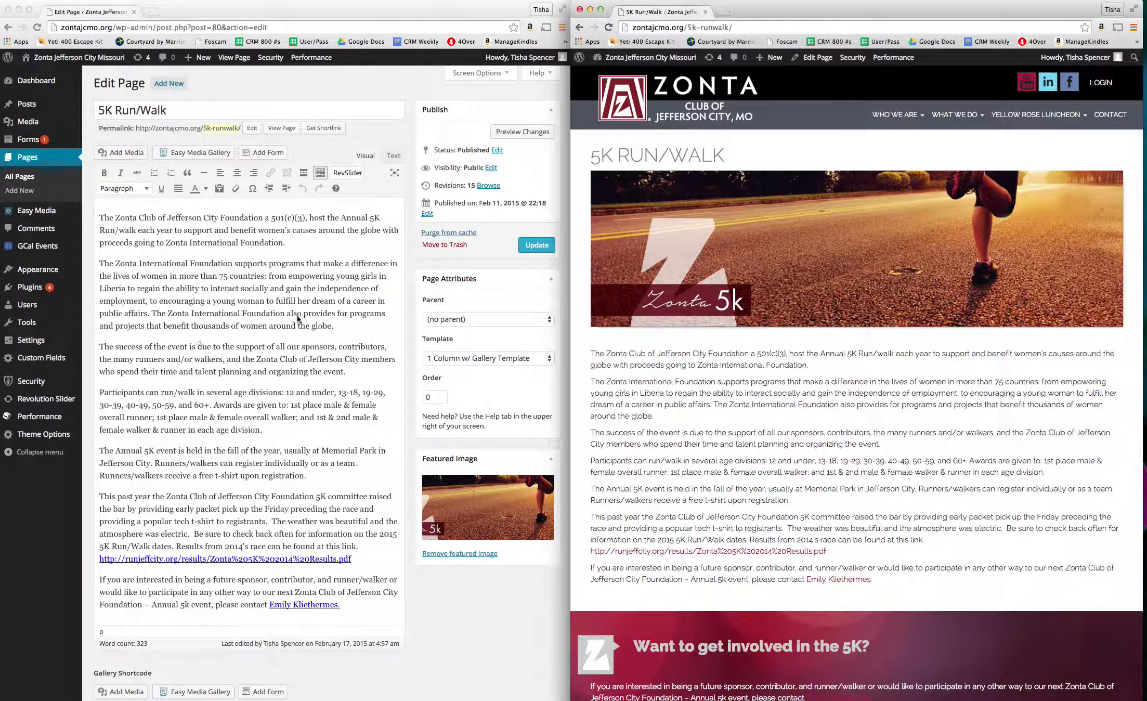
left_click(297, 315)
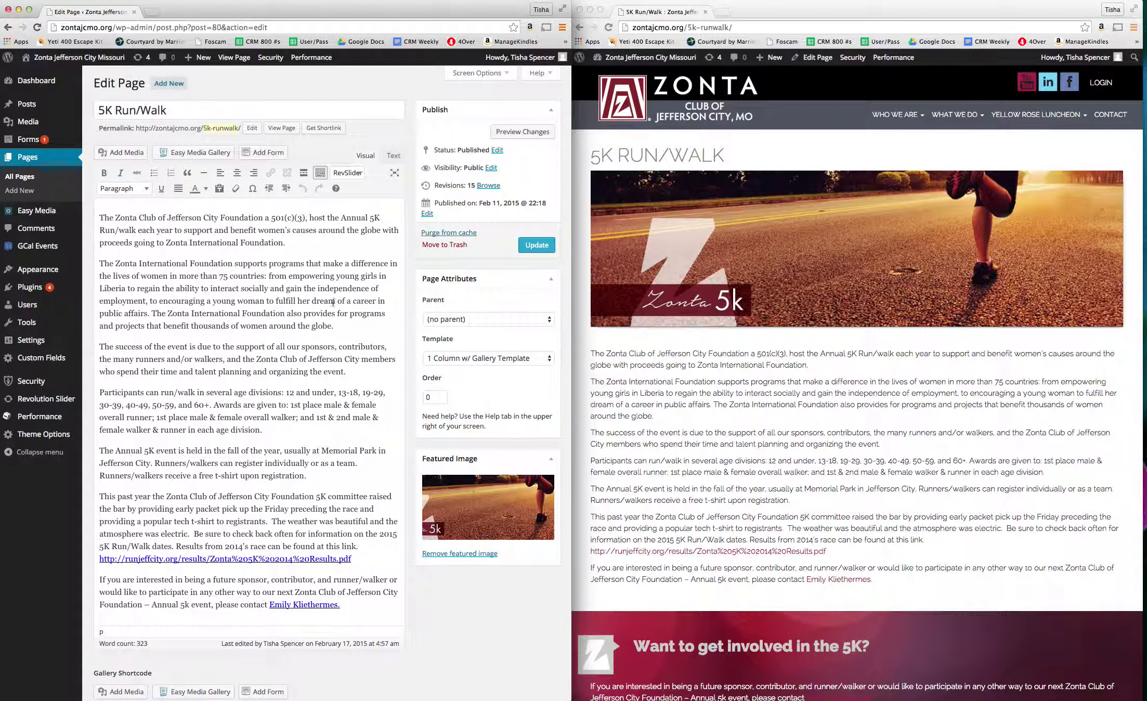
left_click_drag(227, 263, 248, 334)
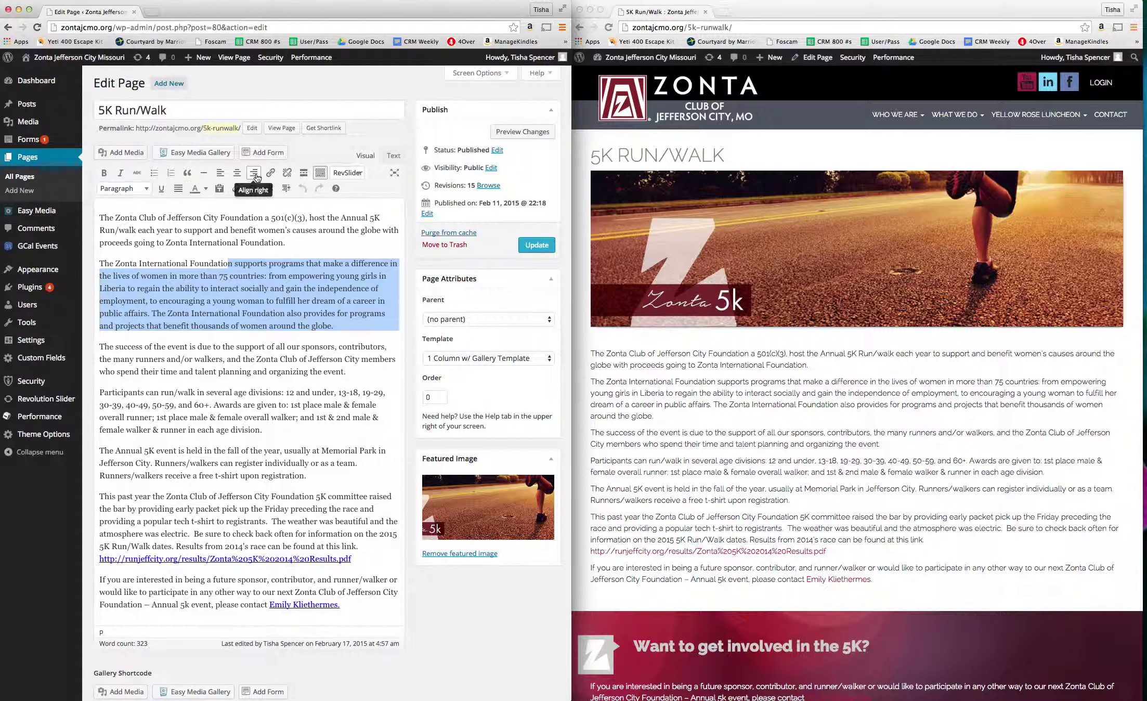
left_click(208, 275)
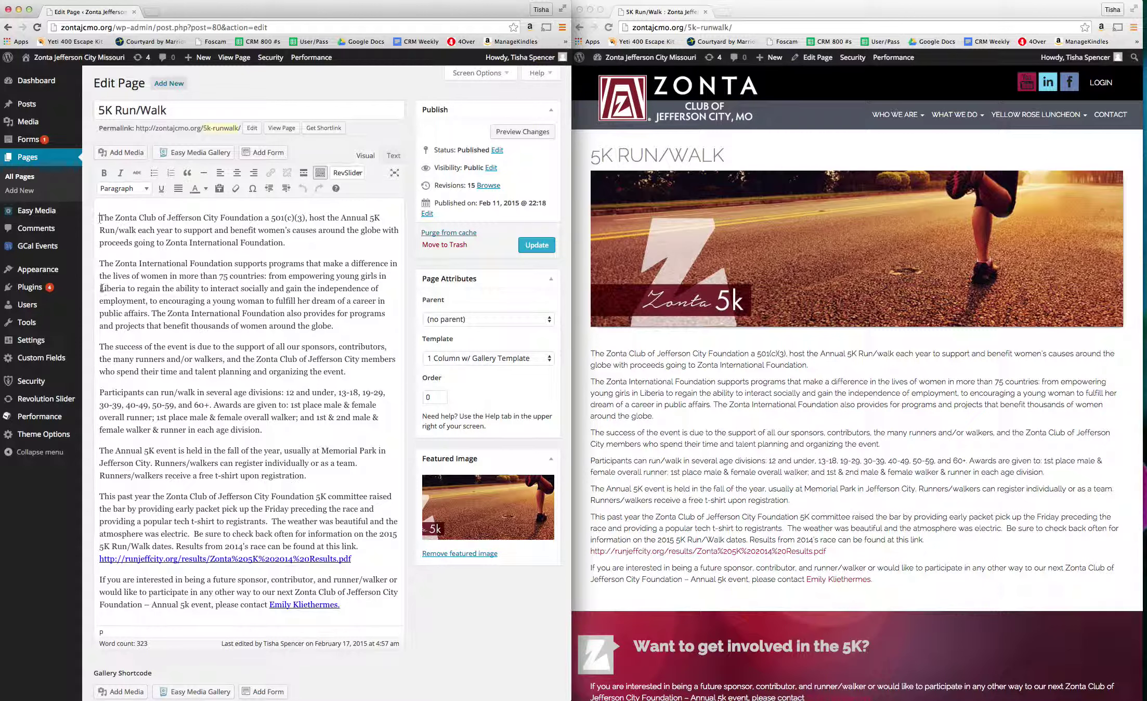
left_click(99, 347)
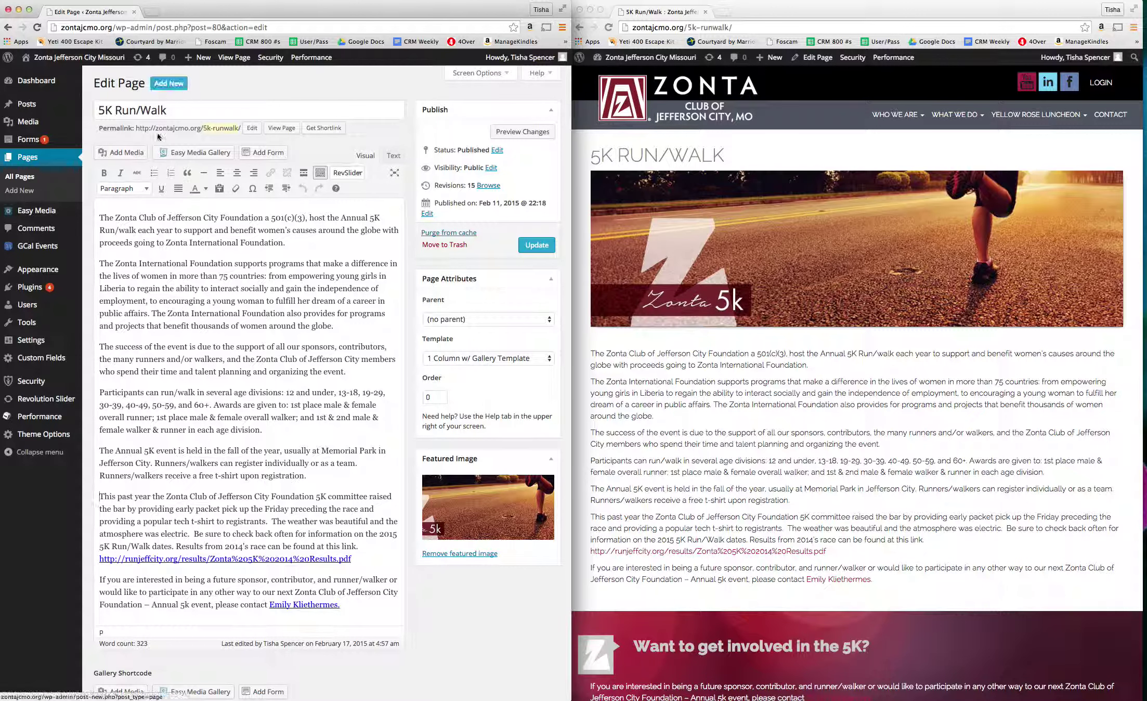
left_click(121, 152)
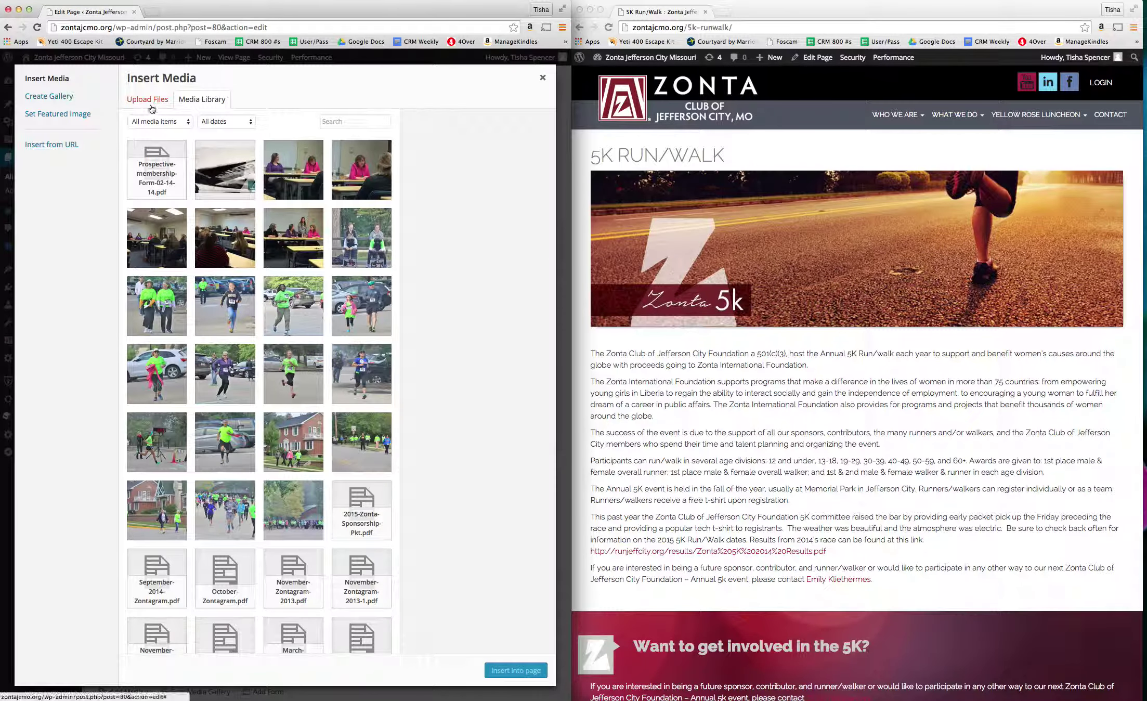
left_click(150, 101)
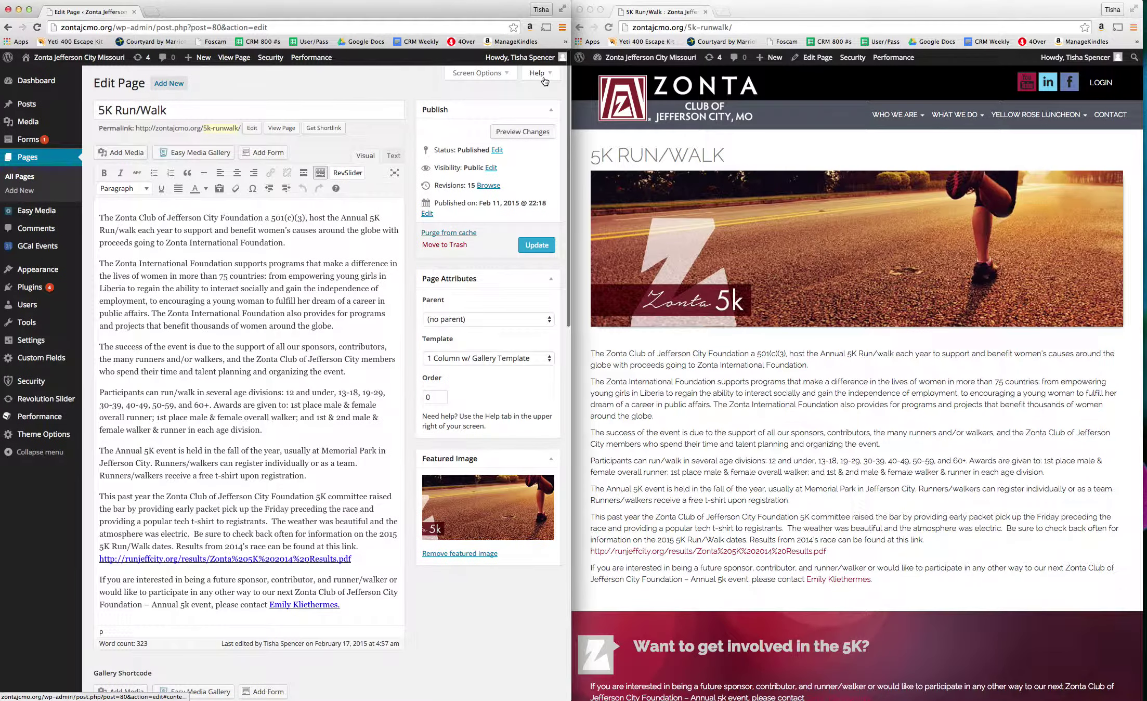
left_click(542, 79)
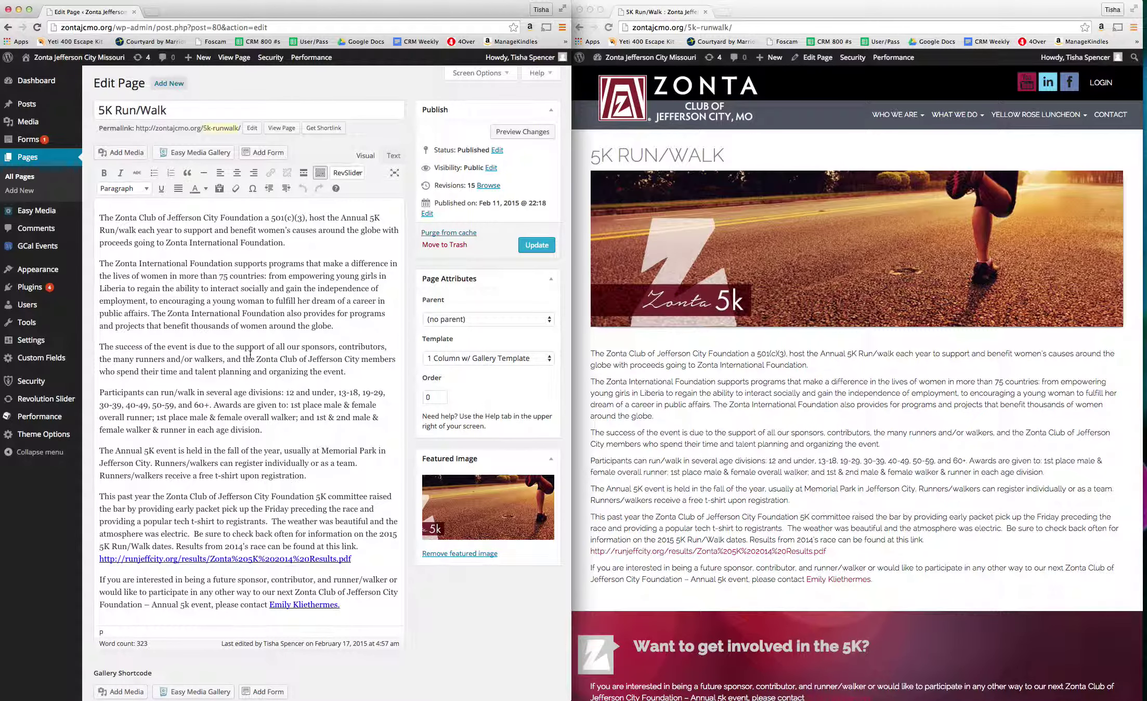
scroll(250, 353, "down", 10)
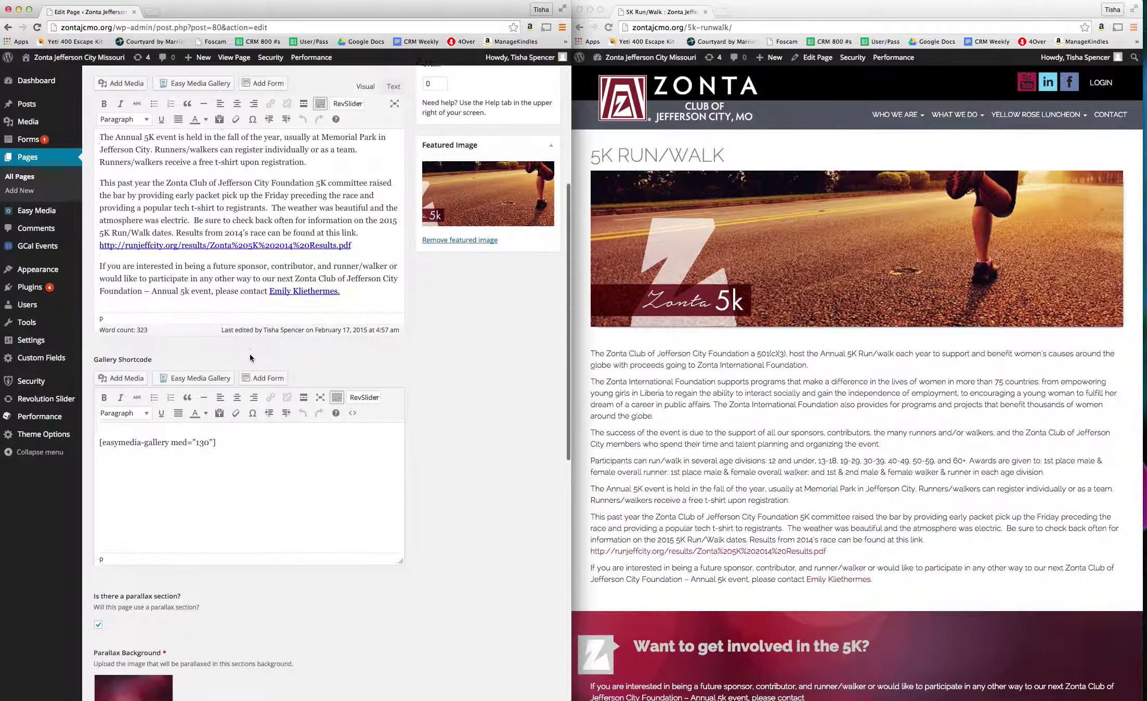
left_click(841, 379)
scroll(841, 379, "down", 5)
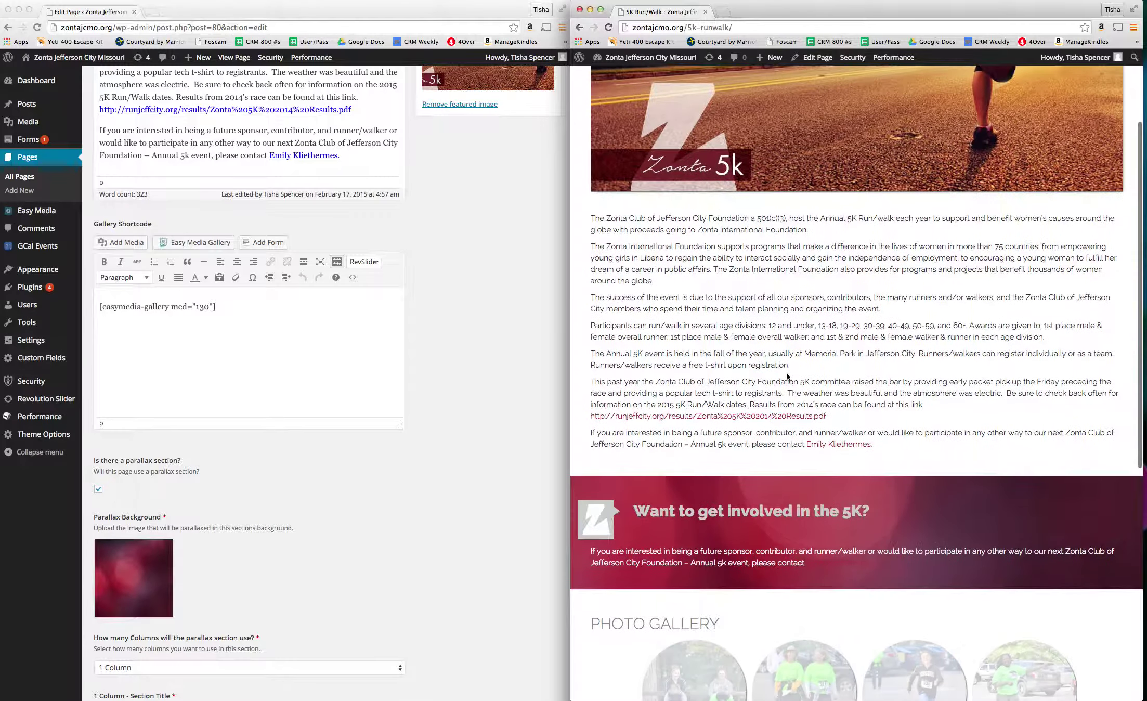
scroll(785, 372, "down", 5)
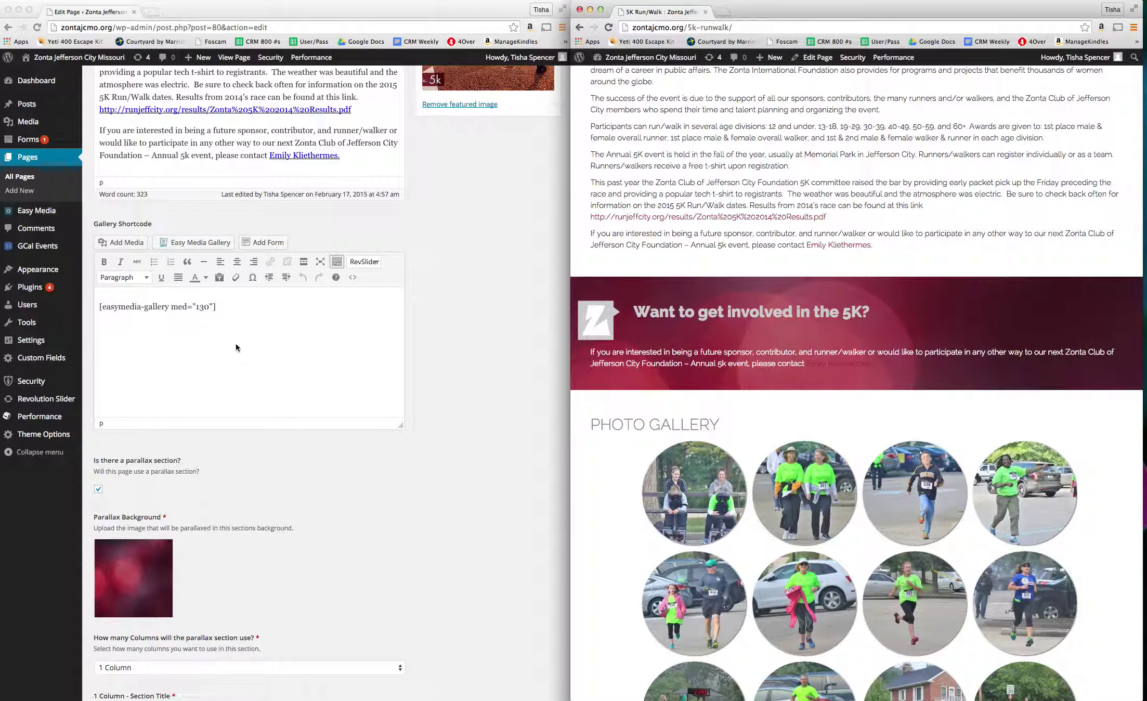
scroll(235, 343, "down", 1)
scroll(773, 490, "down", 3)
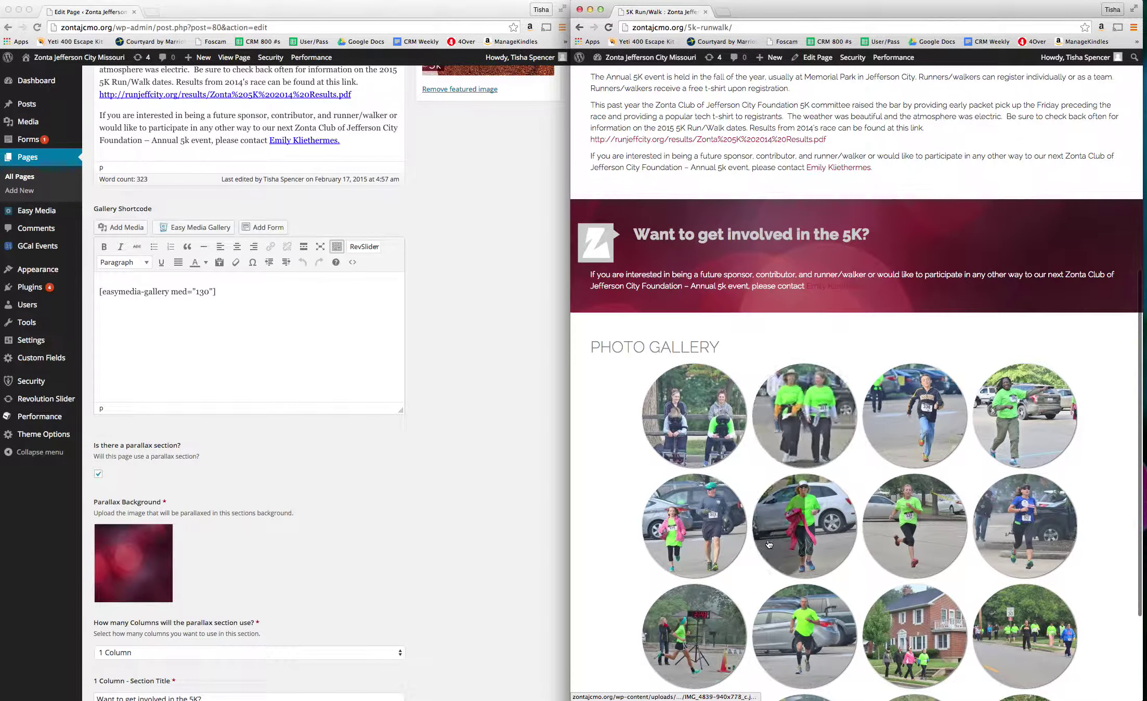
left_click(189, 306)
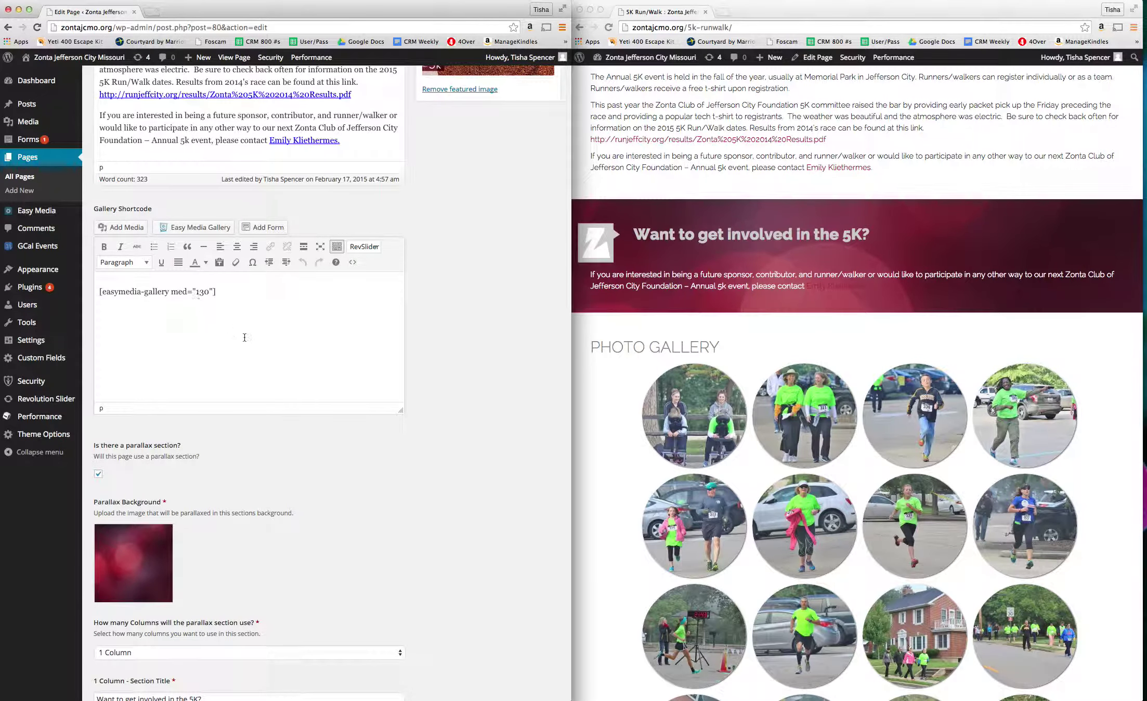
scroll(244, 338, "down", 2)
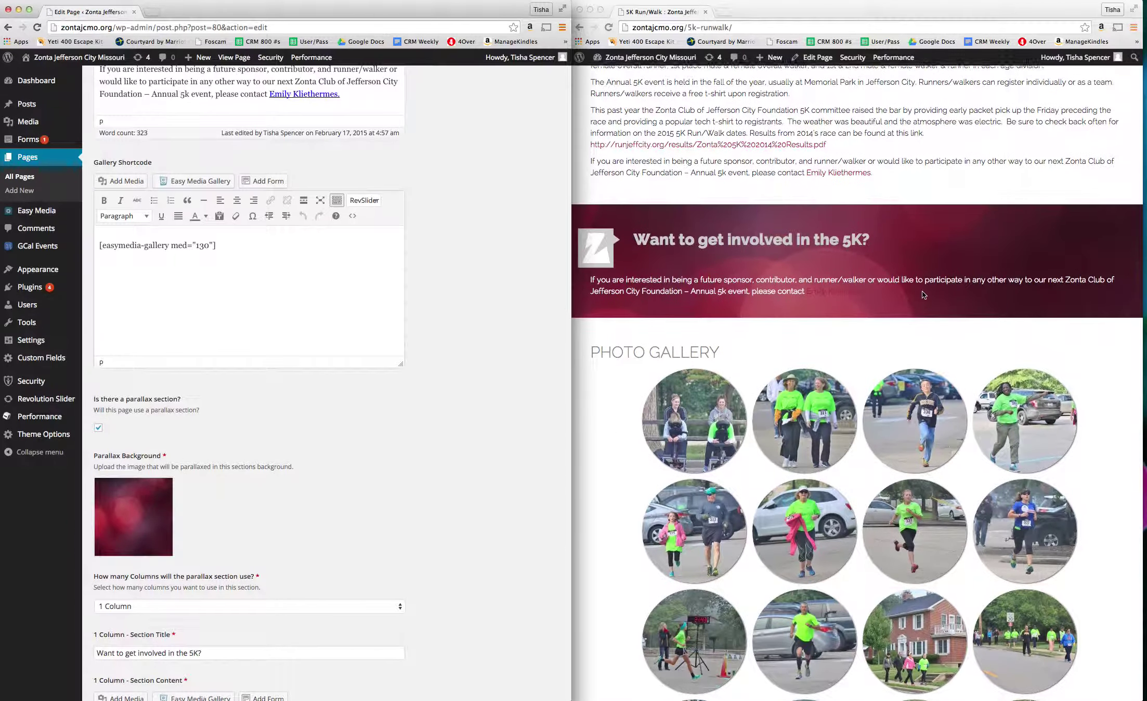
scroll(922, 291, "up", 3)
scroll(921, 290, "down", 2)
scroll(922, 290, "up", 2)
scroll(921, 289, "down", 2)
scroll(922, 290, "up", 5)
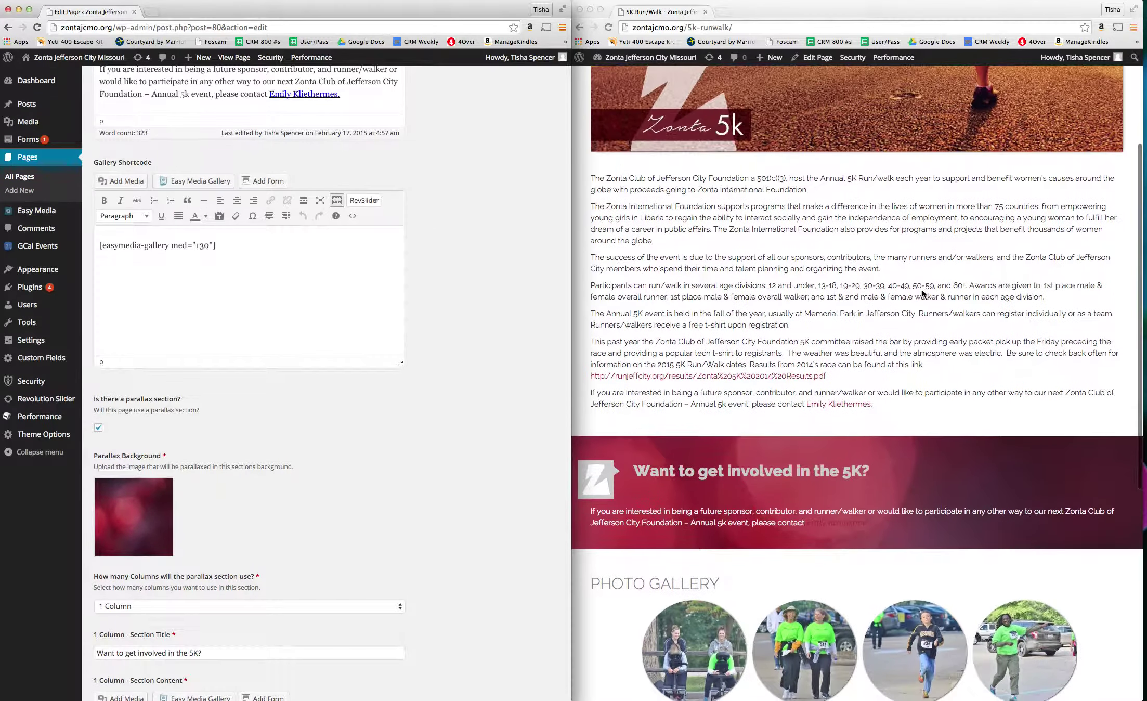
scroll(922, 289, "down", 5)
mouse_move(139, 504)
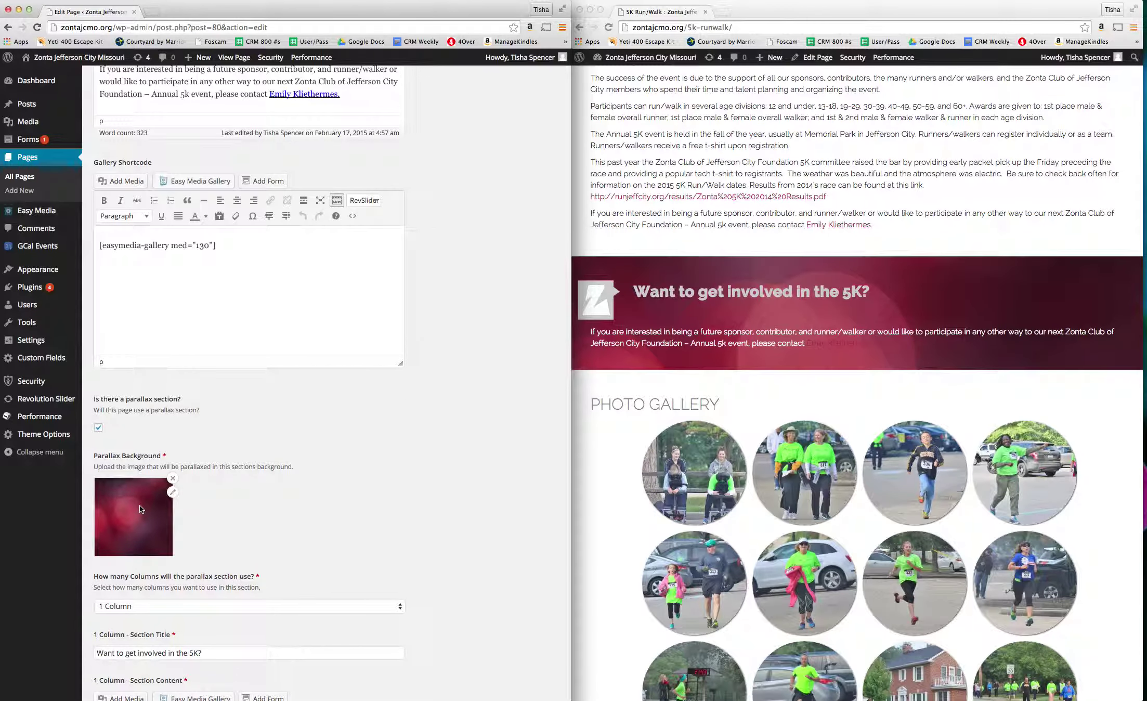
Replace the Parallax Background with the maroonbubbles image picked from the media library
left_click(173, 492)
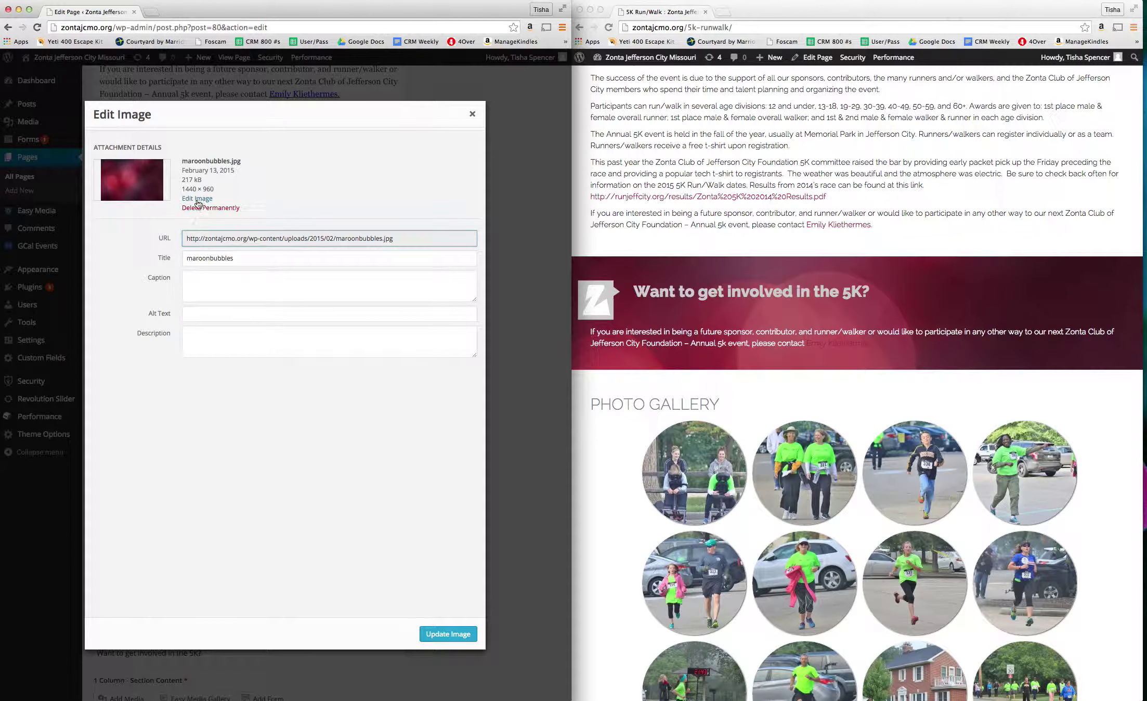
left_click(473, 114)
left_click(170, 481)
left_click(175, 486)
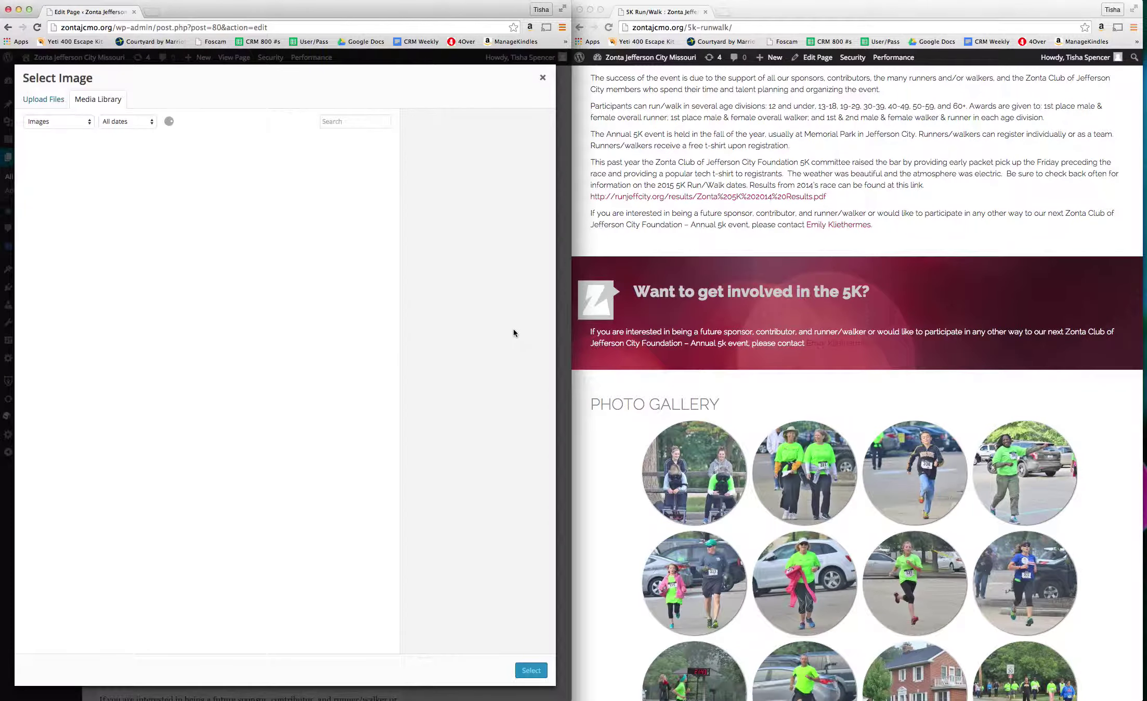
scroll(301, 461, "down", 5)
scroll(301, 460, "down", 10)
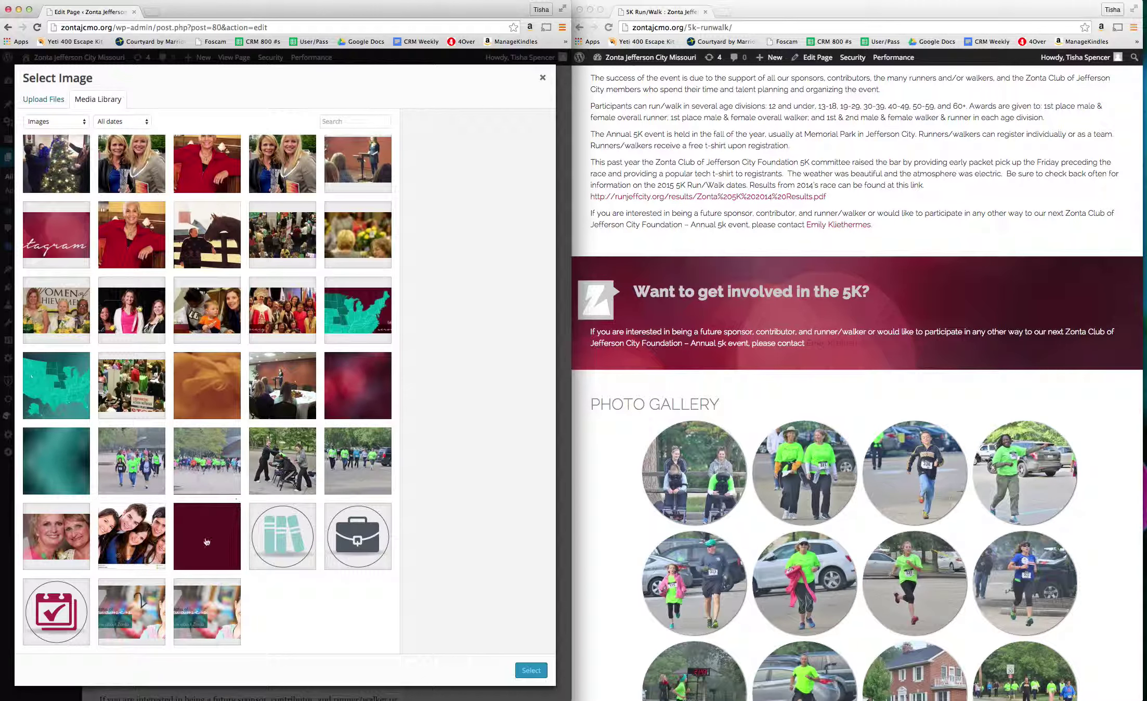
left_click(377, 364)
left_click(531, 671)
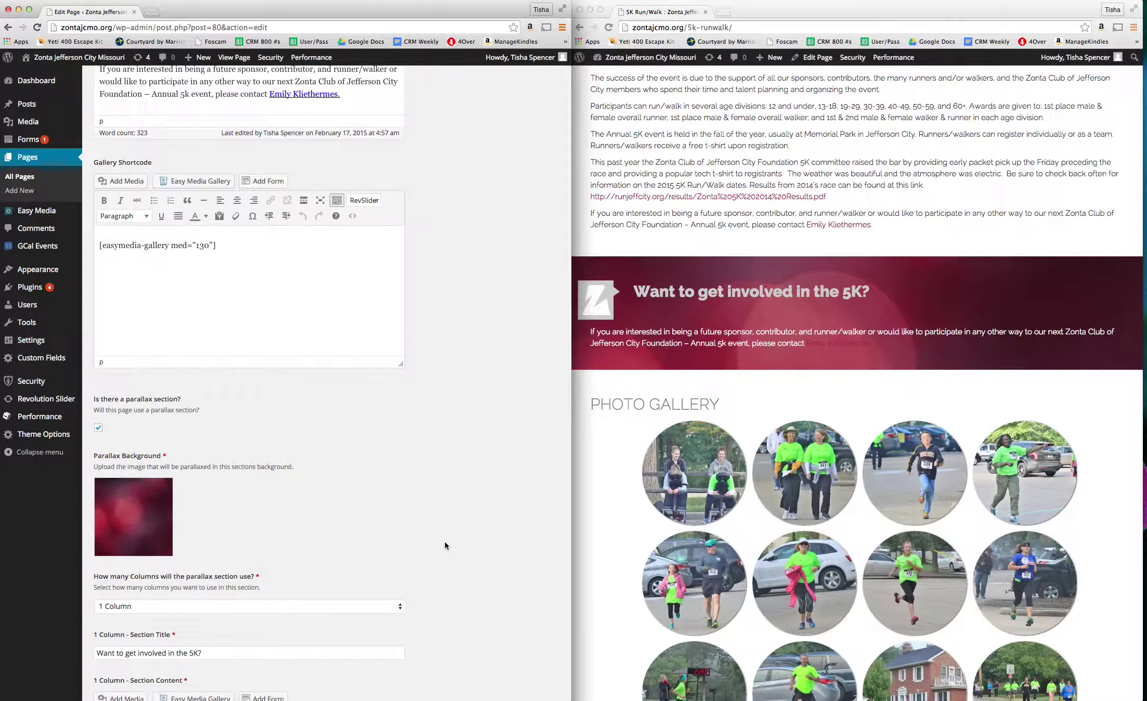
scroll(388, 492, "down", 1)
scroll(327, 577, "down", 10)
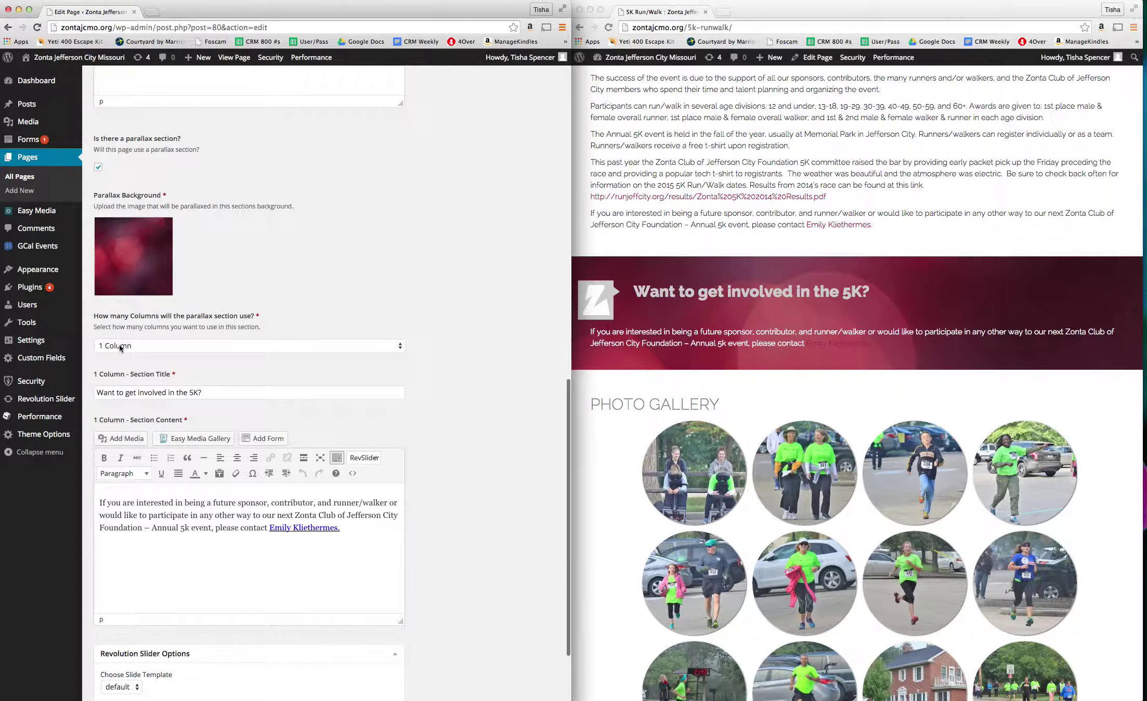
left_click(120, 346)
left_click(120, 345)
left_click(886, 320)
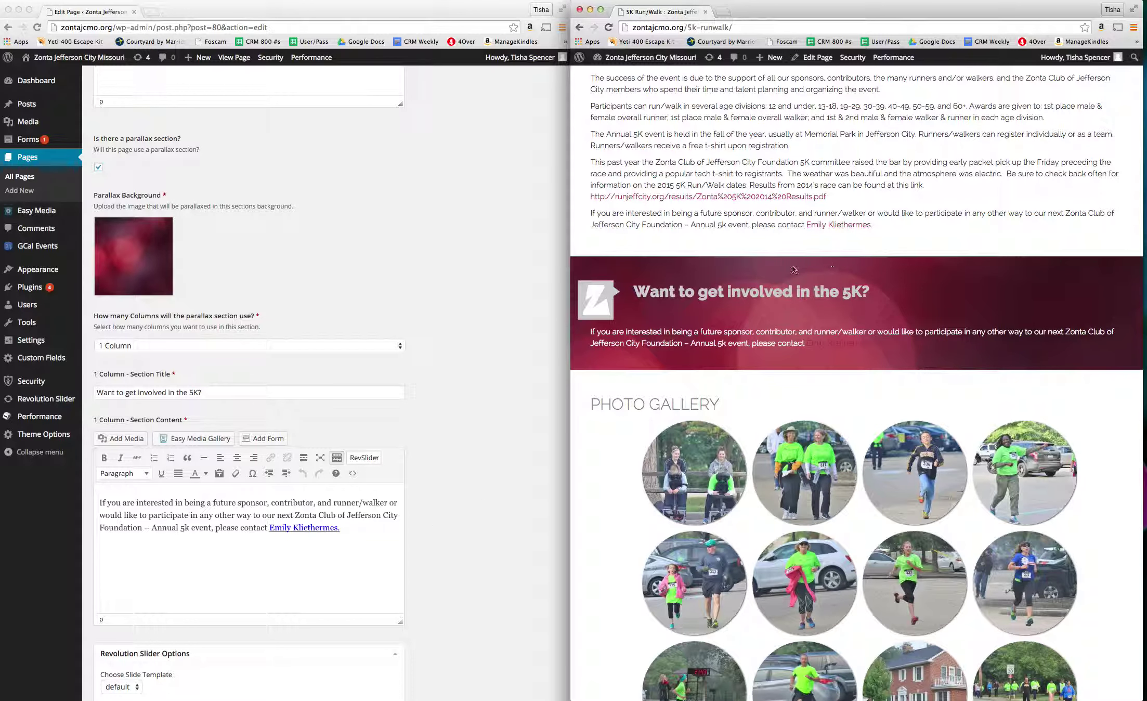
scroll(515, 501, "down", 5)
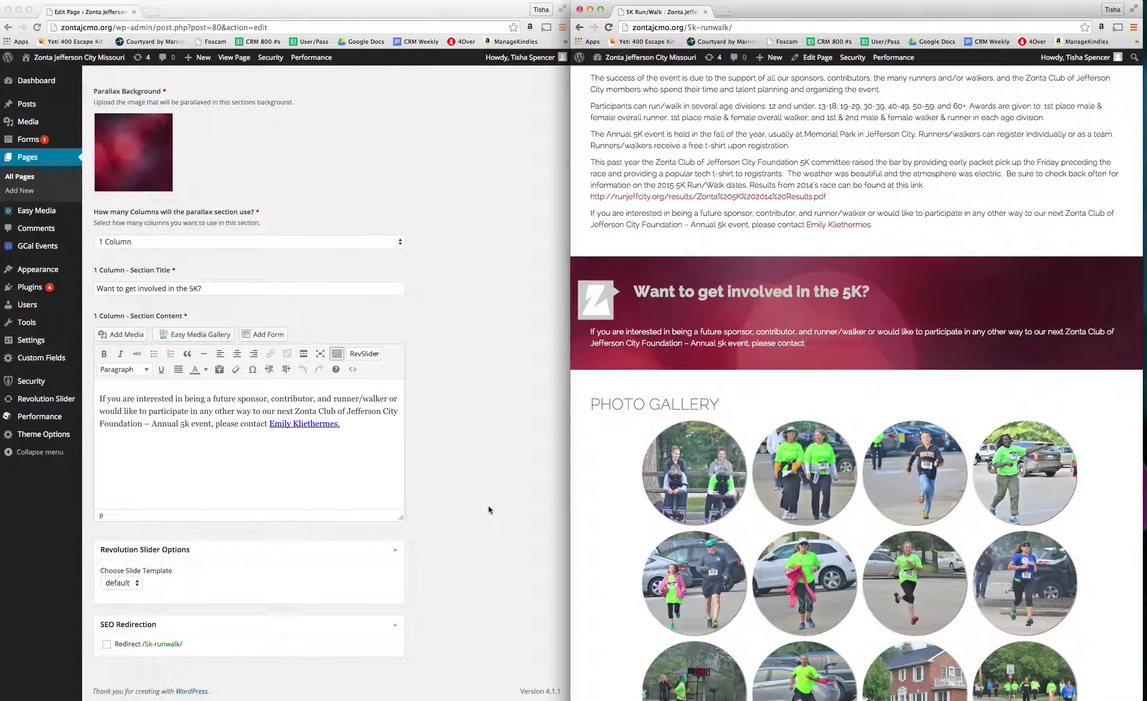
left_click(192, 582)
left_click(136, 585)
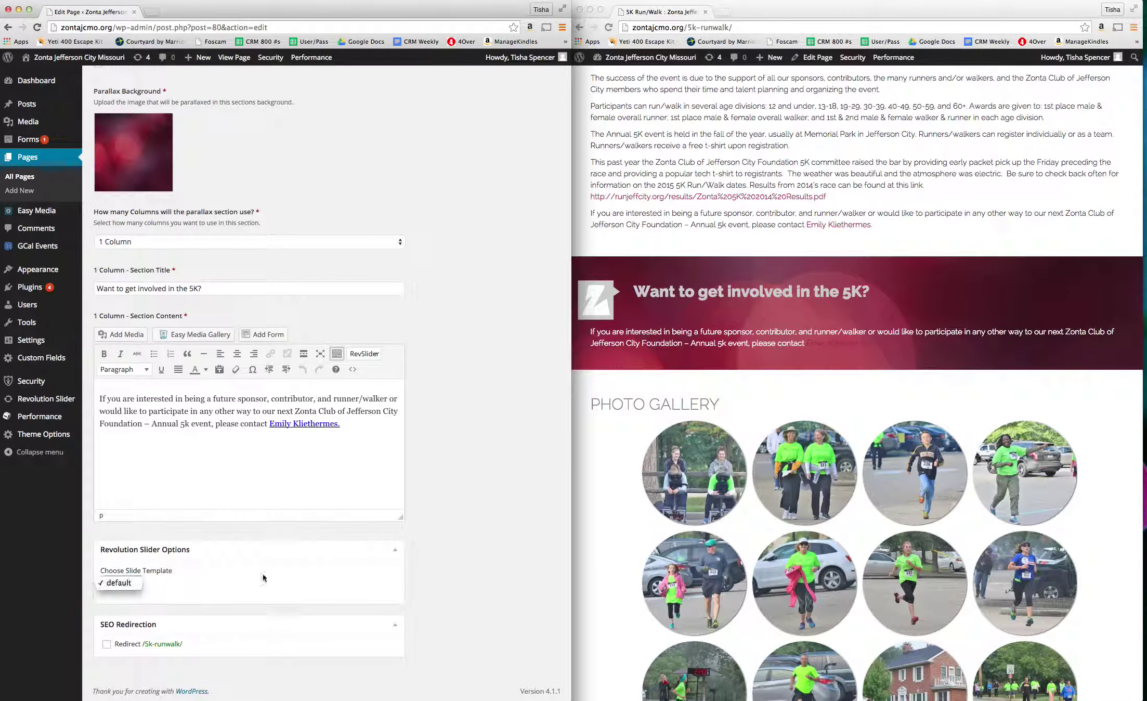
left_click(119, 583)
scroll(611, 468, "up", 10)
scroll(438, 246, "up", 10)
scroll(438, 246, "up", 4)
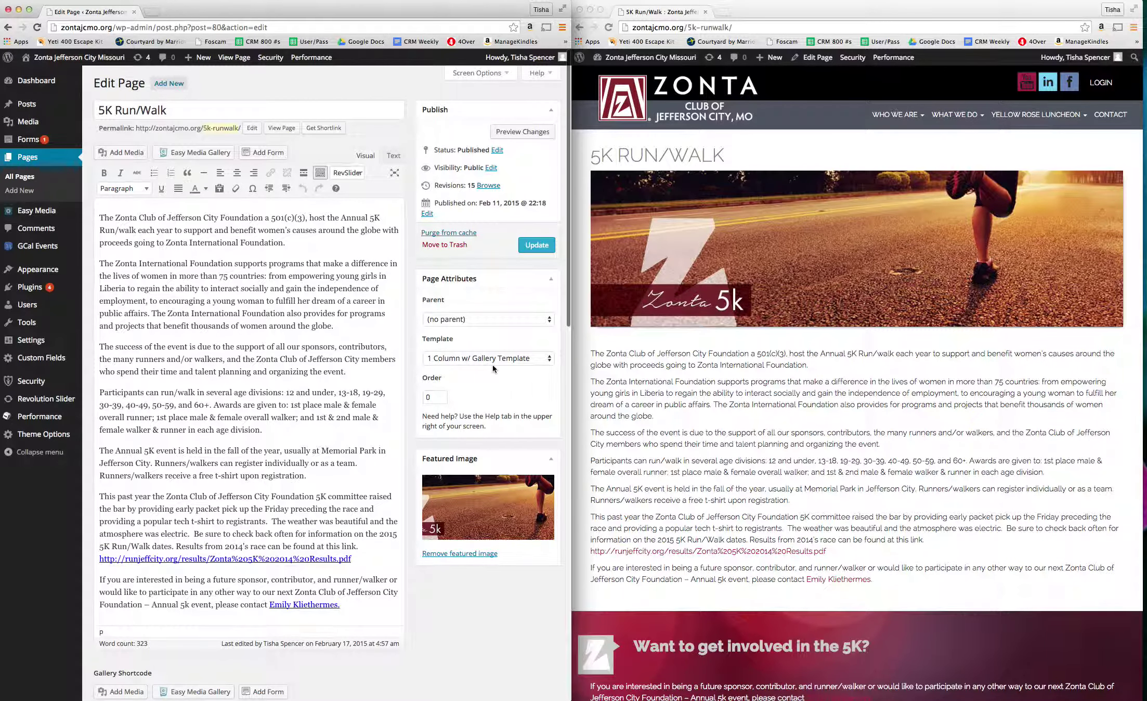
left_click(458, 362)
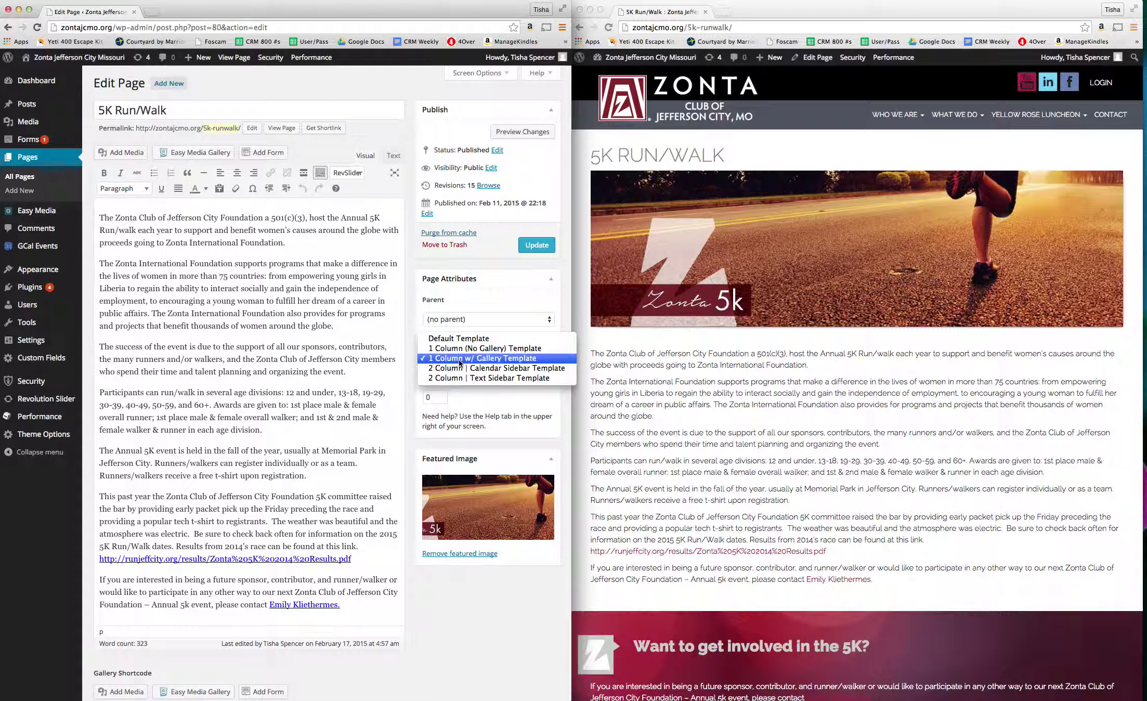
left_click(459, 359)
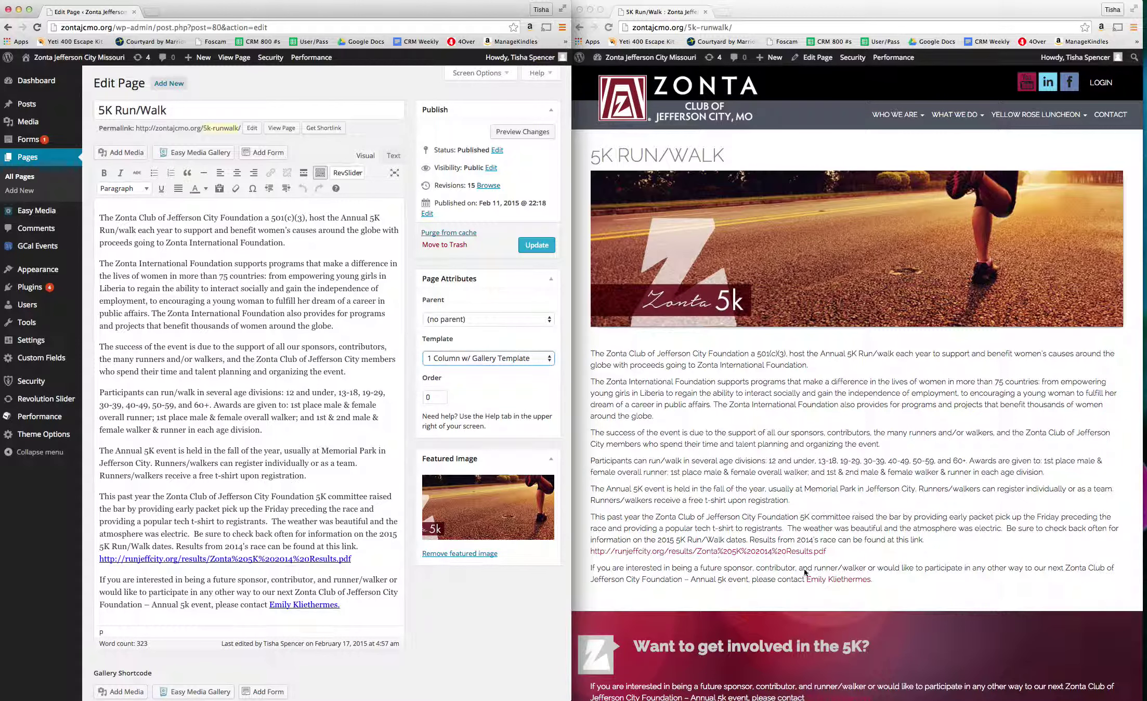
scroll(801, 543, "down", 5)
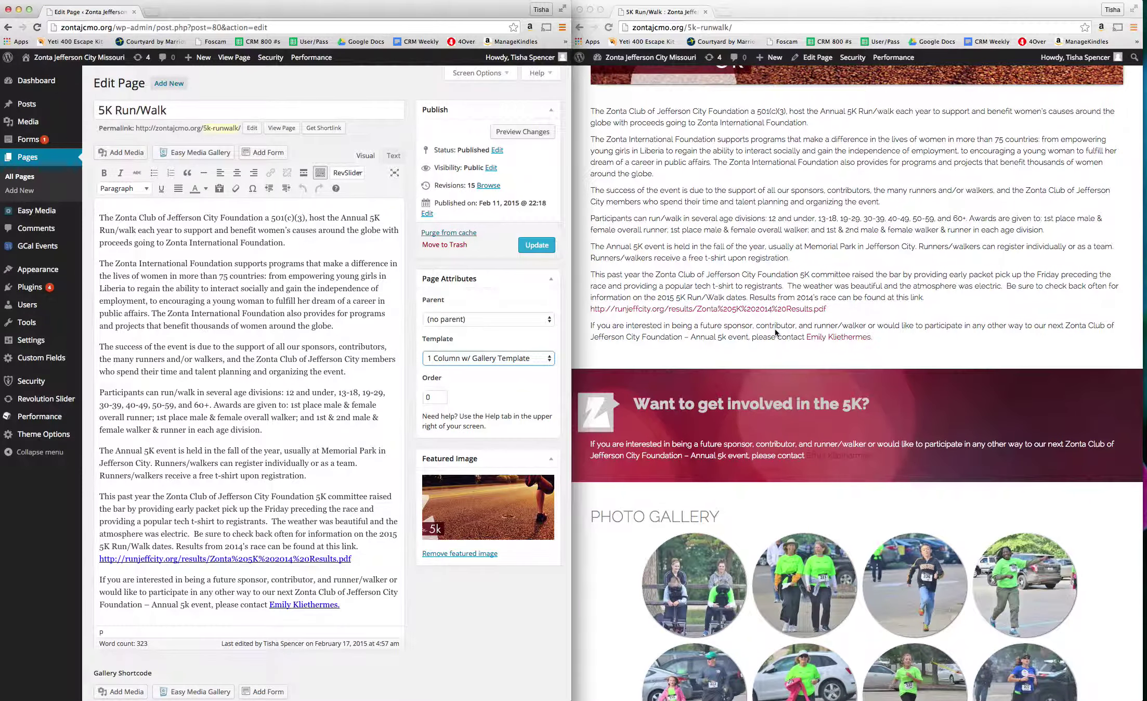
scroll(775, 329, "up", 5)
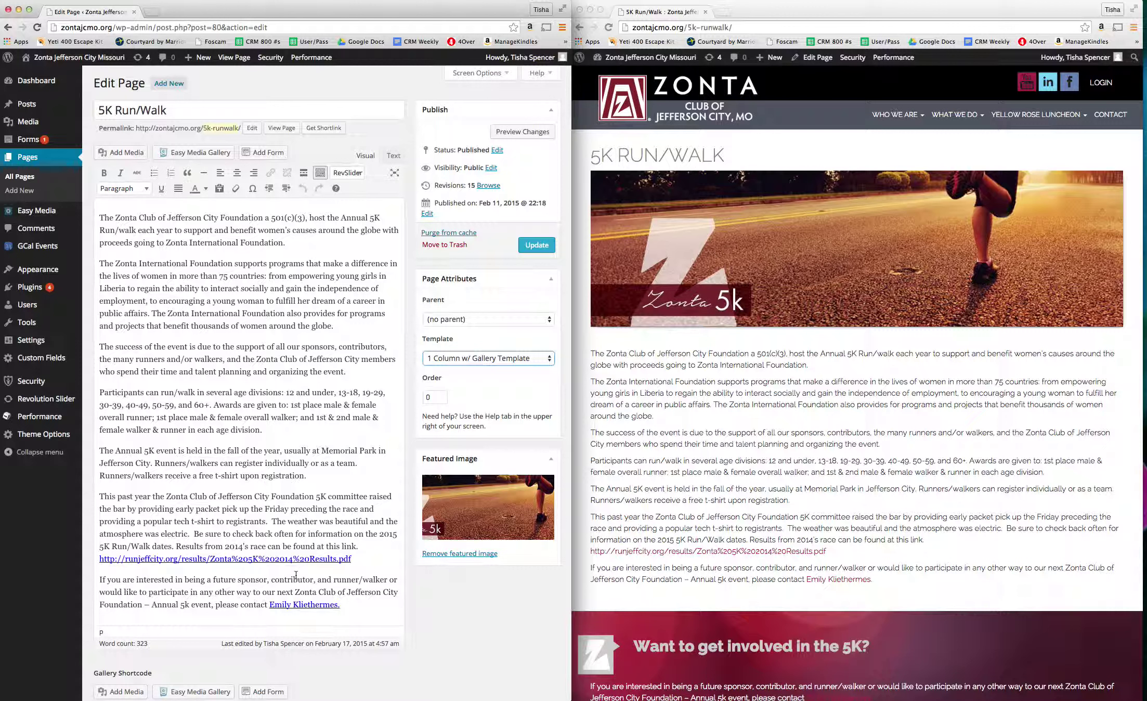
Open the 5K Walk_Run gallery from the Easy Media overview for editing
key("super+r")
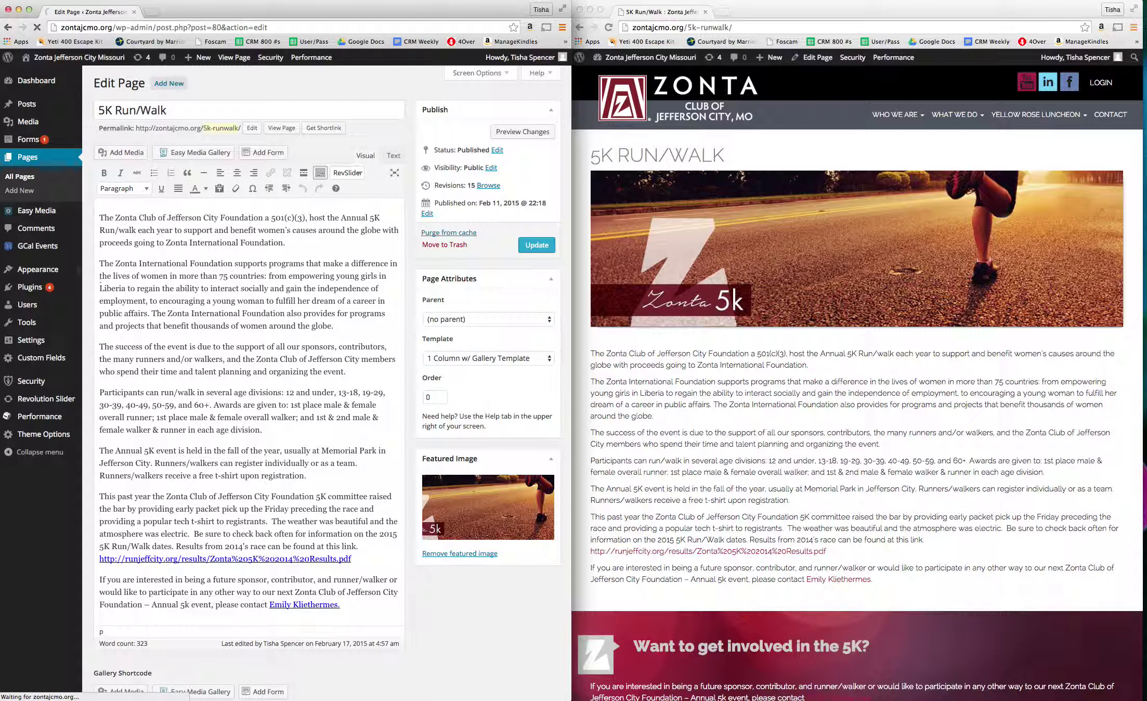
mouse_move(78, 210)
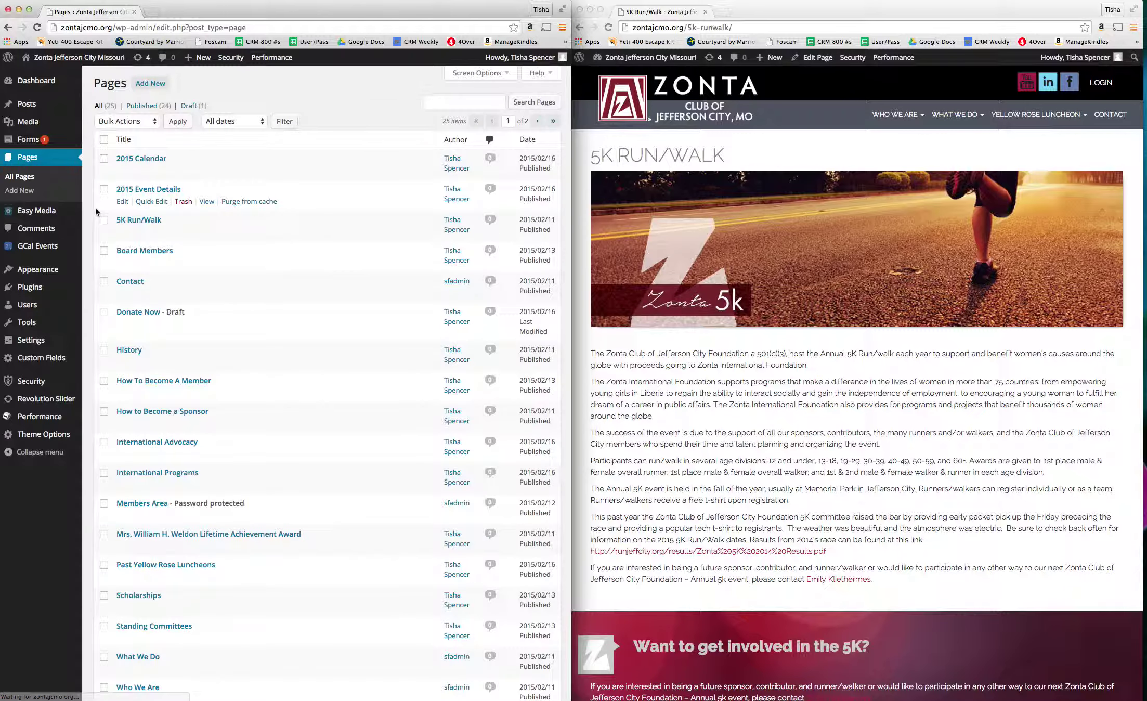
left_click(101, 215)
scroll(929, 423, "down", 8)
scroll(930, 424, "down", 3)
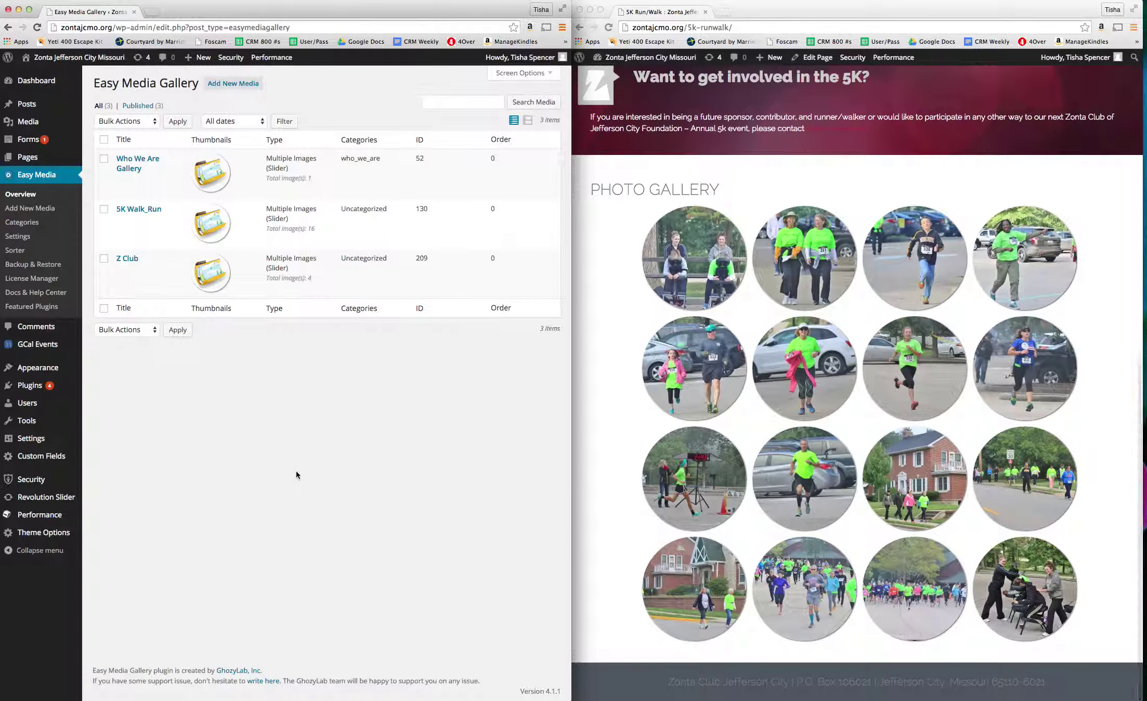
left_click(134, 210)
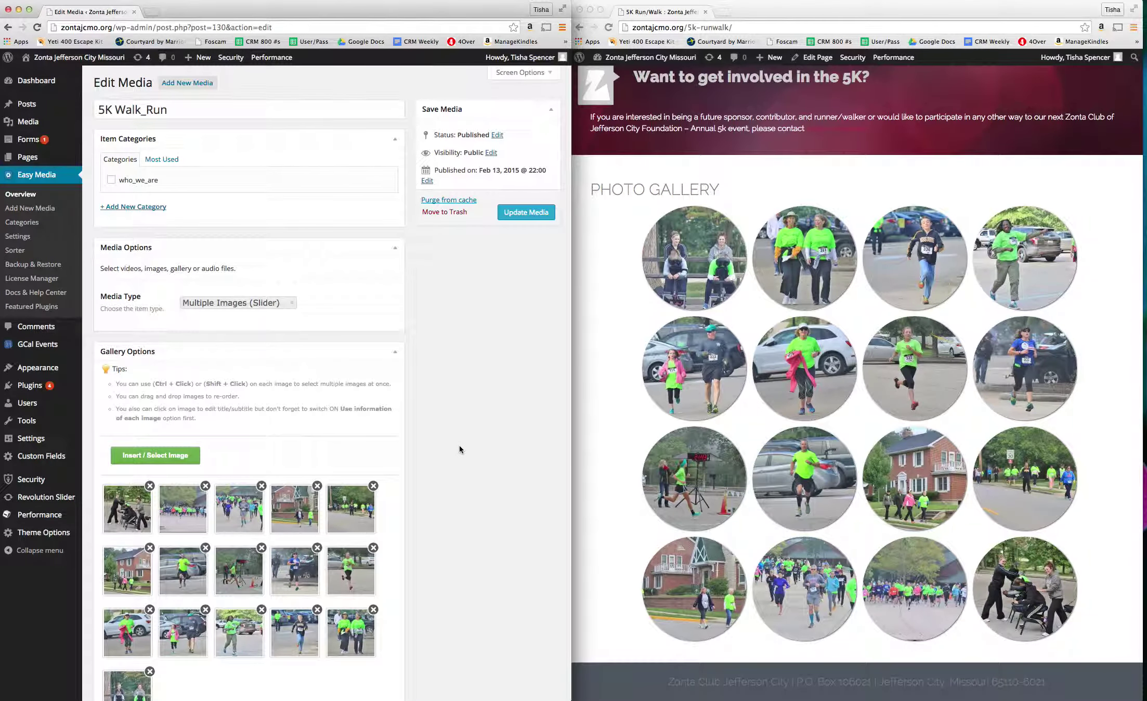
scroll(458, 445, "down", 1)
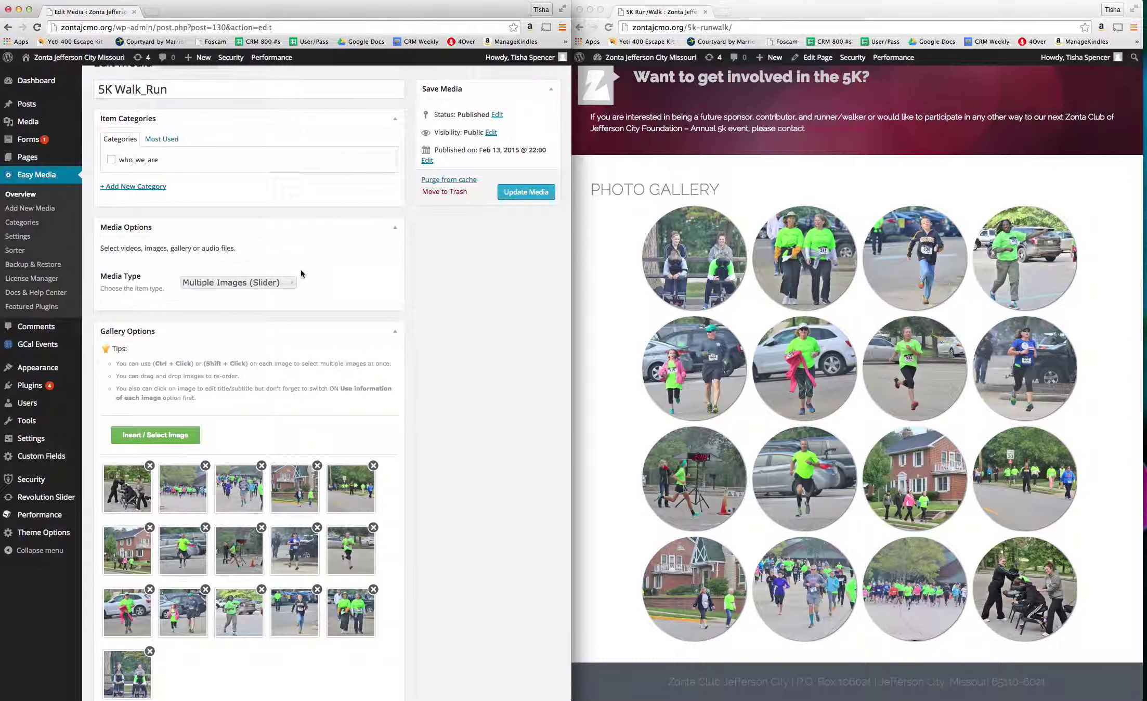
left_click(187, 284)
left_click(622, 324)
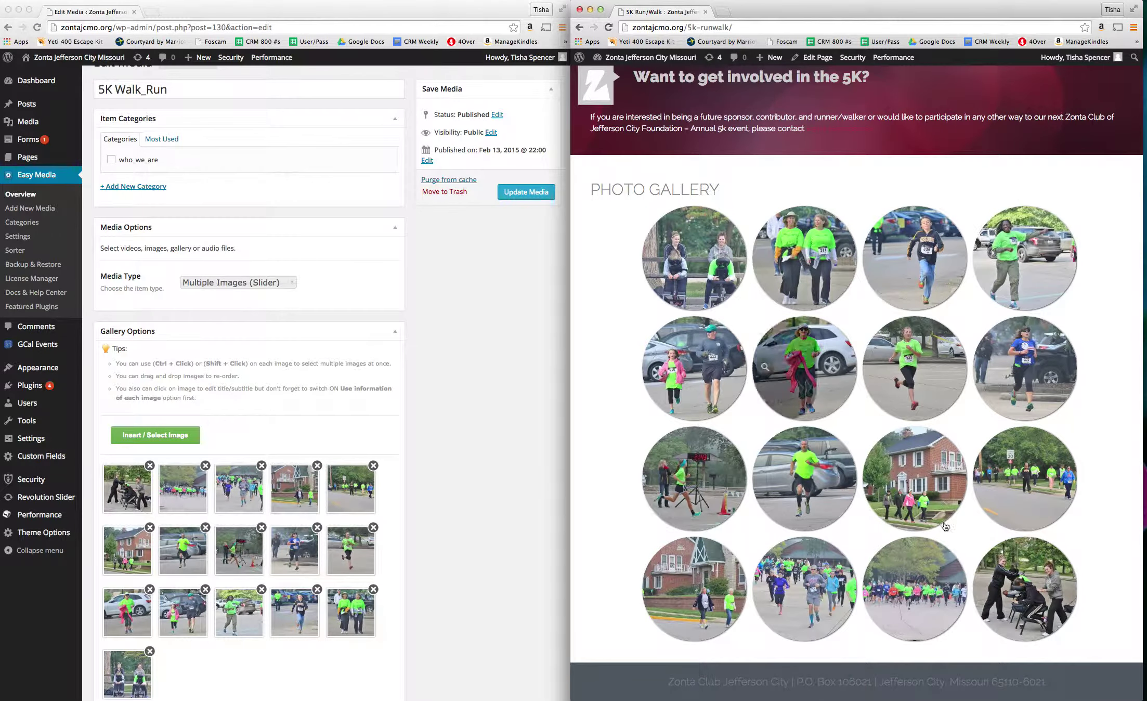
scroll(213, 432, "down", 2)
left_click(179, 386)
left_click(179, 386)
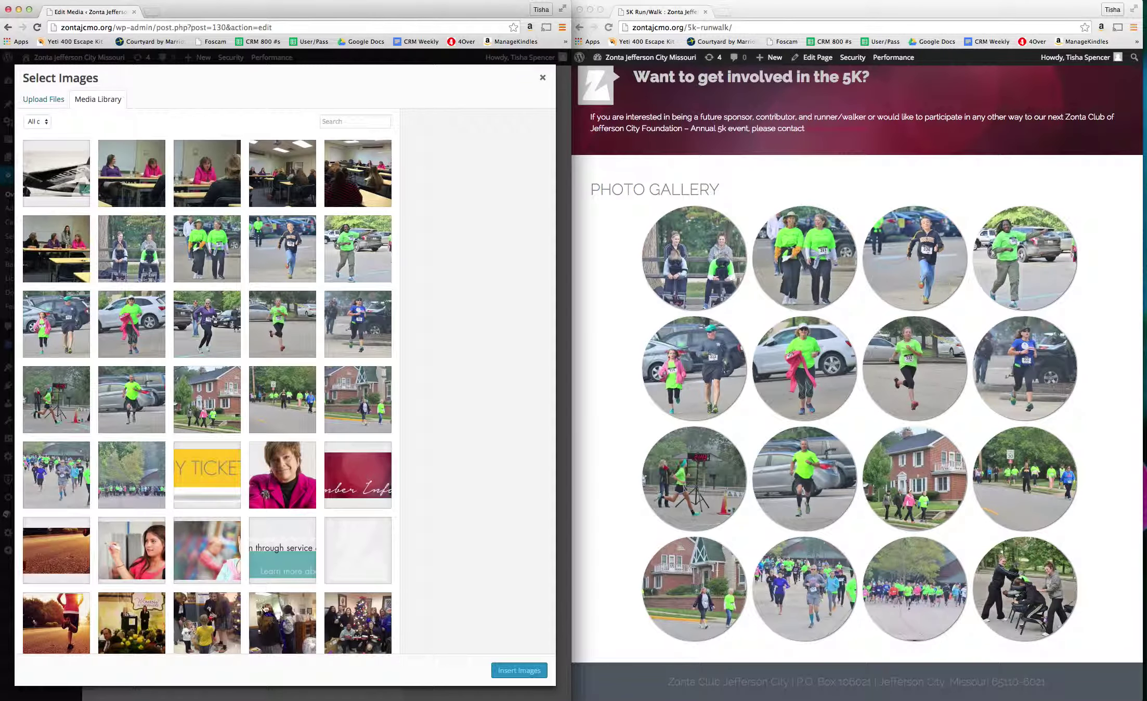
left_click(57, 102)
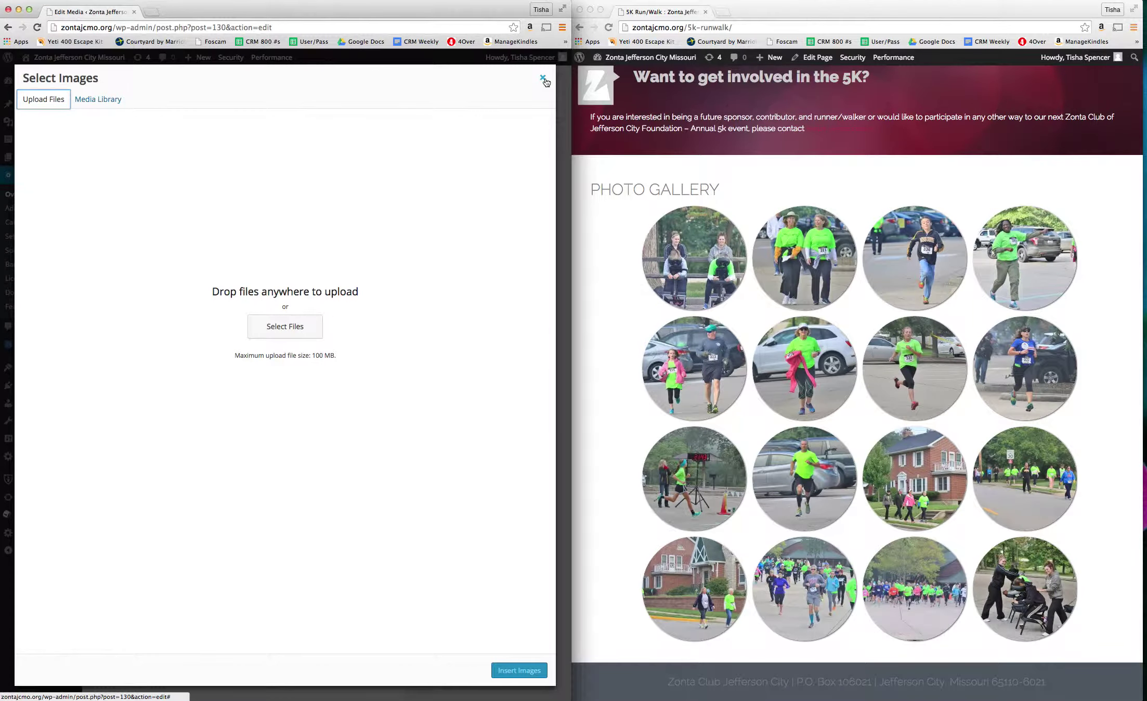
left_click(543, 78)
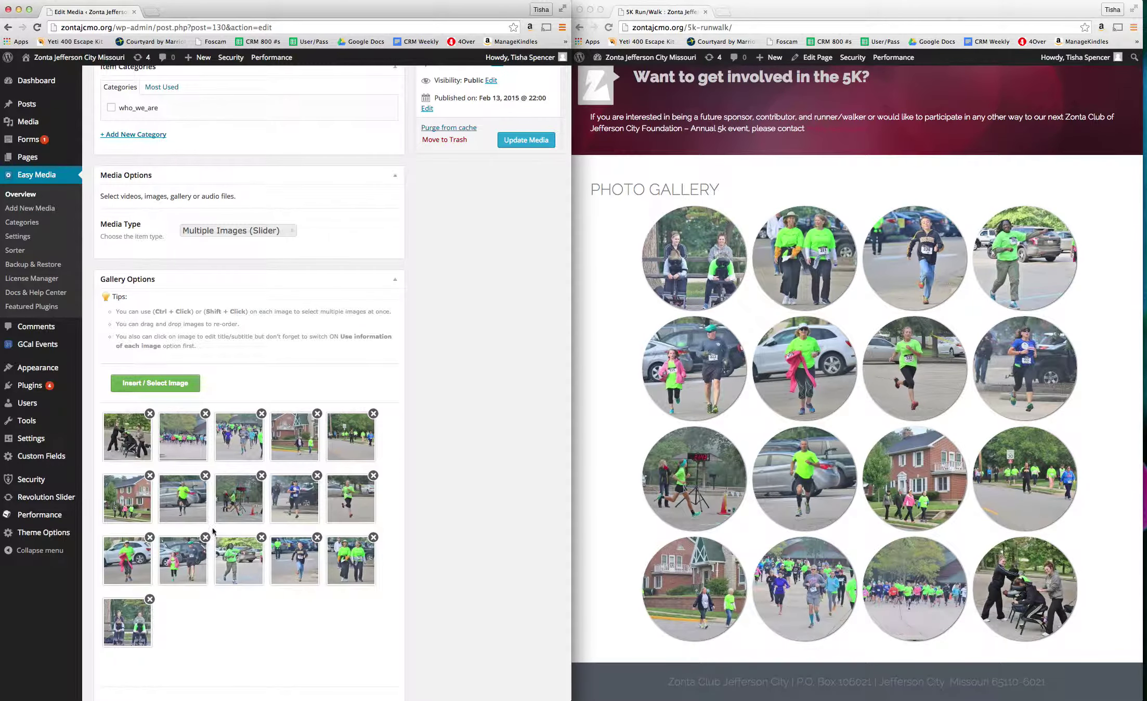
scroll(392, 312, "up", 3)
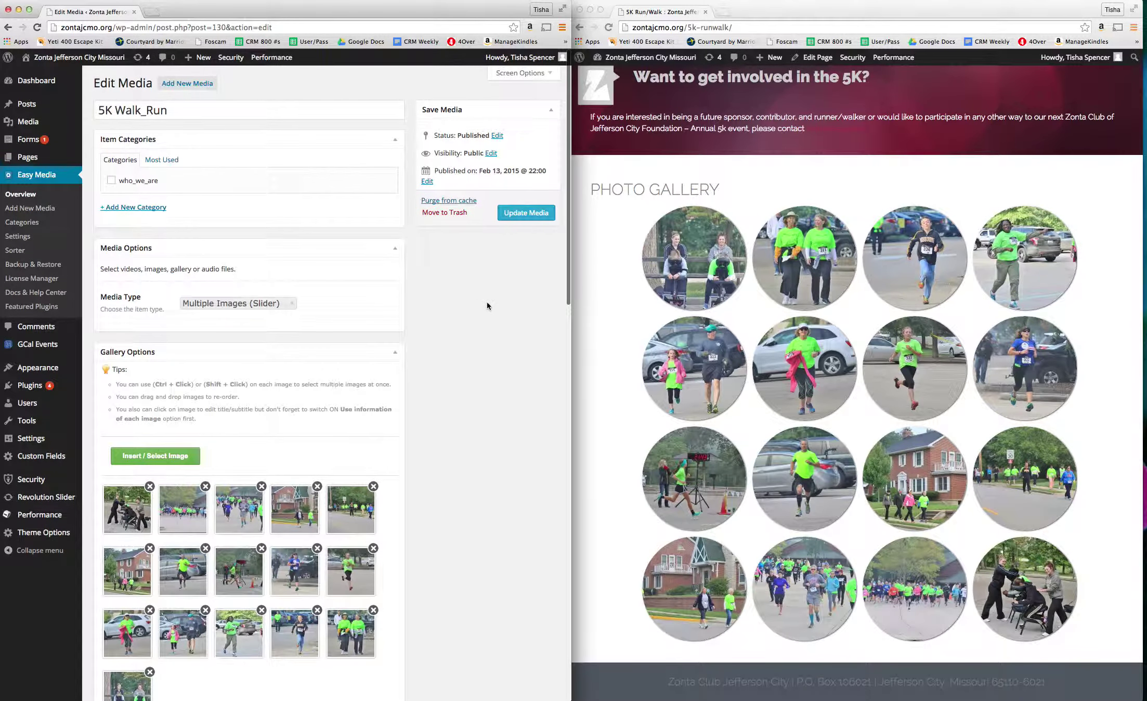
left_click(520, 220)
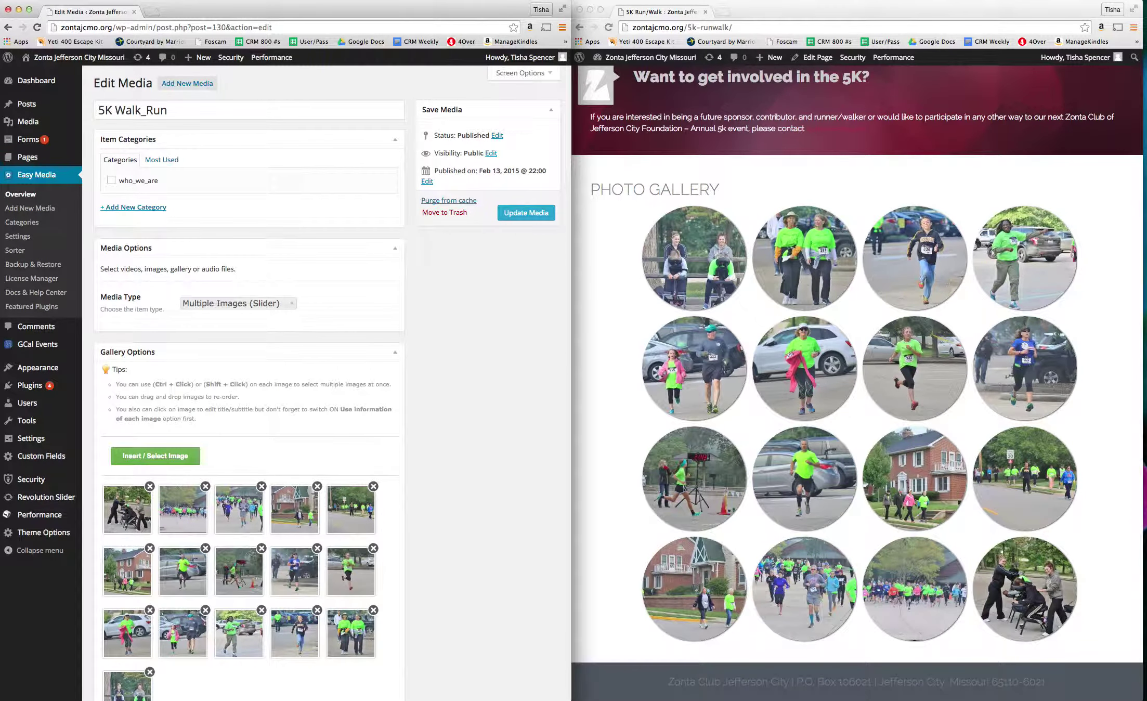
Visit the Easy Media overview and a blank new media item, then show All Pages
left_click(31, 177)
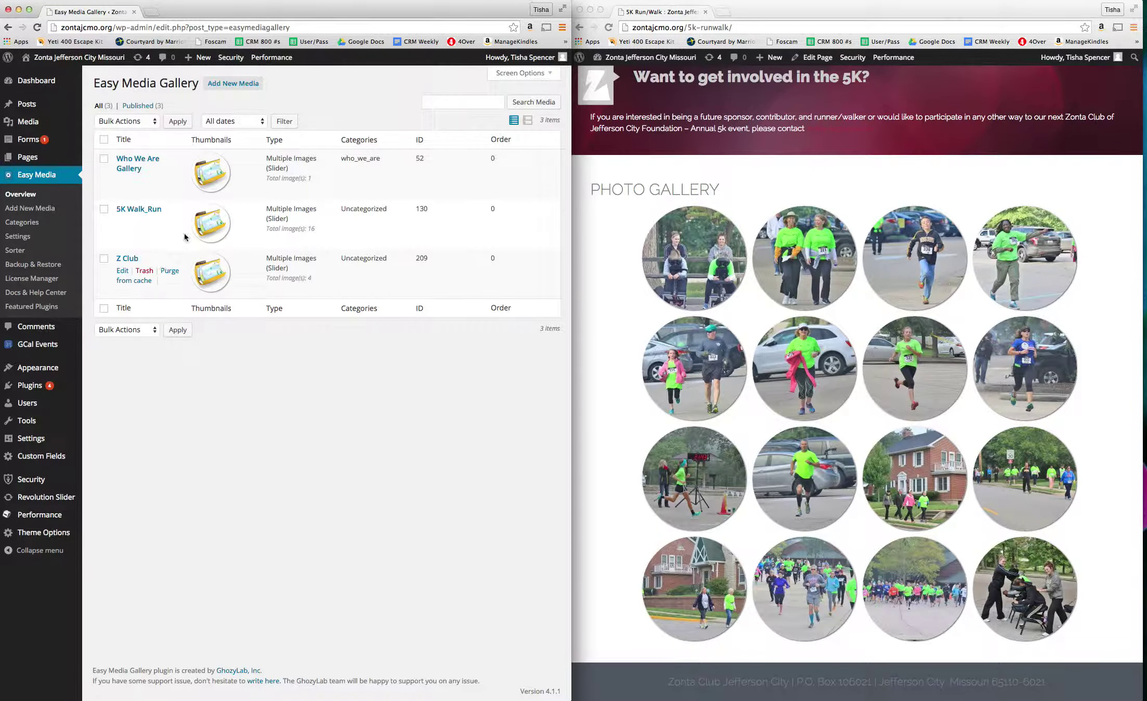
left_click(247, 89)
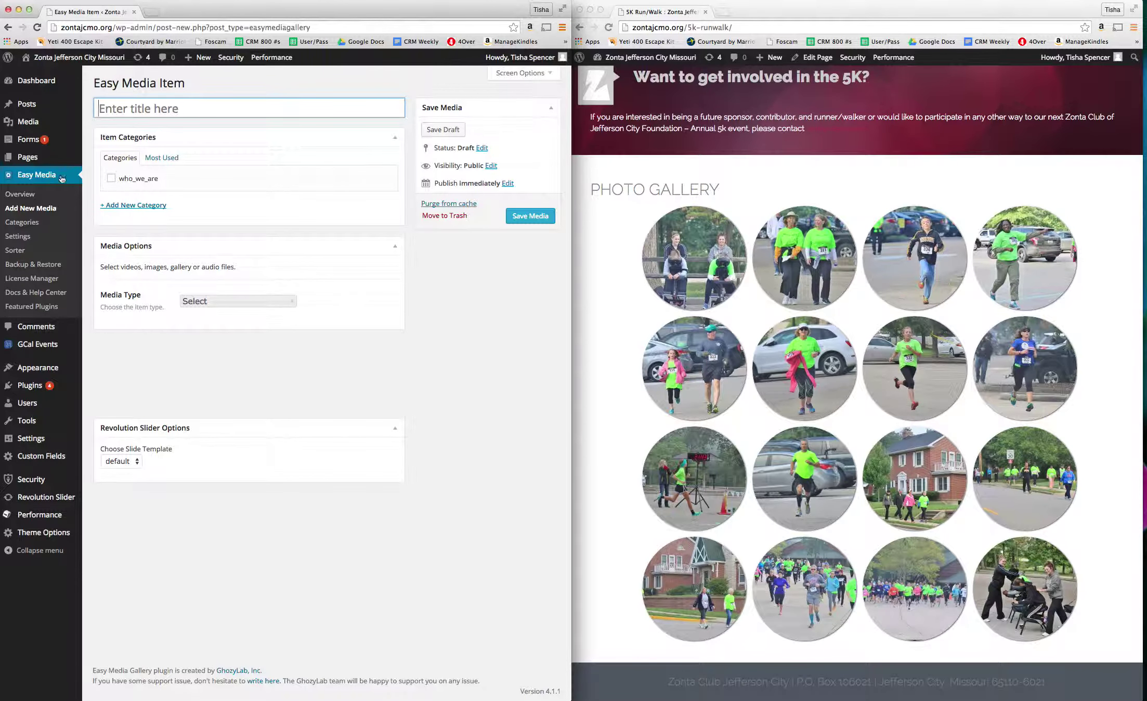
left_click(40, 158)
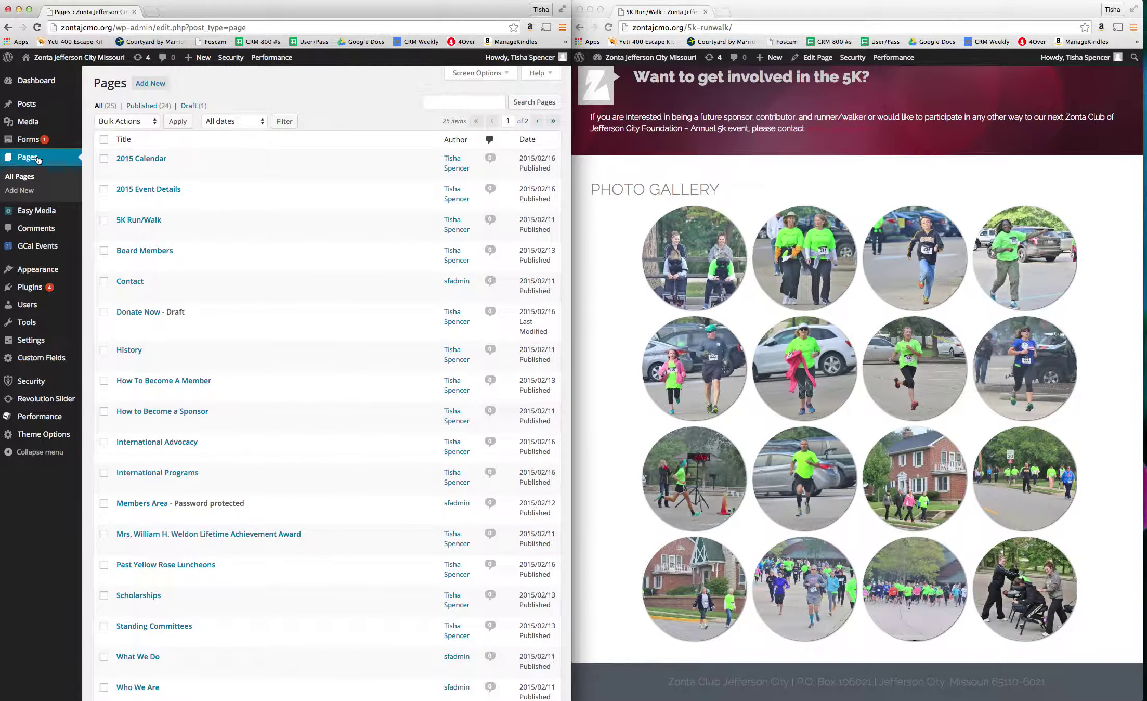
Reopen the 5K Run/Walk page and check its gallery shortcode med="130"
left_click(153, 222)
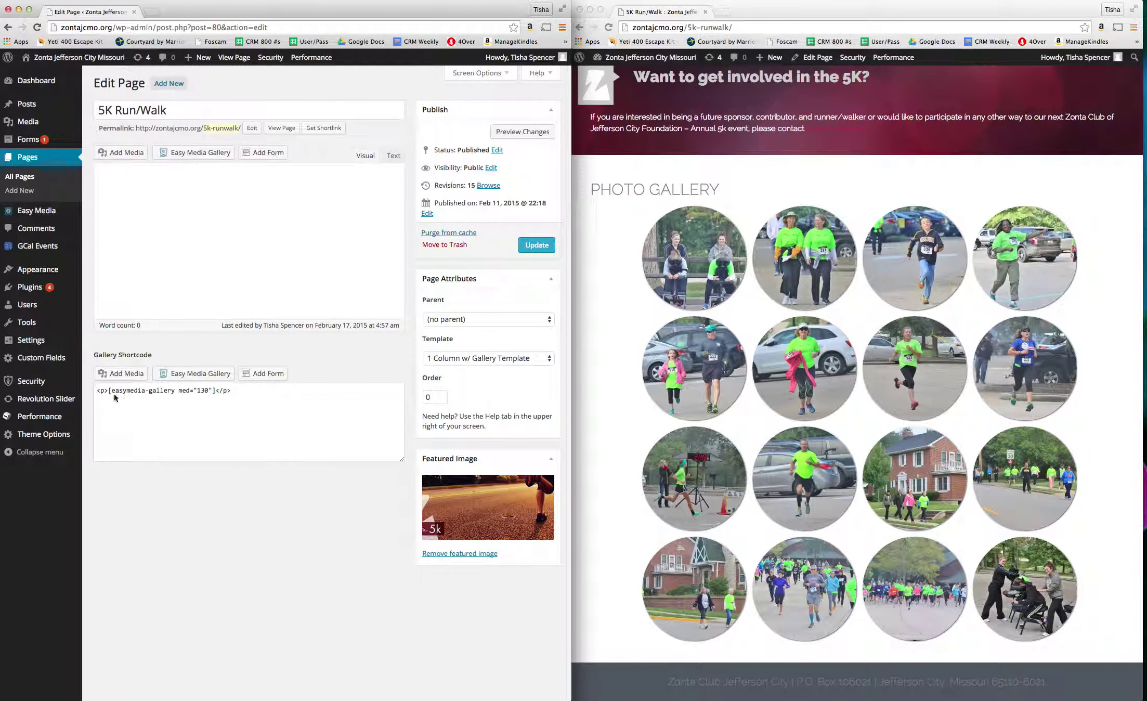
scroll(266, 486, "down", 1)
scroll(265, 486, "down", 7)
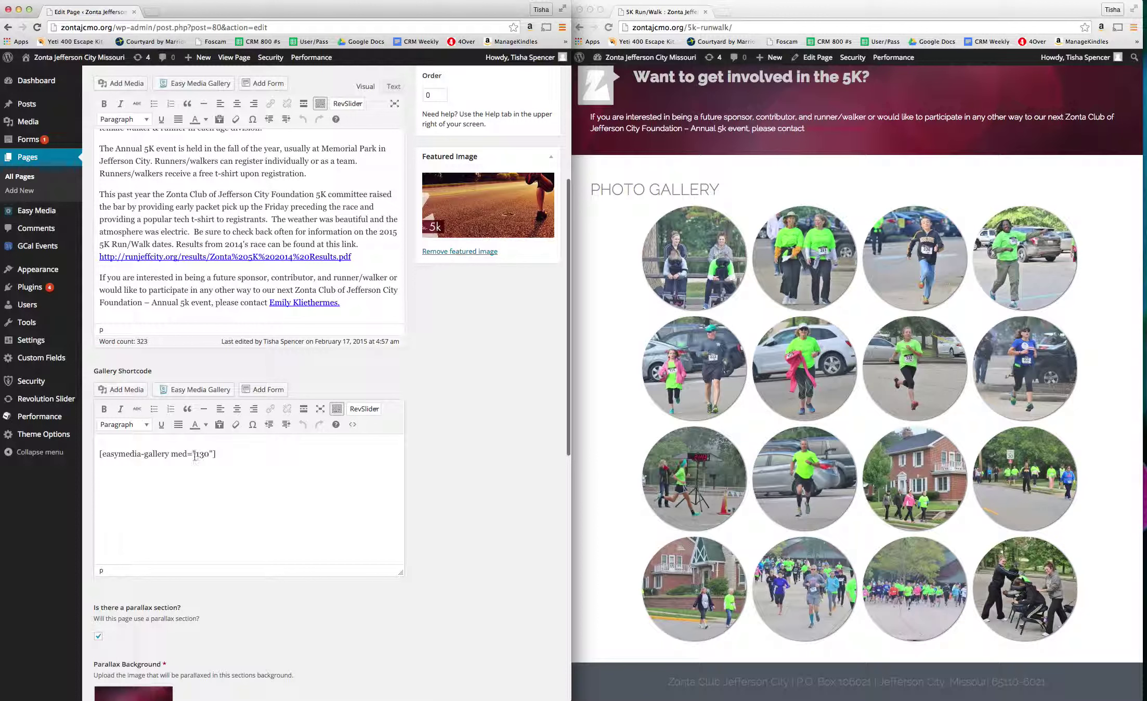
left_click(216, 456)
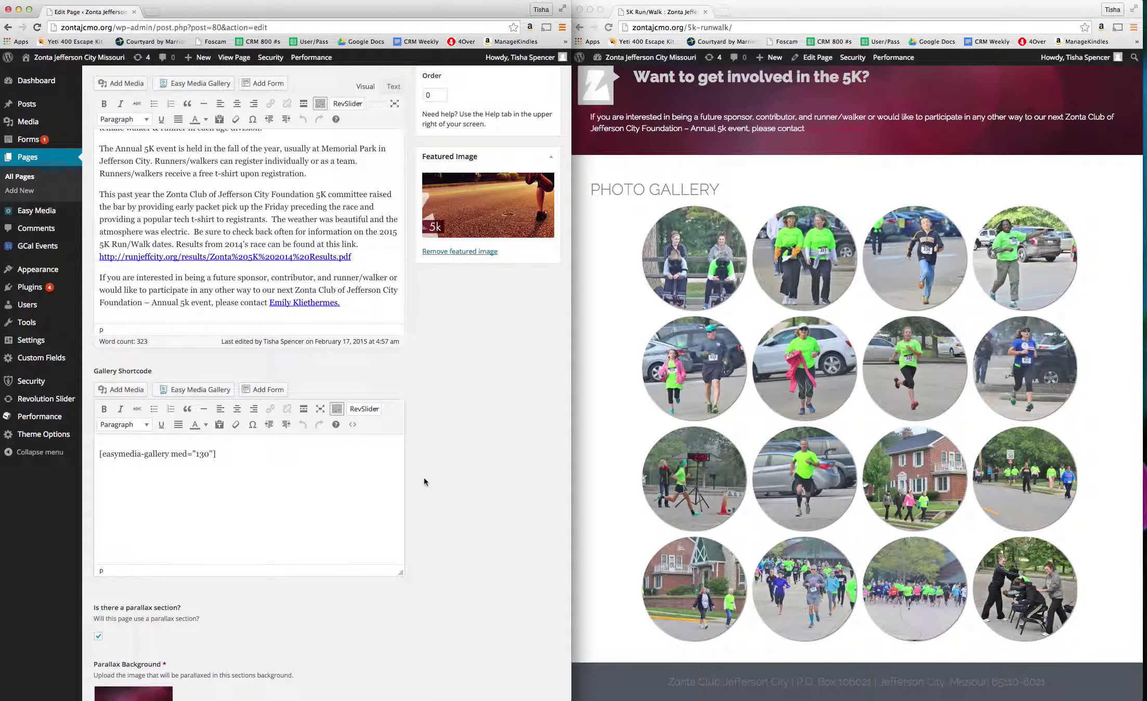
mouse_move(71, 248)
scroll(199, 279, "up", 6)
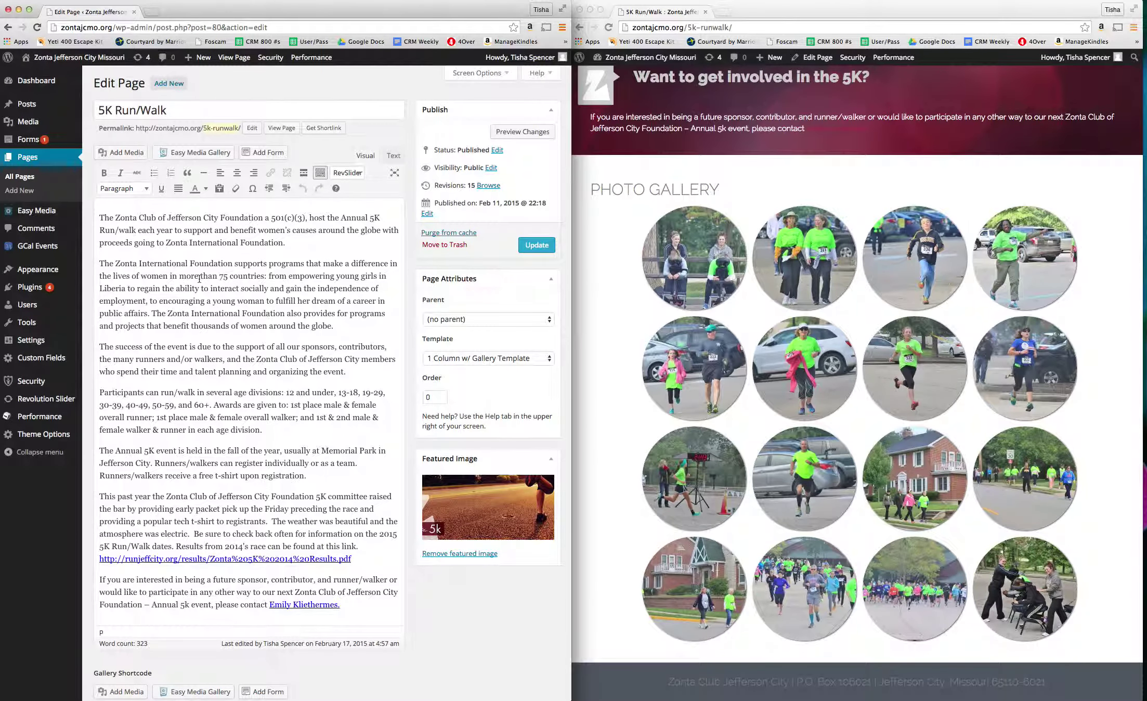
Open the 2014 results PDF from the live page and add blank lines after the results link
left_click(369, 561)
scroll(962, 318, "up", 3)
scroll(962, 314, "up", 5)
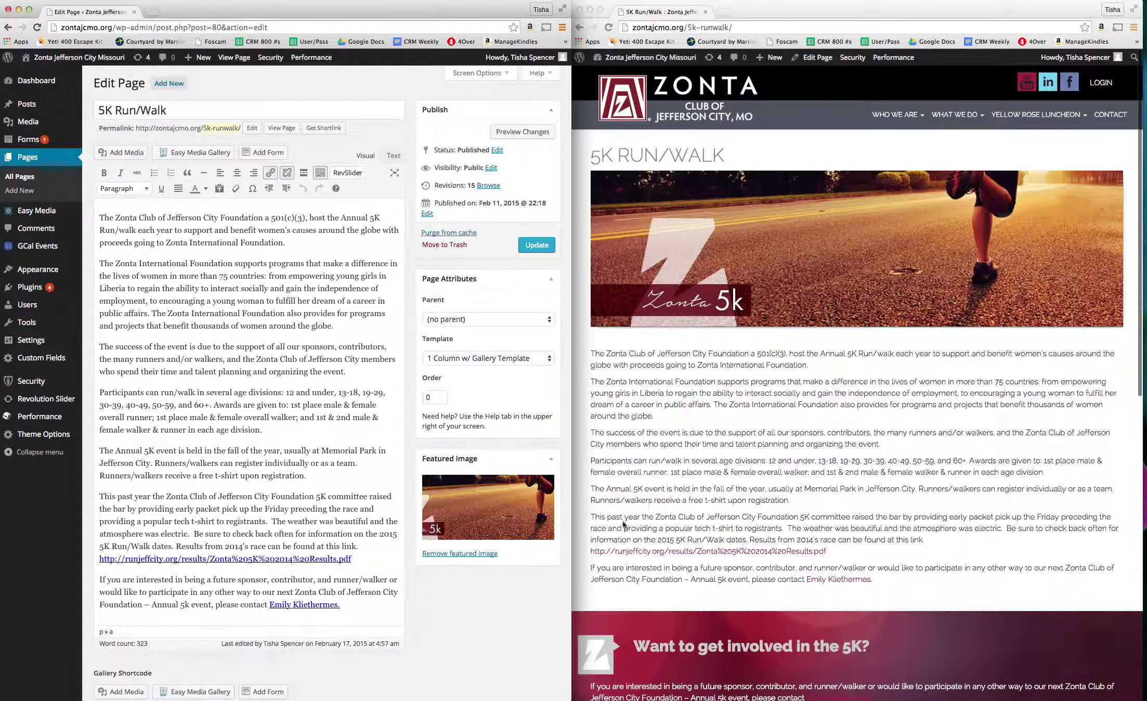
left_click(727, 551)
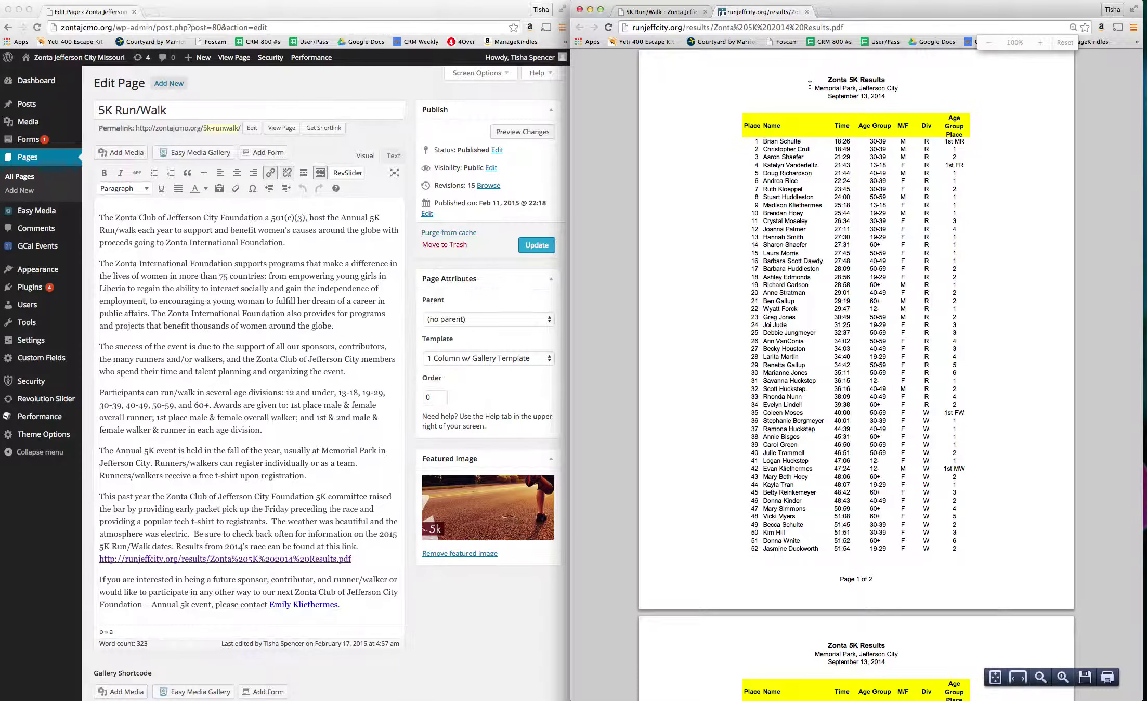
left_click(658, 12)
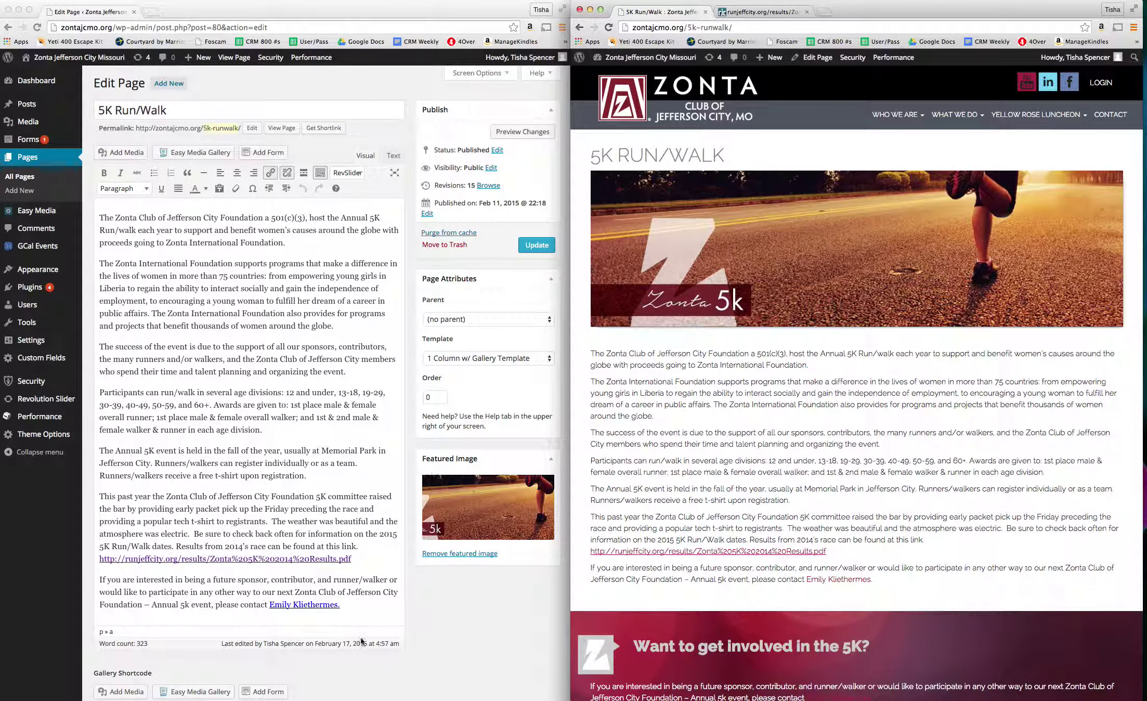
left_click(351, 559)
key("Return")
key("Return")
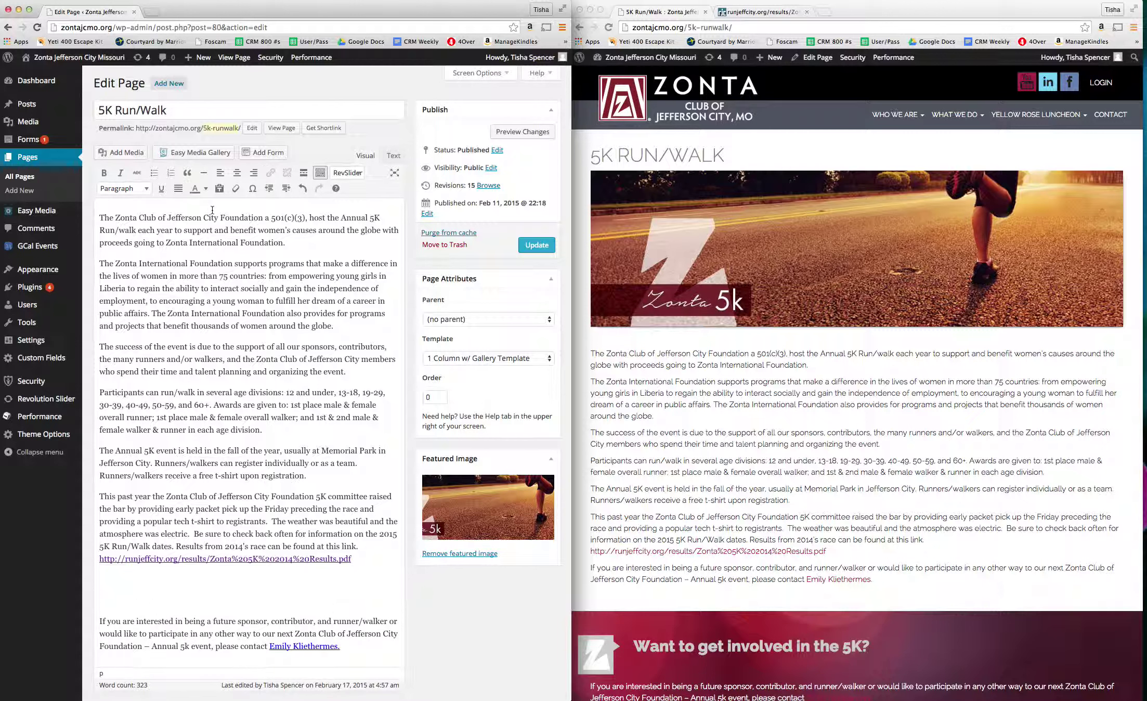
Browse Insert Media, select the Prospective-membership-Form-02-14-14.pdf, then close without inserting
left_click(127, 154)
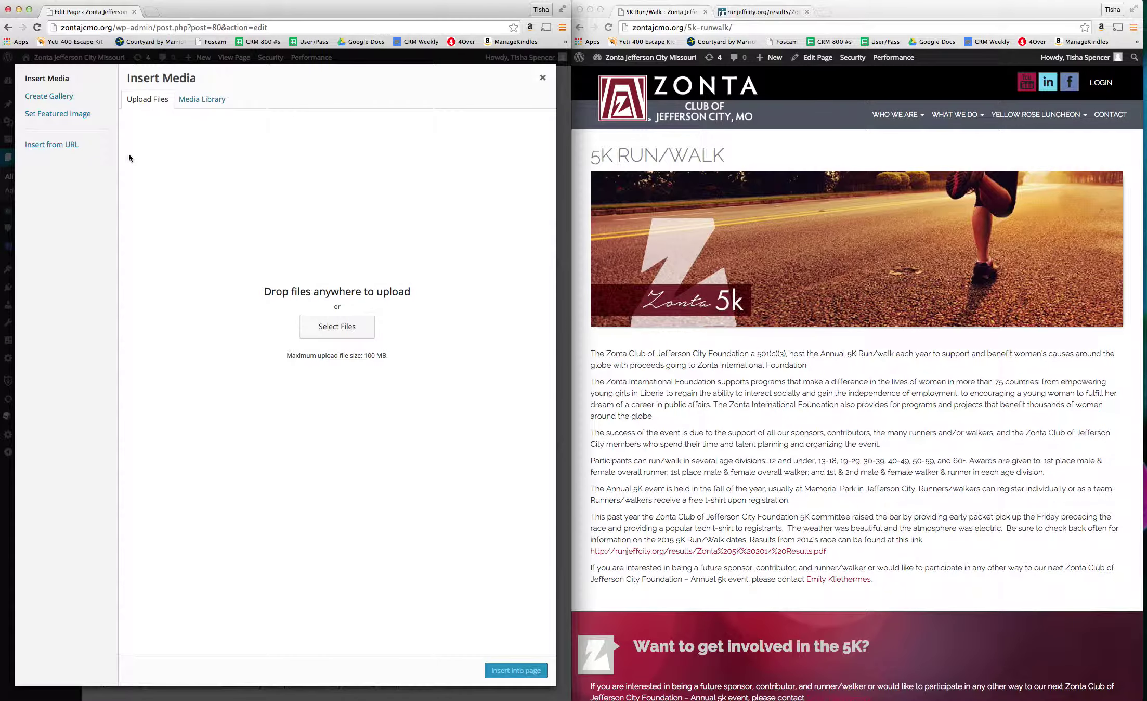
left_click(202, 100)
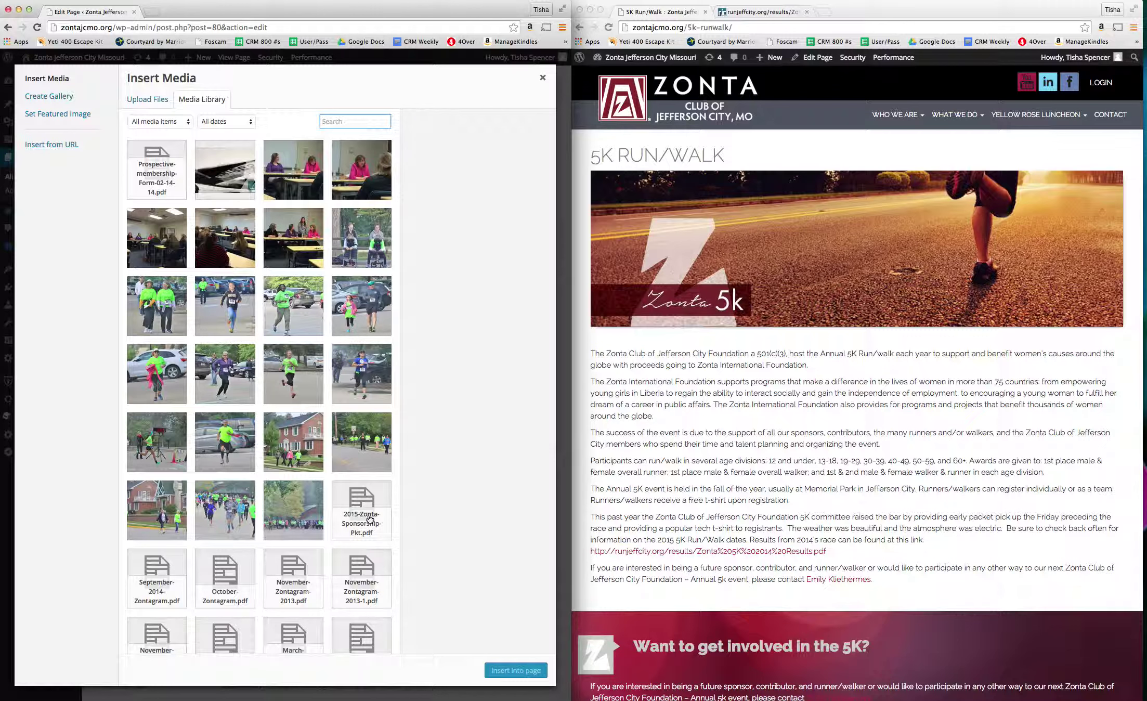
left_click(149, 104)
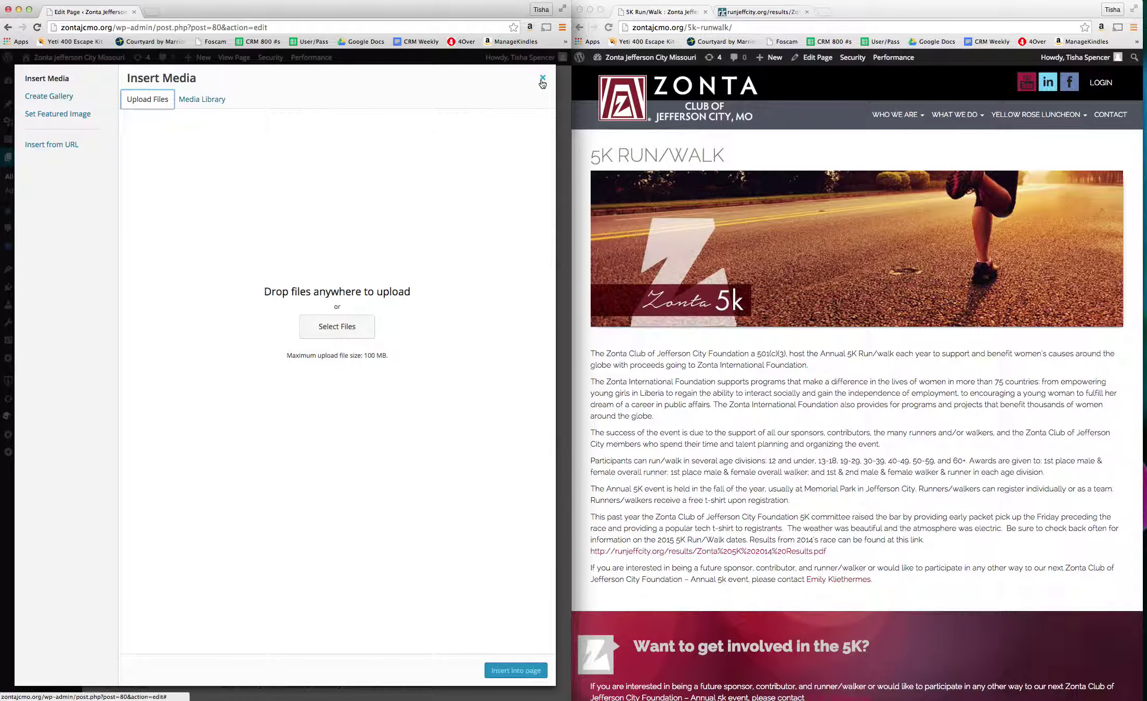
left_click(195, 99)
left_click(157, 171)
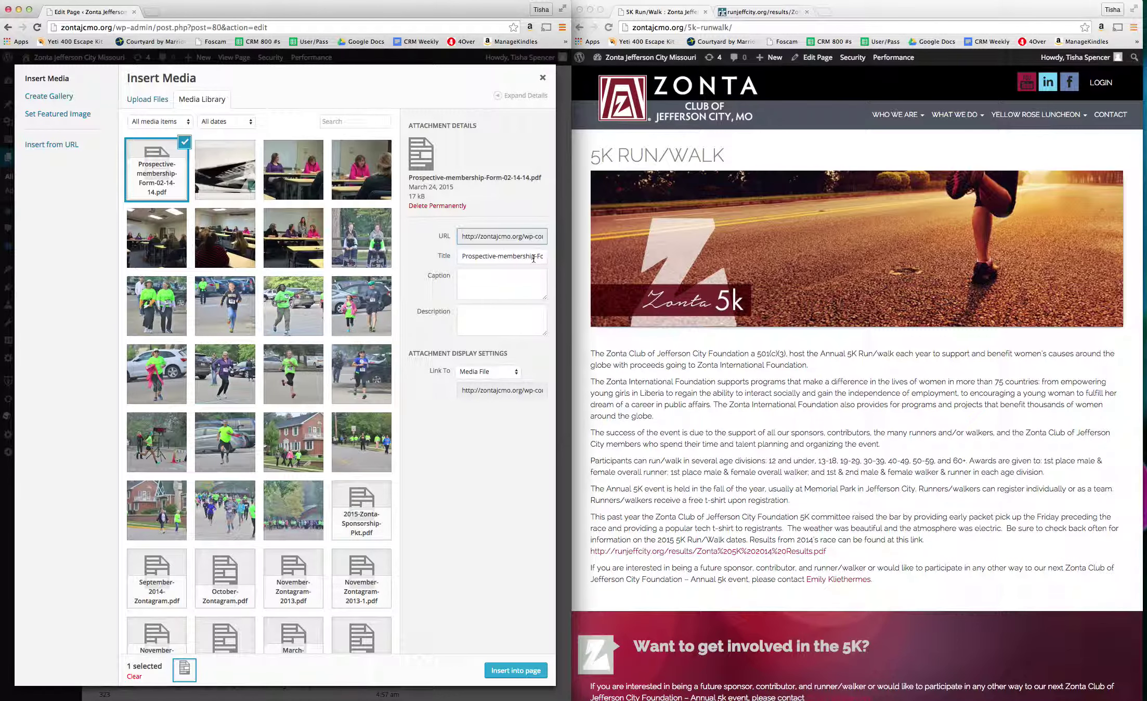
left_click(544, 79)
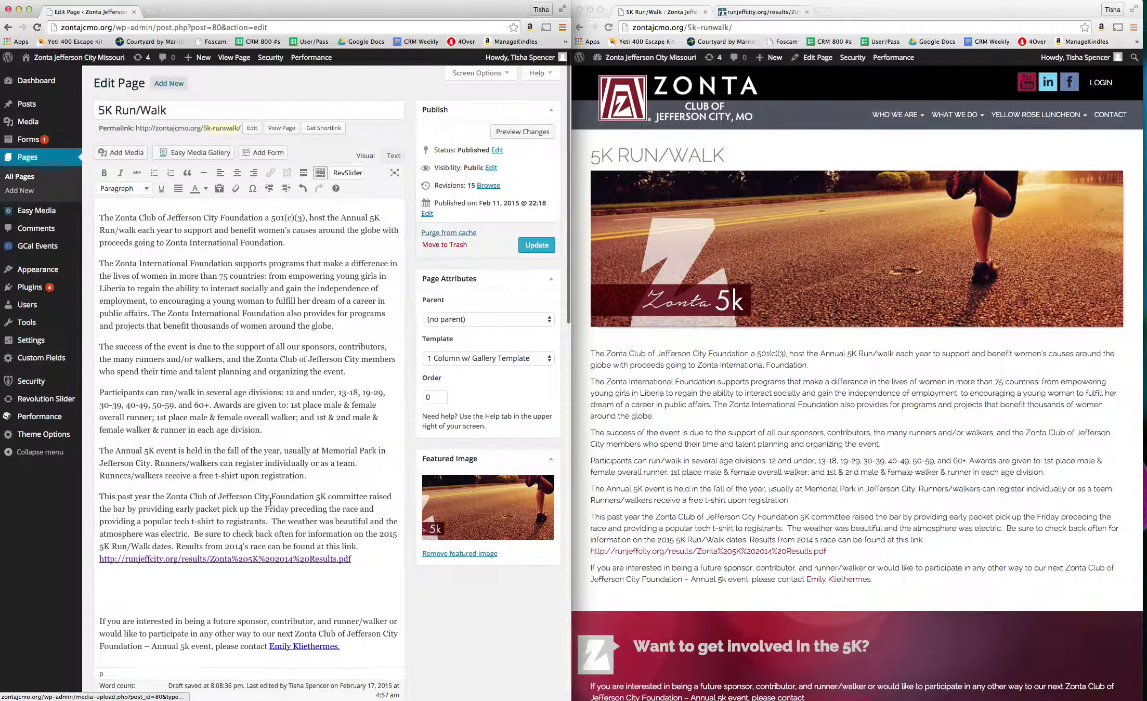
Inspect the contact name link's settings in the last paragraph without changing them
scroll(270, 501, "down", 5)
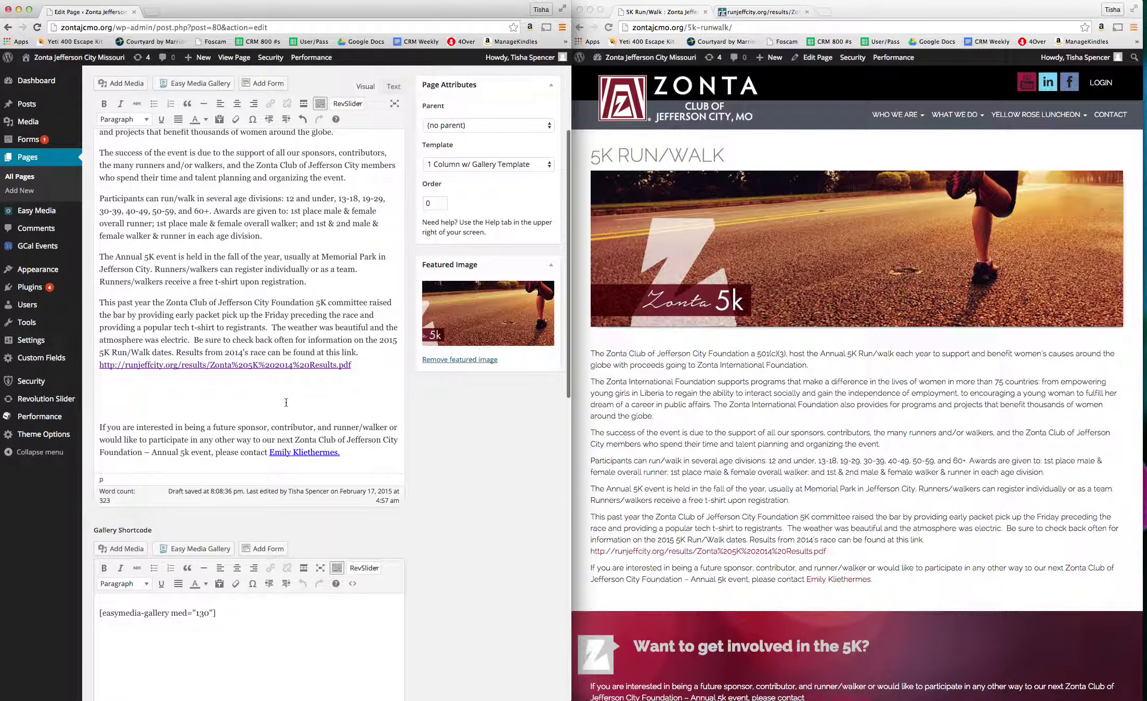
left_click_drag(270, 453, 339, 452)
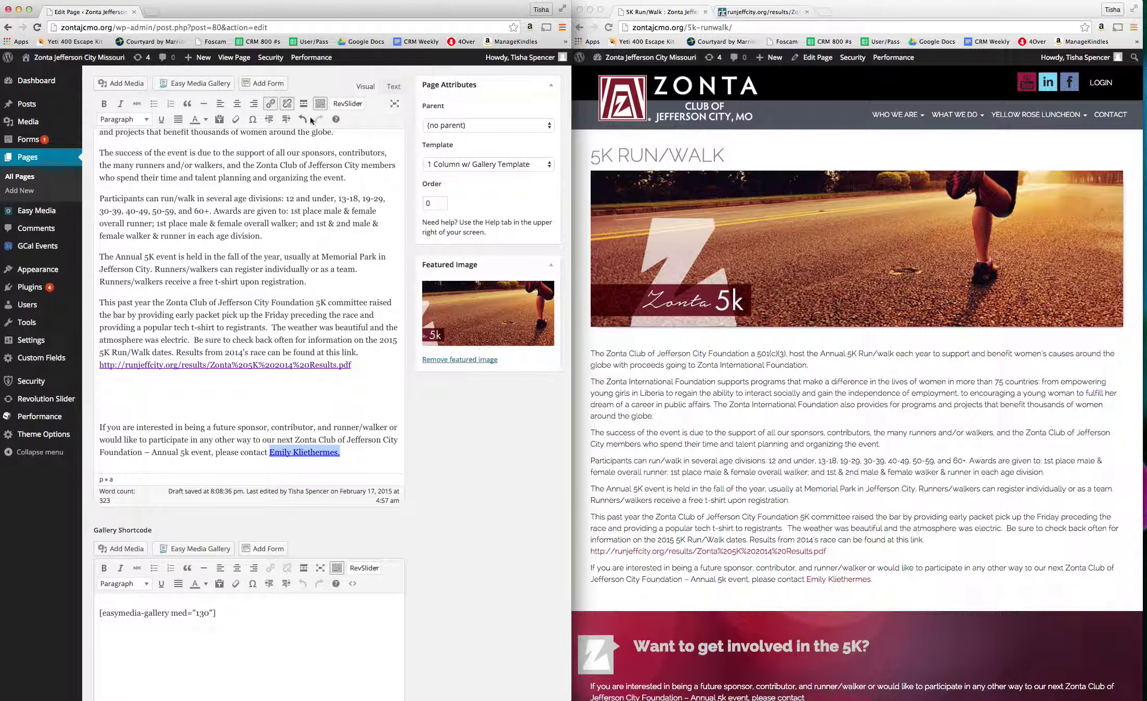
left_click(270, 104)
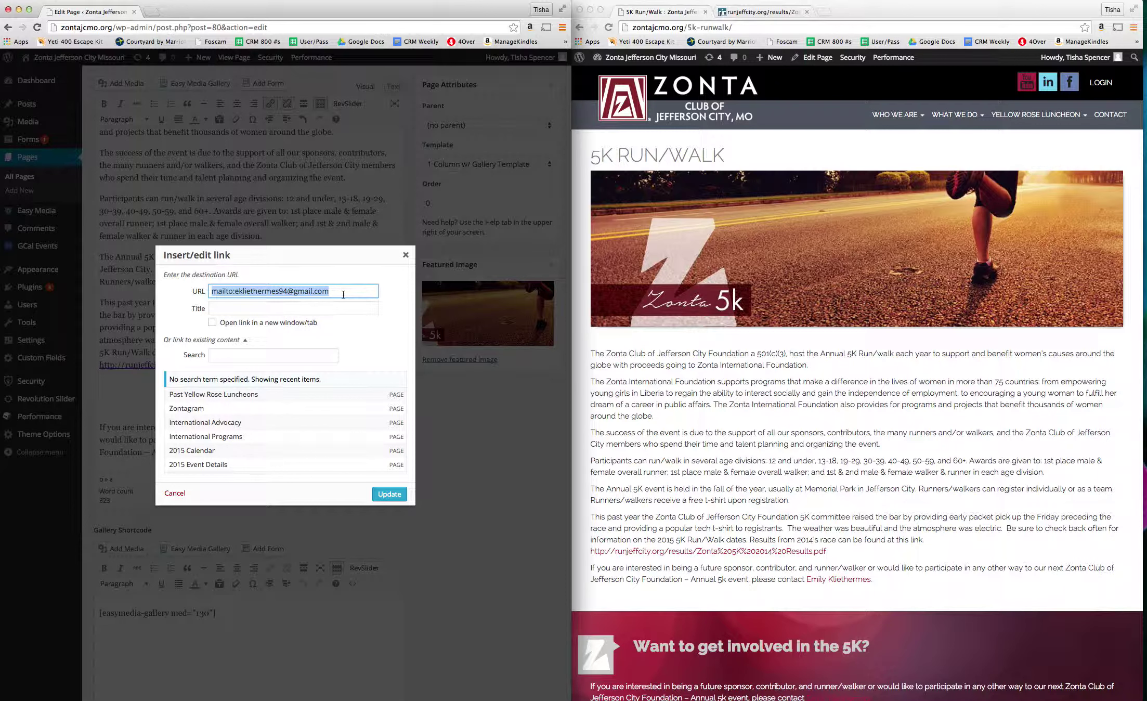
left_click(405, 255)
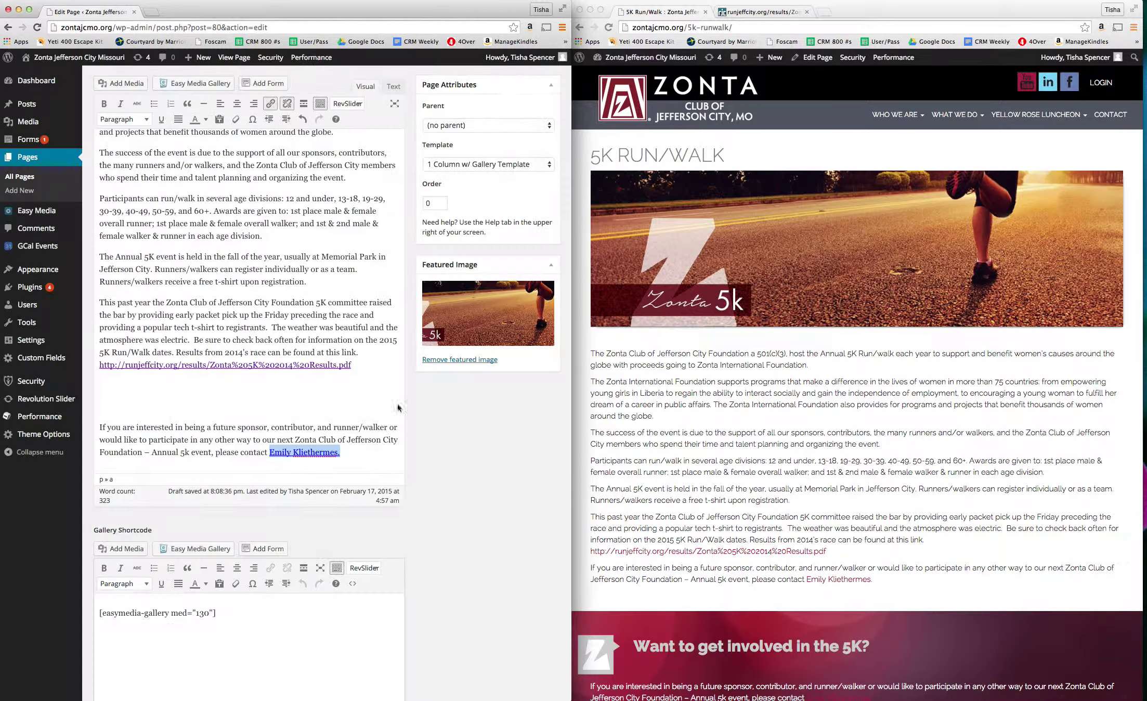
Delete the empty lines after the results PDF link and update the 5K Run/Walk page
left_click(352, 454)
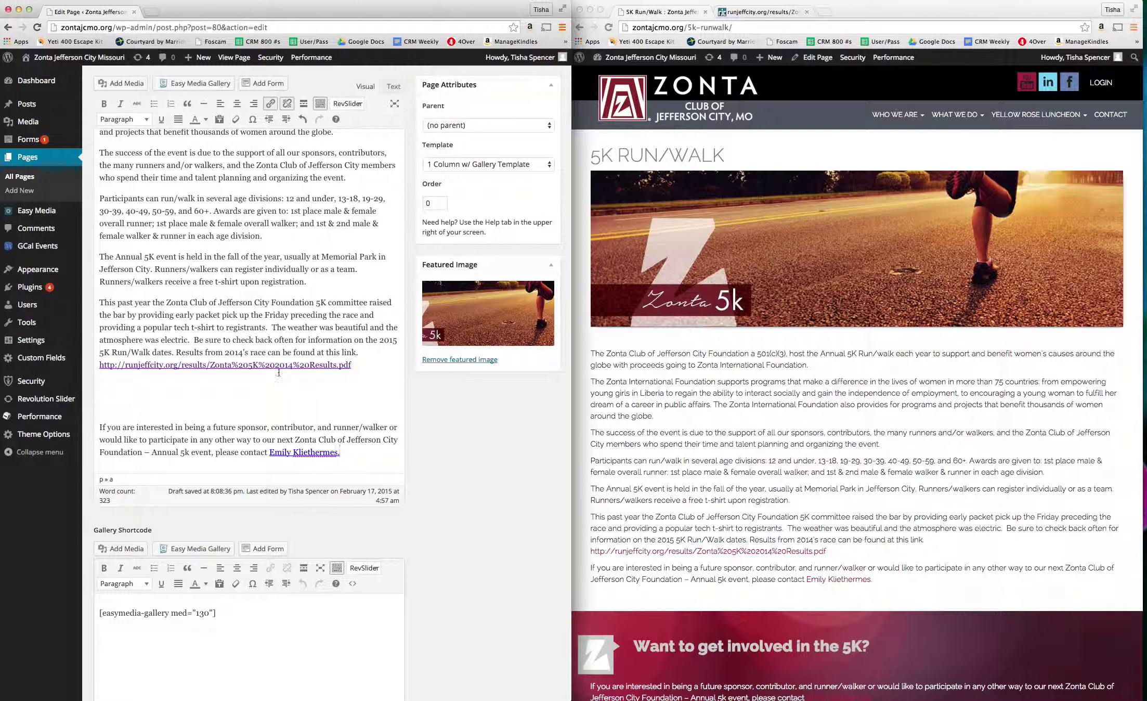
key("BackSpace")
key("BackSpace")
scroll(230, 313, "up", 5)
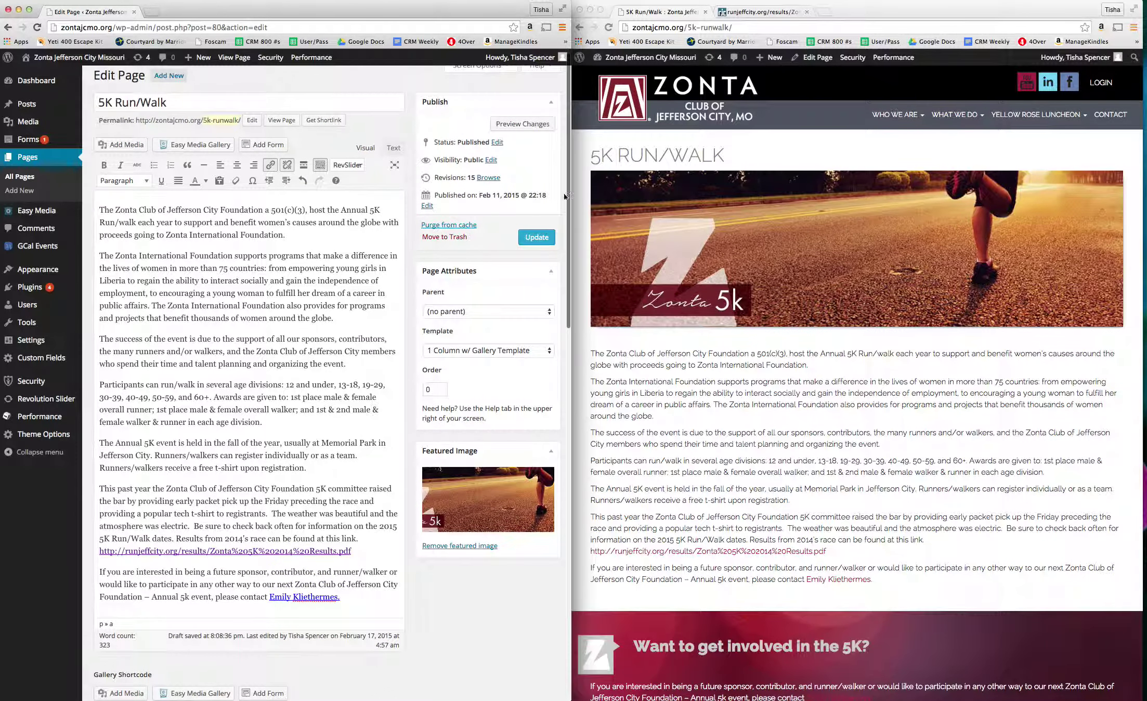
left_click(538, 239)
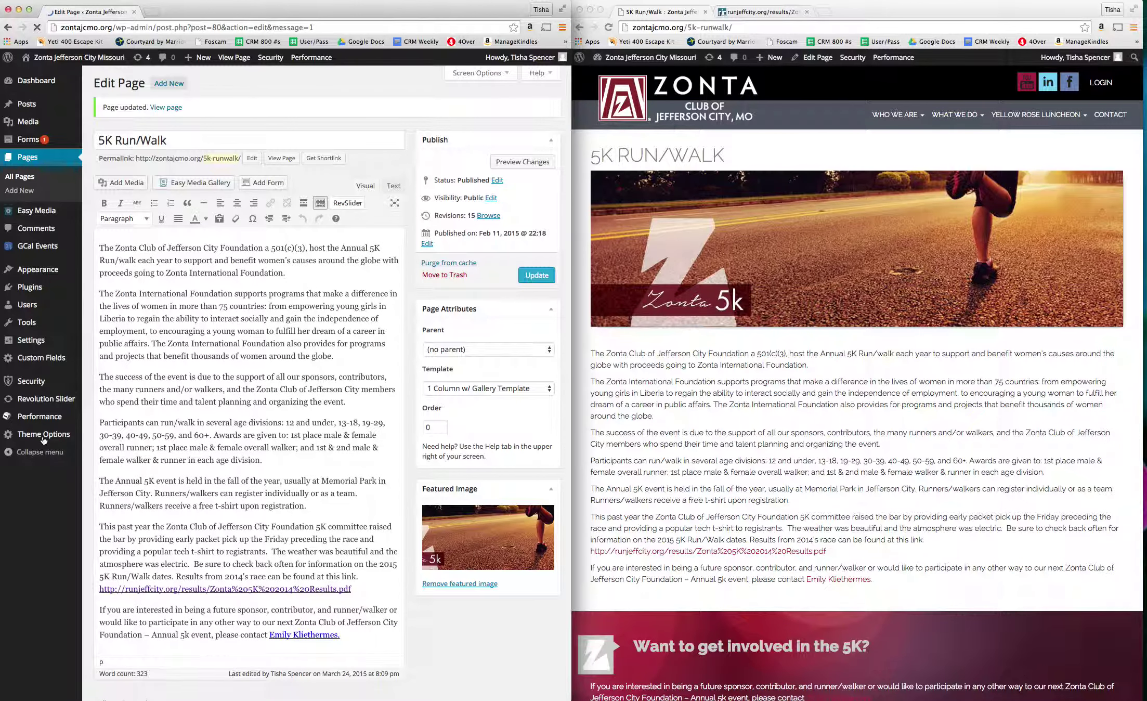
left_click(43, 440)
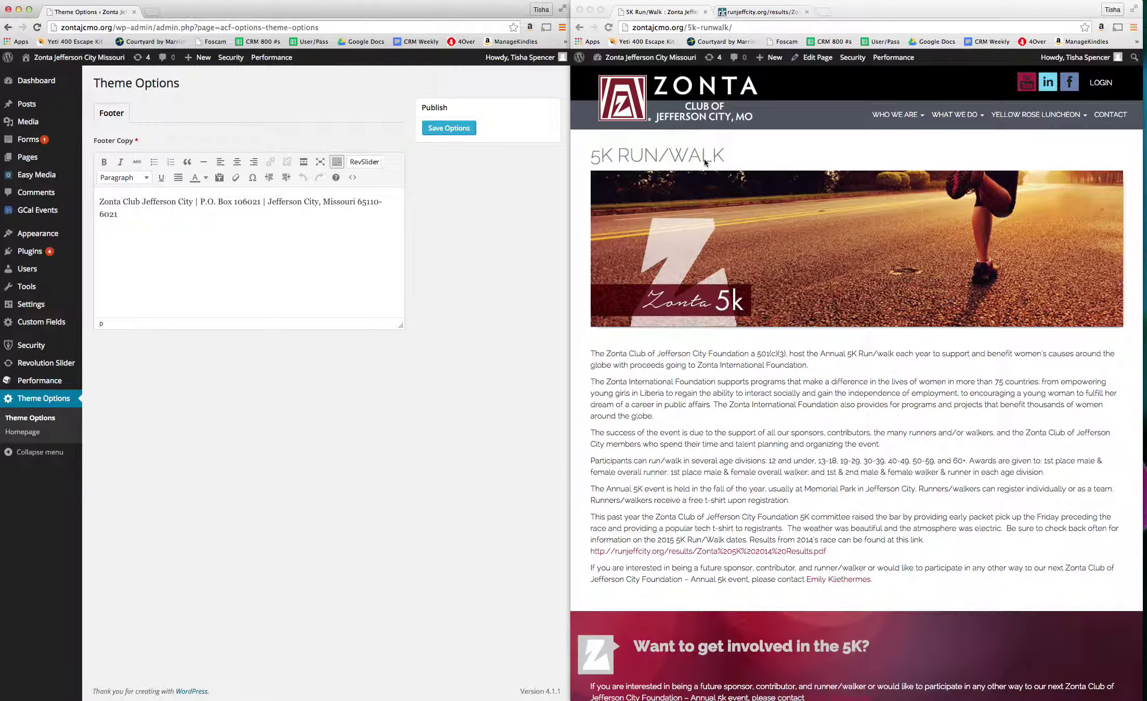
Show the live Zonta homepage beside the admin's Homepage options with YouTube, LinkedIn, Facebook links
left_click(624, 113)
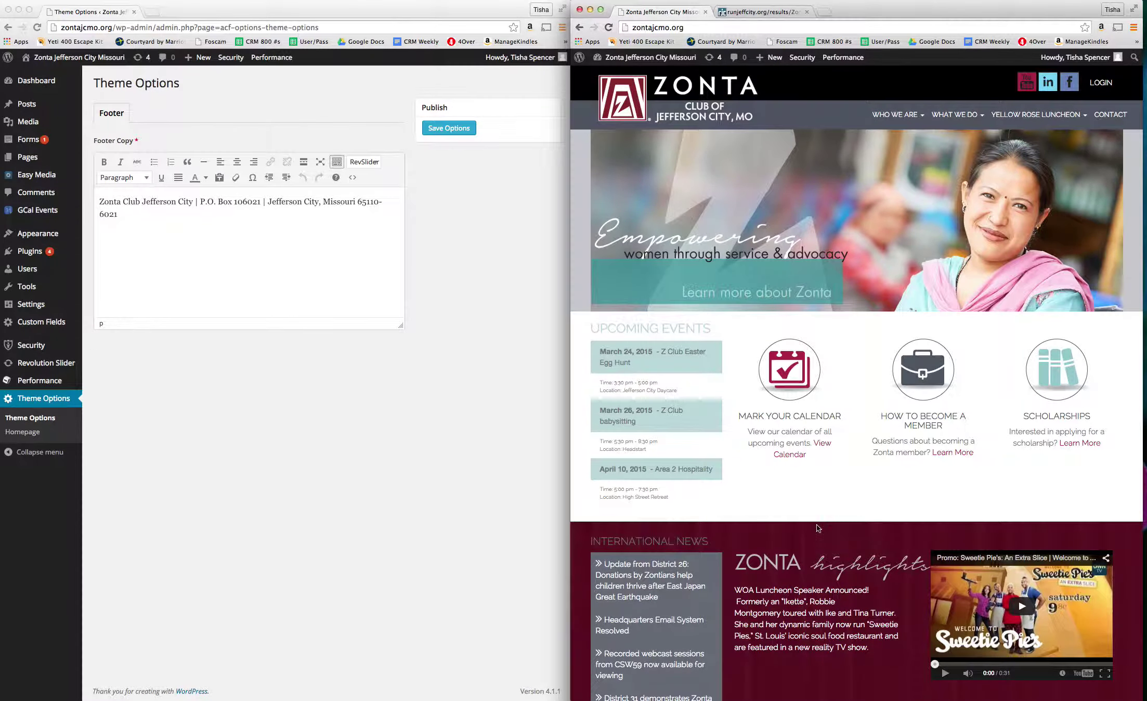
scroll(817, 528, "down", 3)
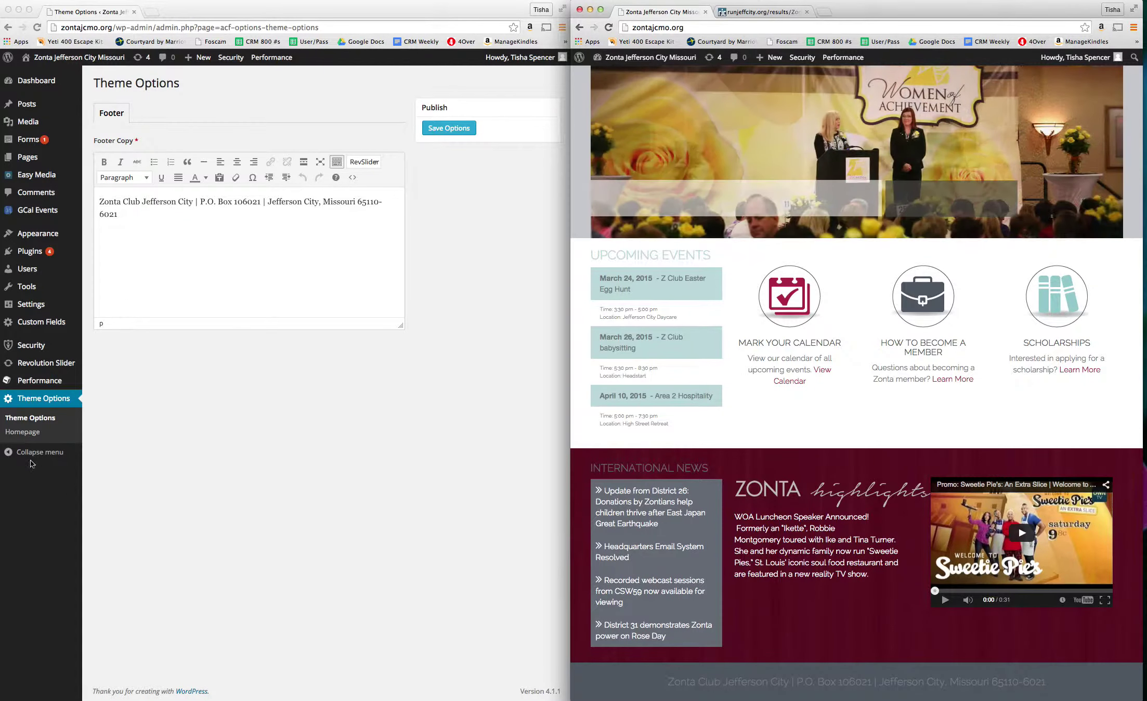
left_click(28, 437)
left_click(28, 436)
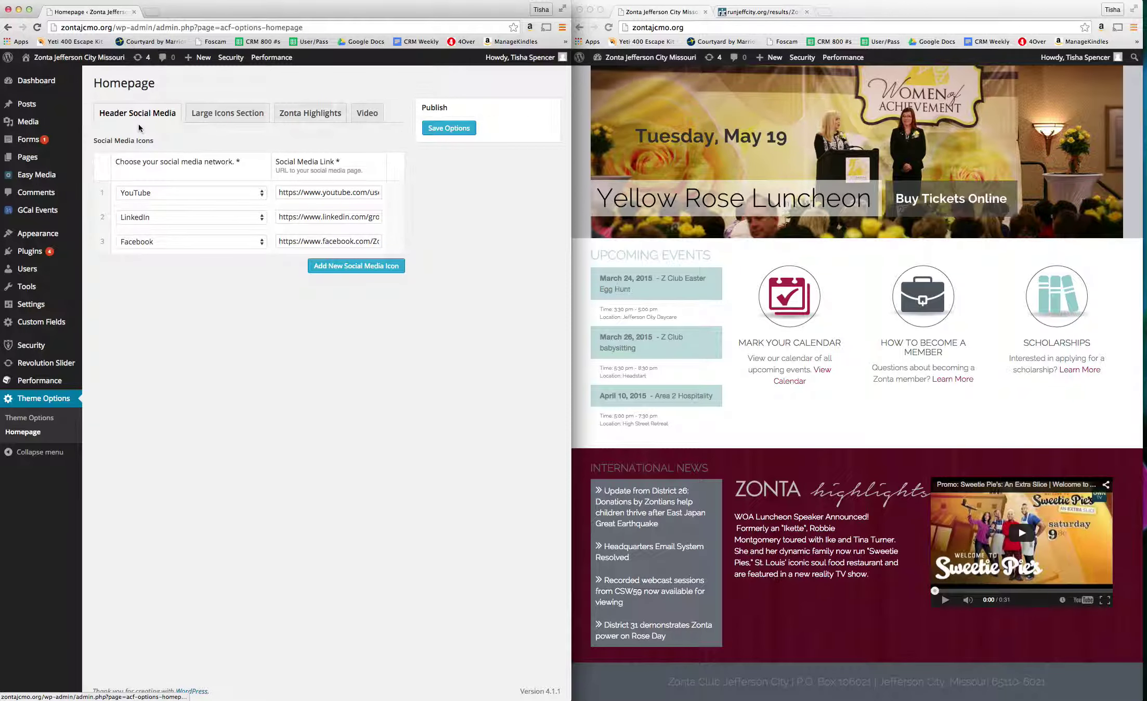
Review the Large Icons Section settings of the Homepage options
scroll(712, 346, "up", 3)
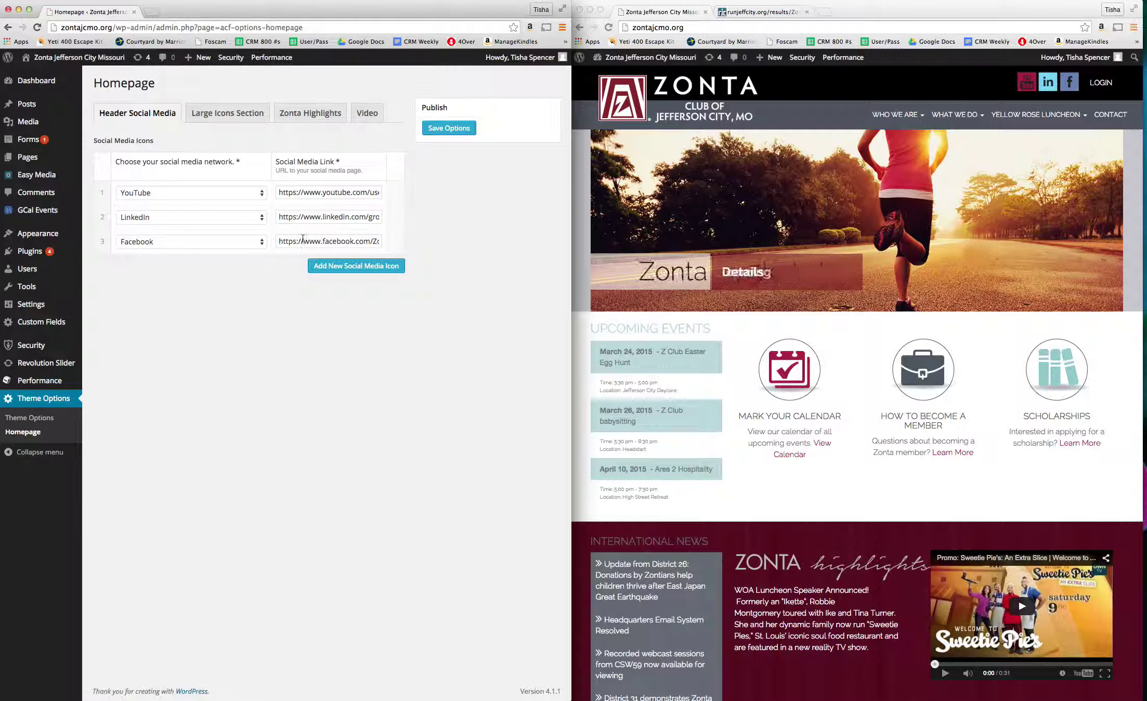
left_click(224, 116)
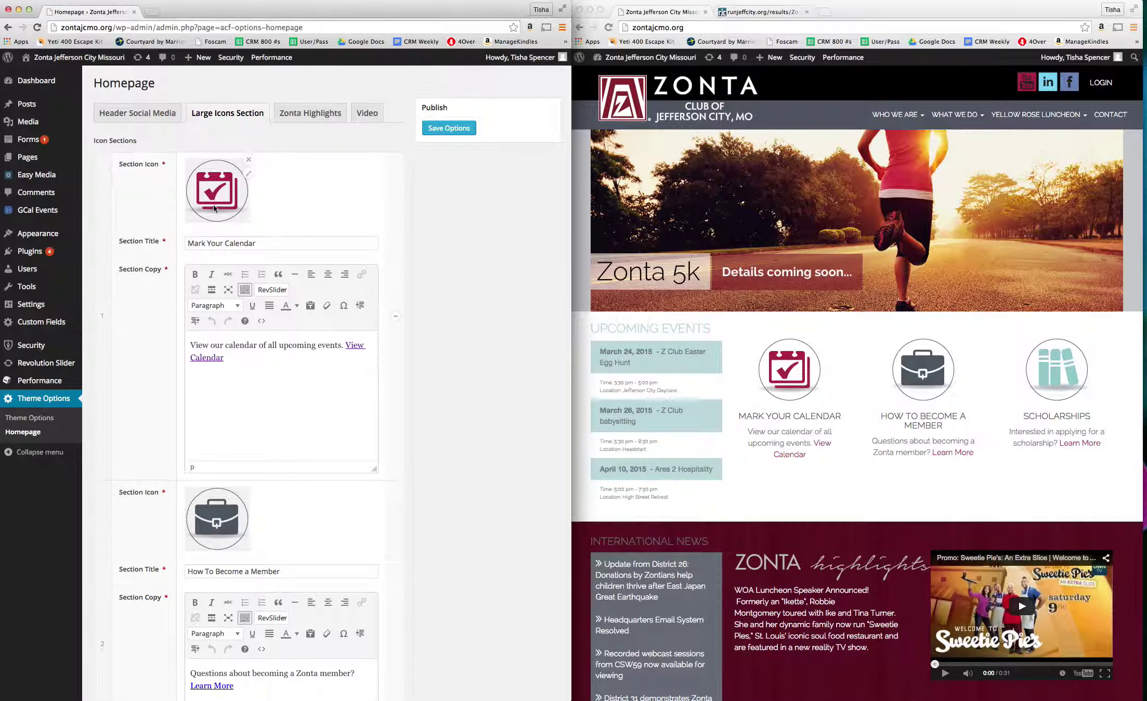
scroll(215, 213, "down", 5)
scroll(244, 409, "down", 8)
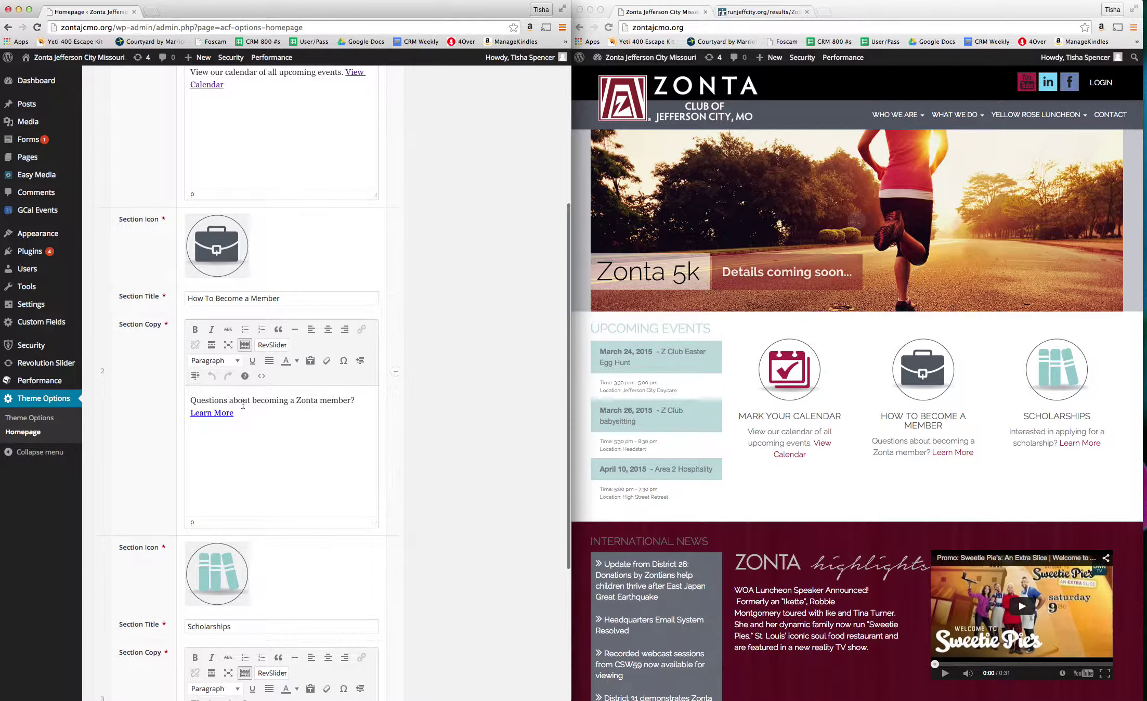
scroll(281, 277, "up", 2)
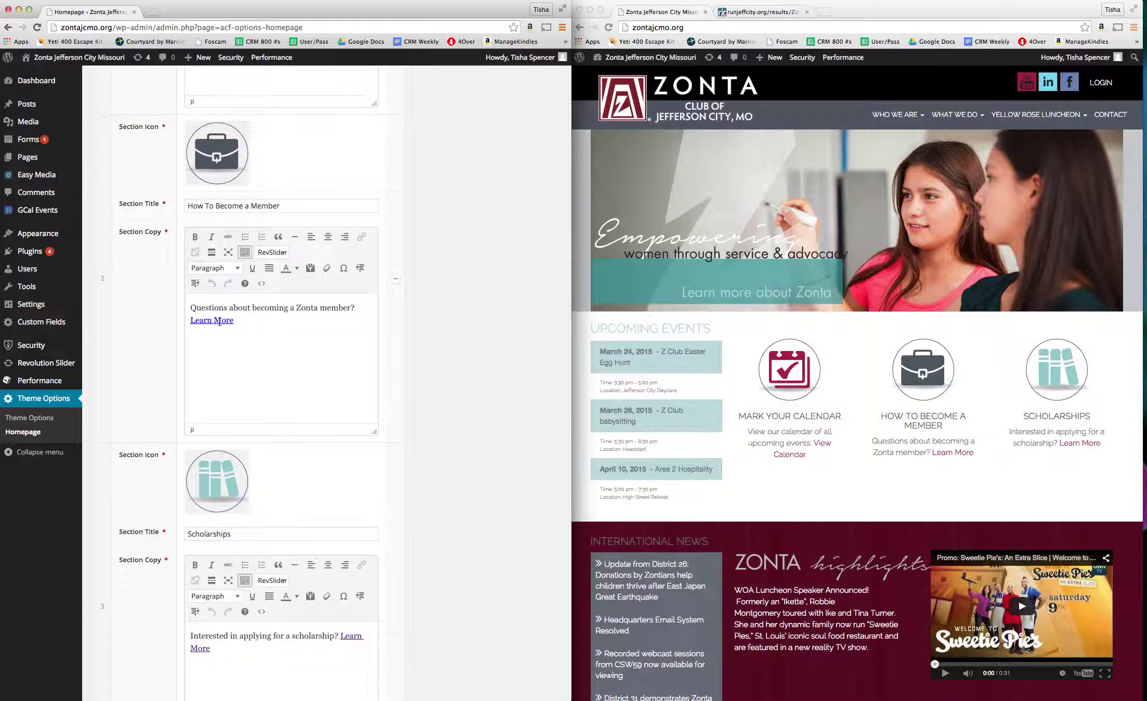
scroll(250, 328, "up", 3)
scroll(274, 335, "down", 1)
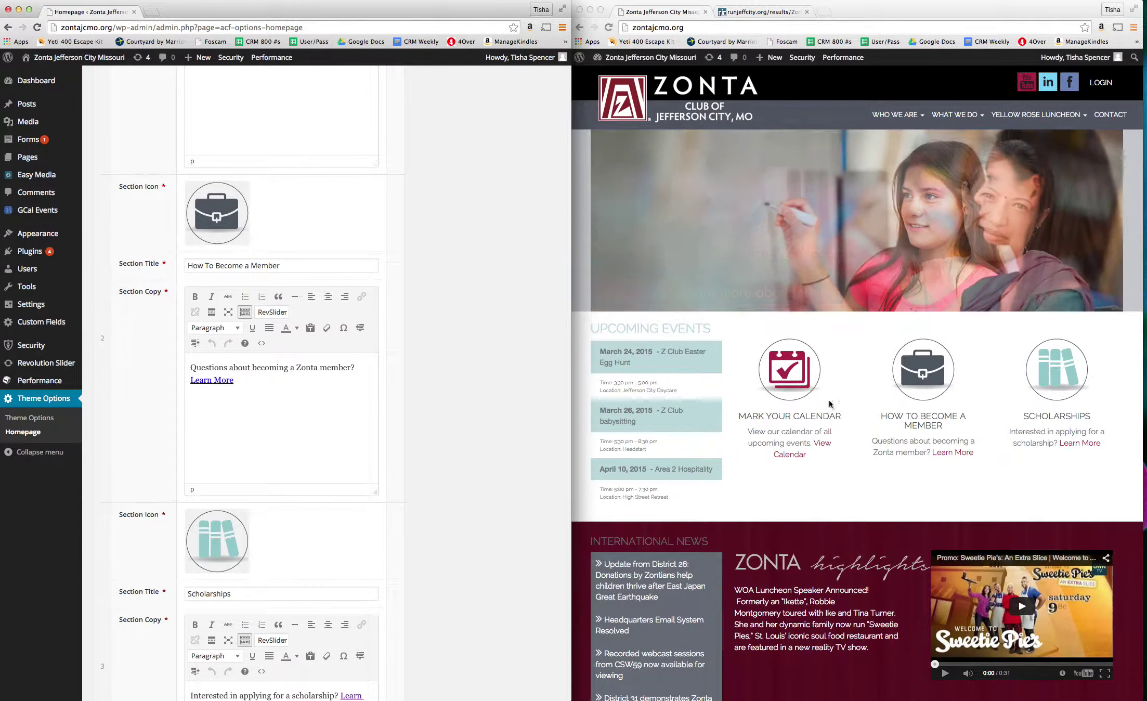
scroll(311, 308, "up", 2)
scroll(310, 309, "up", 8)
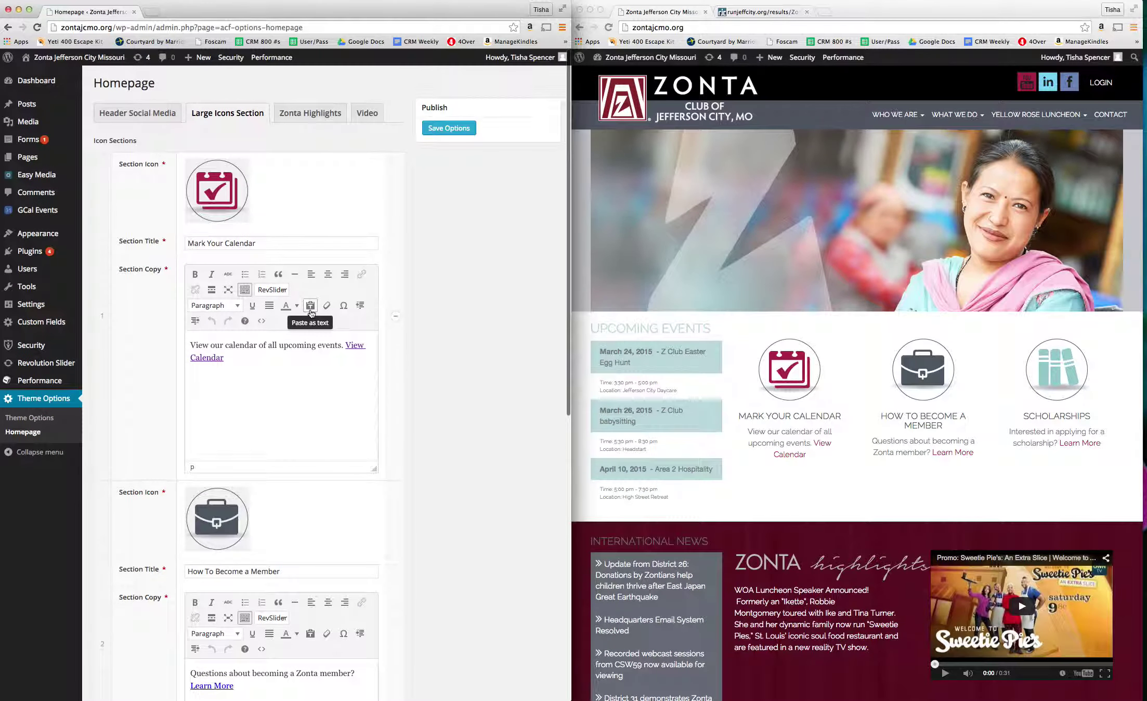
Select all the Zonta Highlights WOA Luncheon text, then view the homepage video embed
left_click(308, 118)
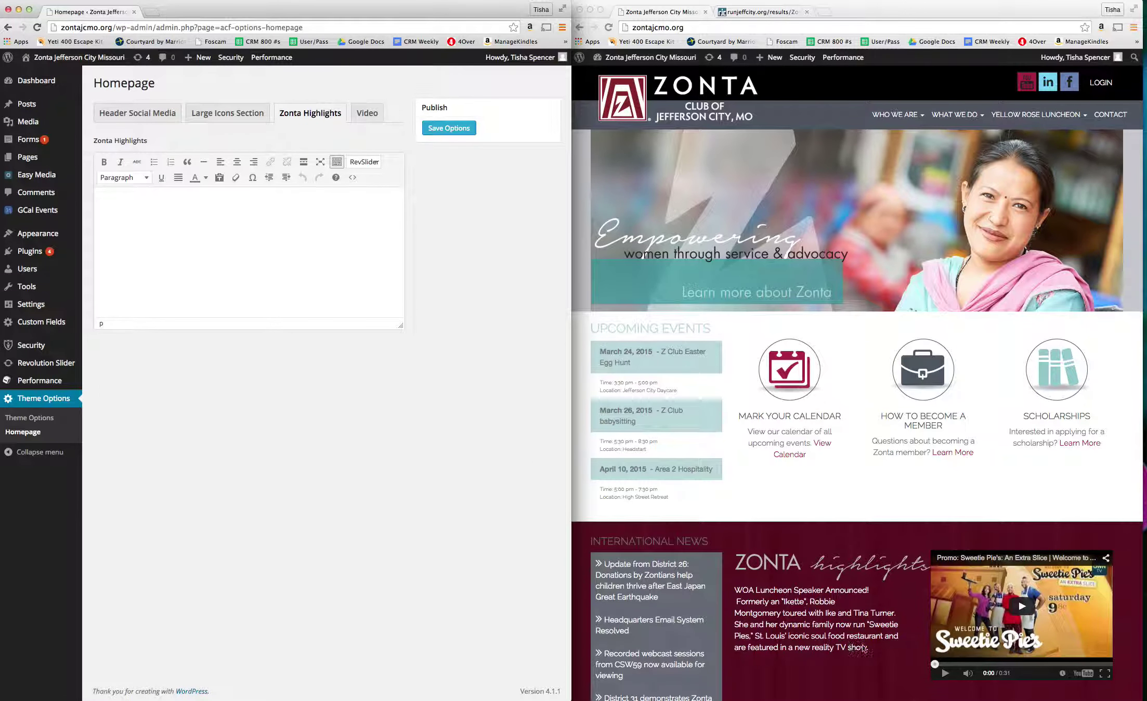
left_click(245, 257)
type("WOA Luncheon Speaker Announced! Formerly an \"Ikette\", Robbie Montgomery toured with Ike and Tina Turner. She and her dynamic family now run \"Sweetie Pies,\" S")
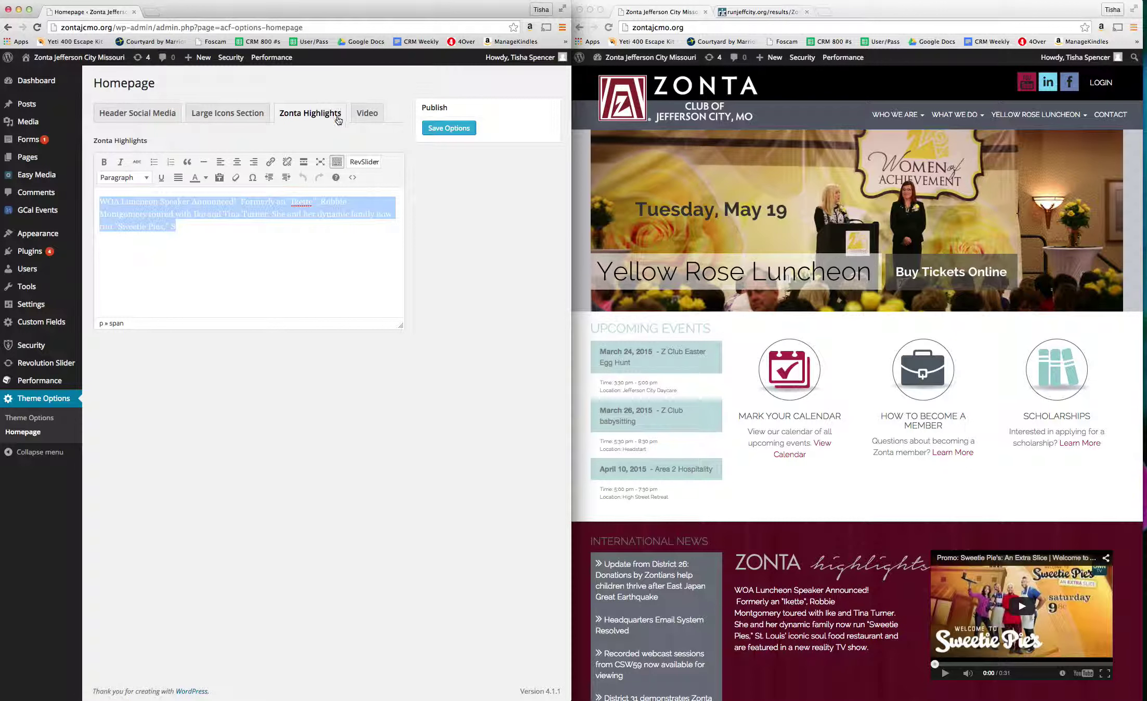
left_click(368, 115)
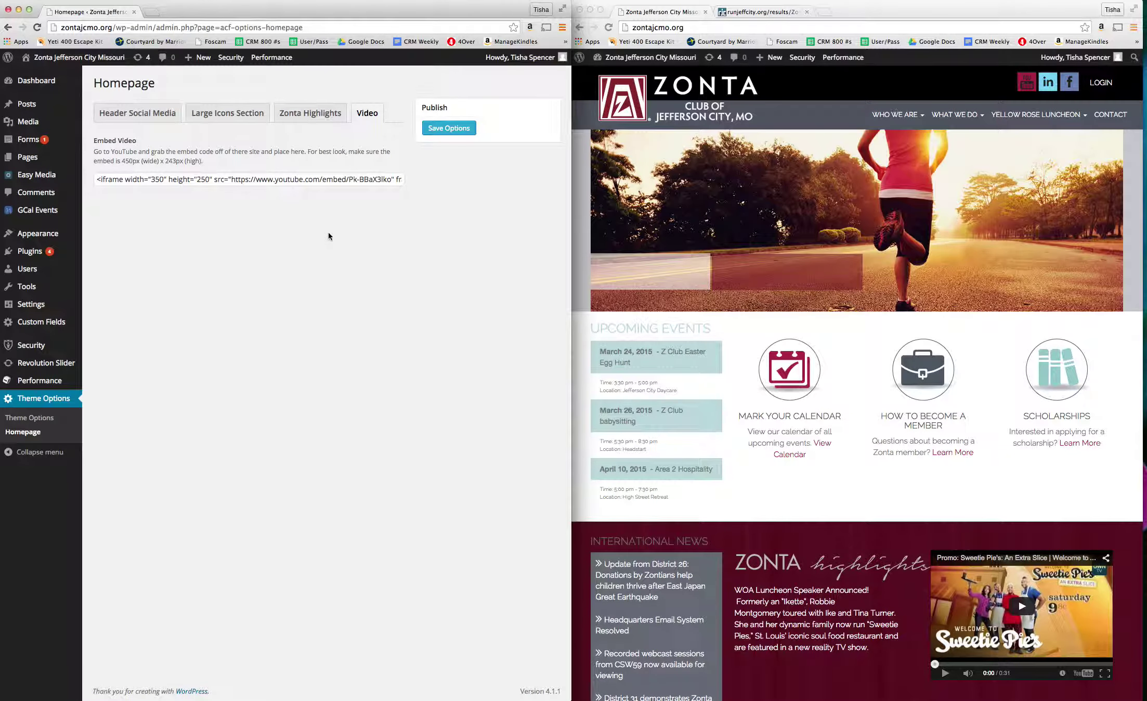
Inspect the Embed Video field's 350×250 YouTube iframe code for the homepage promo video
left_click(290, 179)
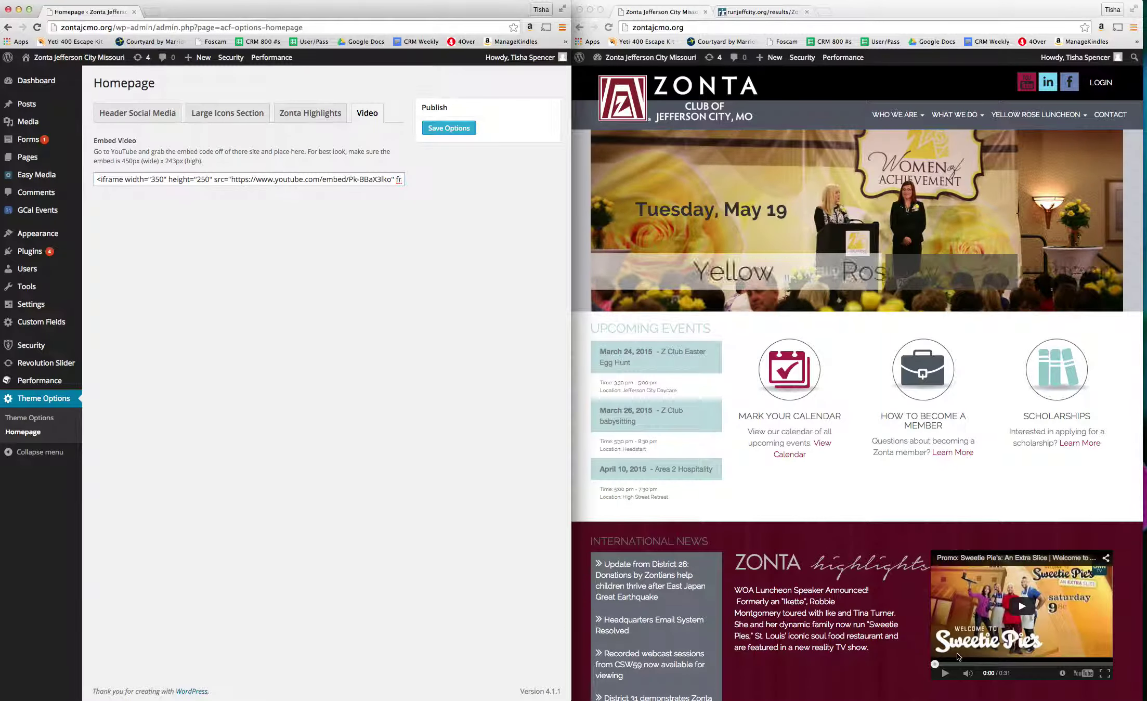
On the live Zonta site, view the 2015 calendar, then open What We Do > Scholarships
left_click(876, 488)
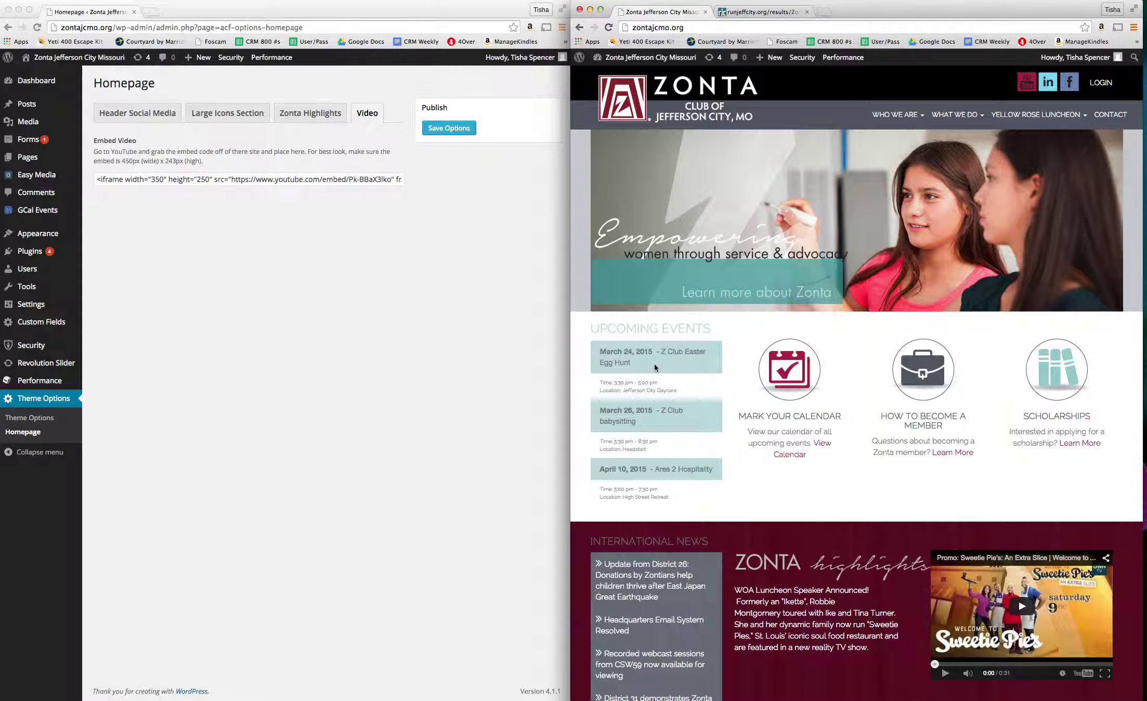
left_click(821, 448)
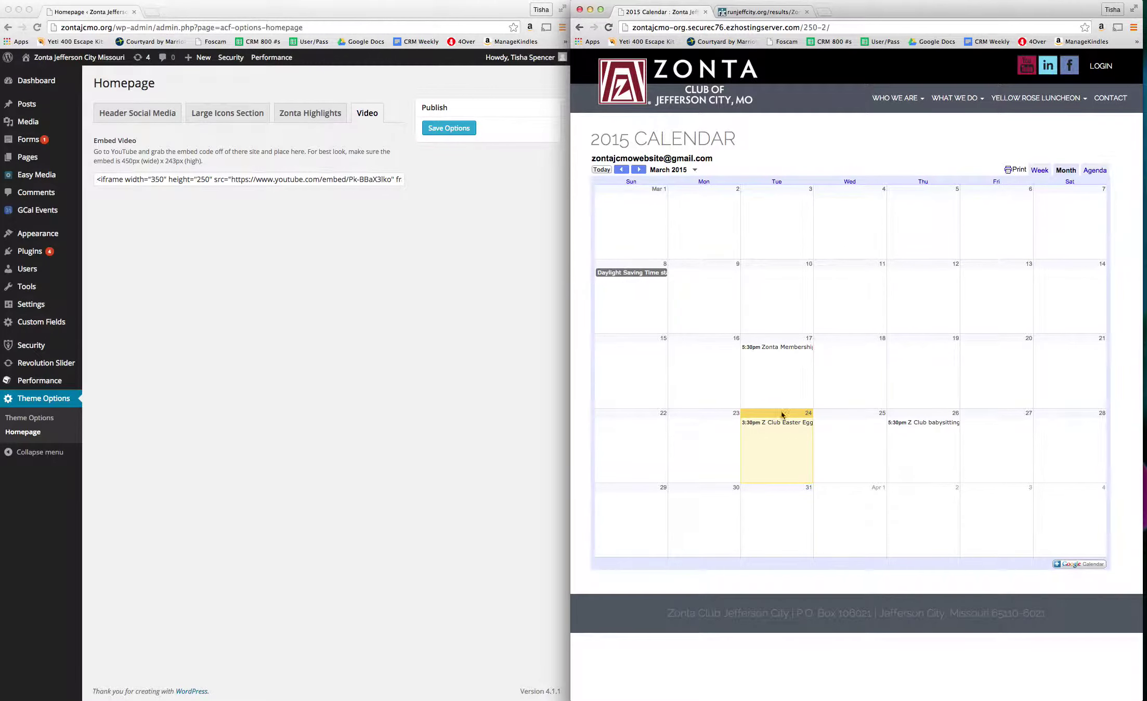
left_click(883, 185)
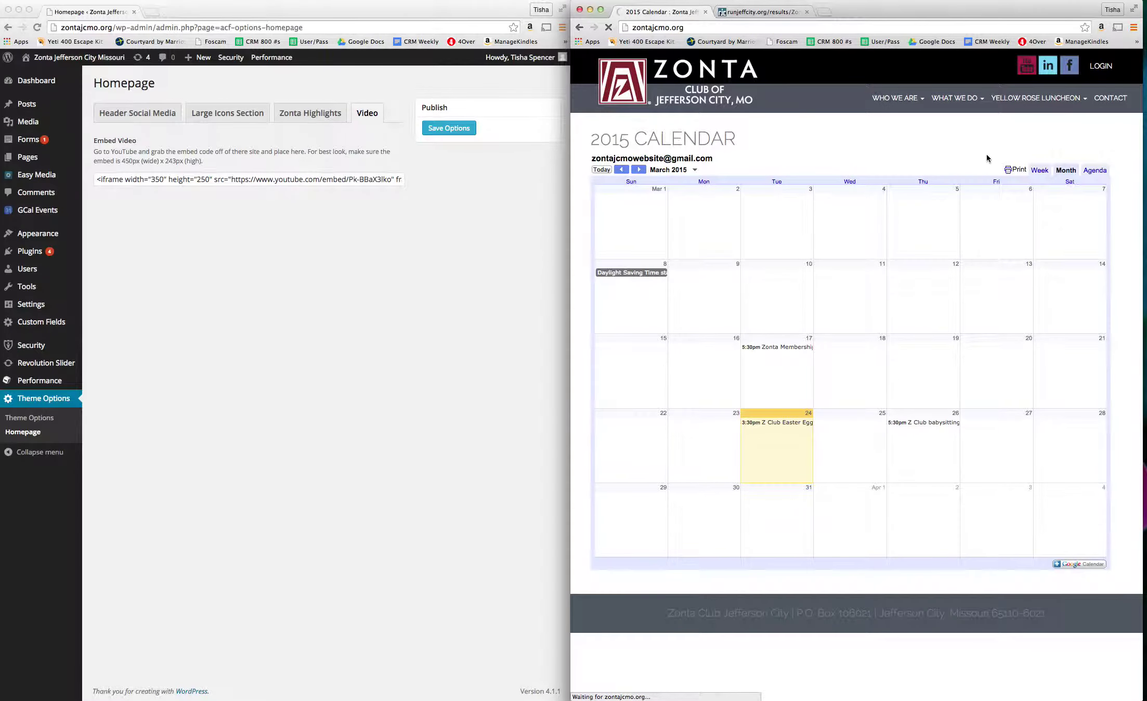
mouse_move(947, 116)
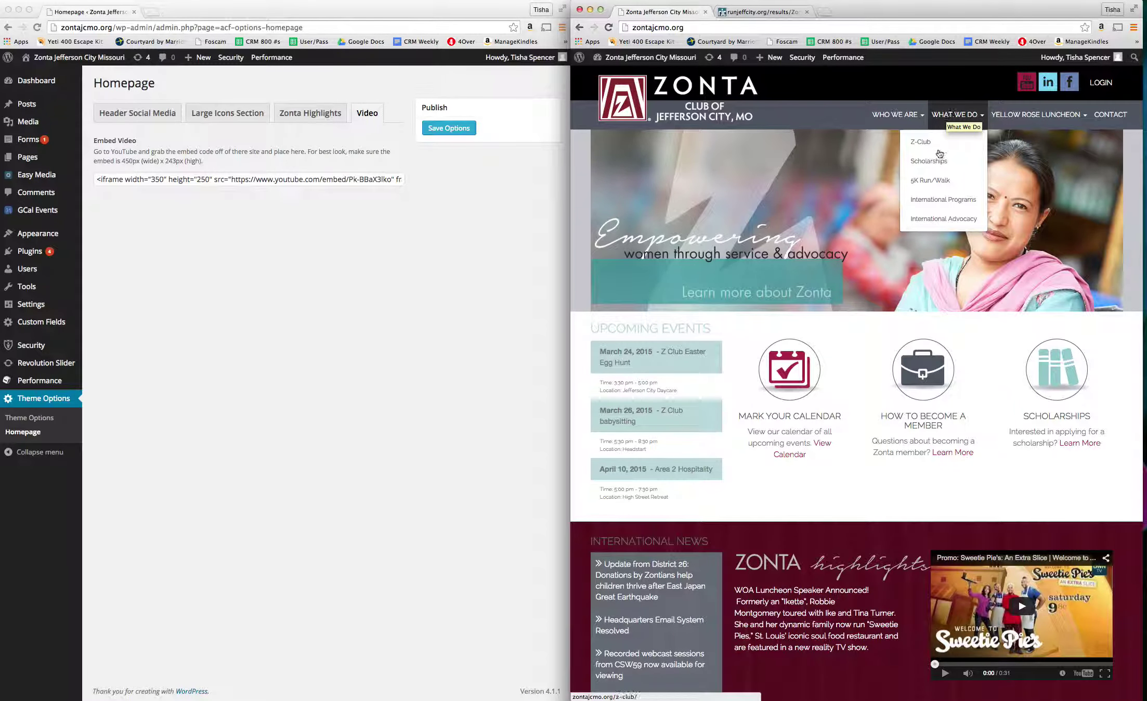
left_click(937, 161)
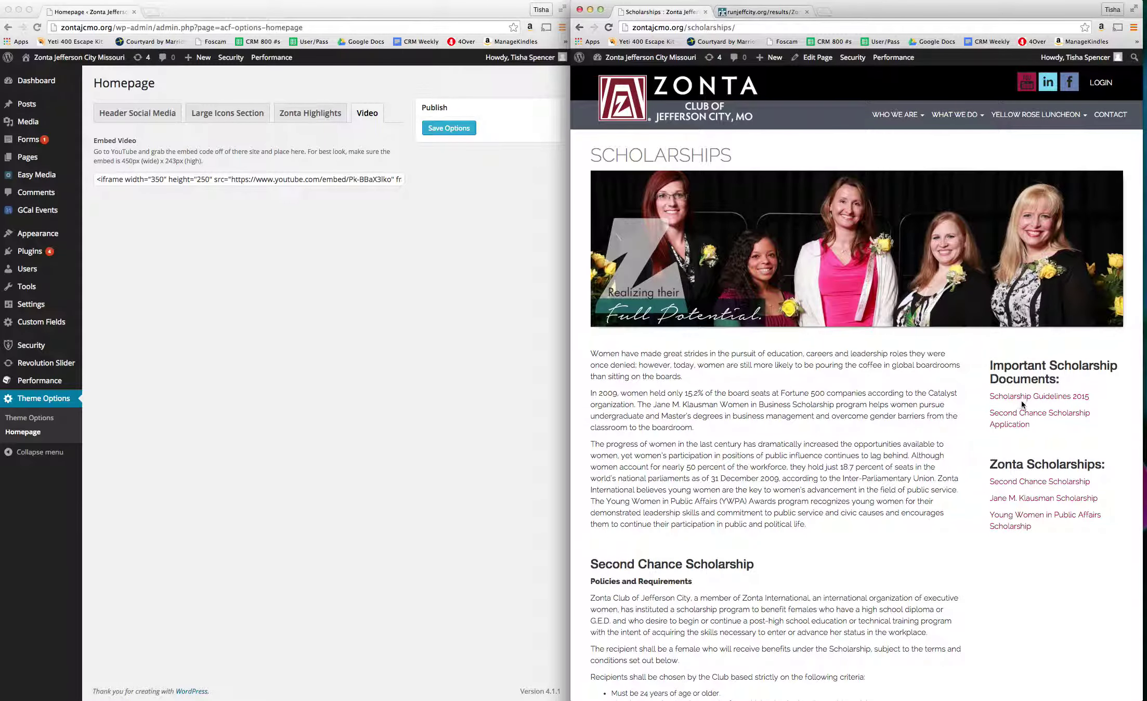
In WordPress admin, show the All Pages list of 25 pages
left_click(443, 339)
mouse_move(36, 163)
left_click(113, 160)
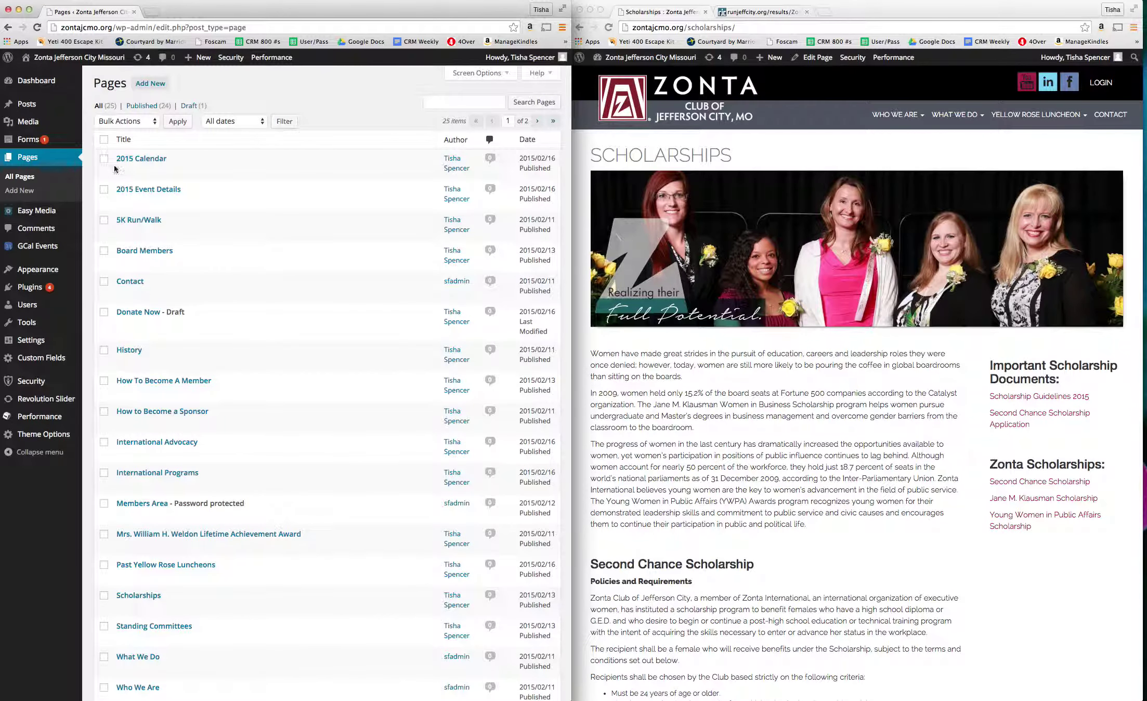
Switch the Board Members page to the 2 Column | Text Sidebar Template
left_click(134, 252)
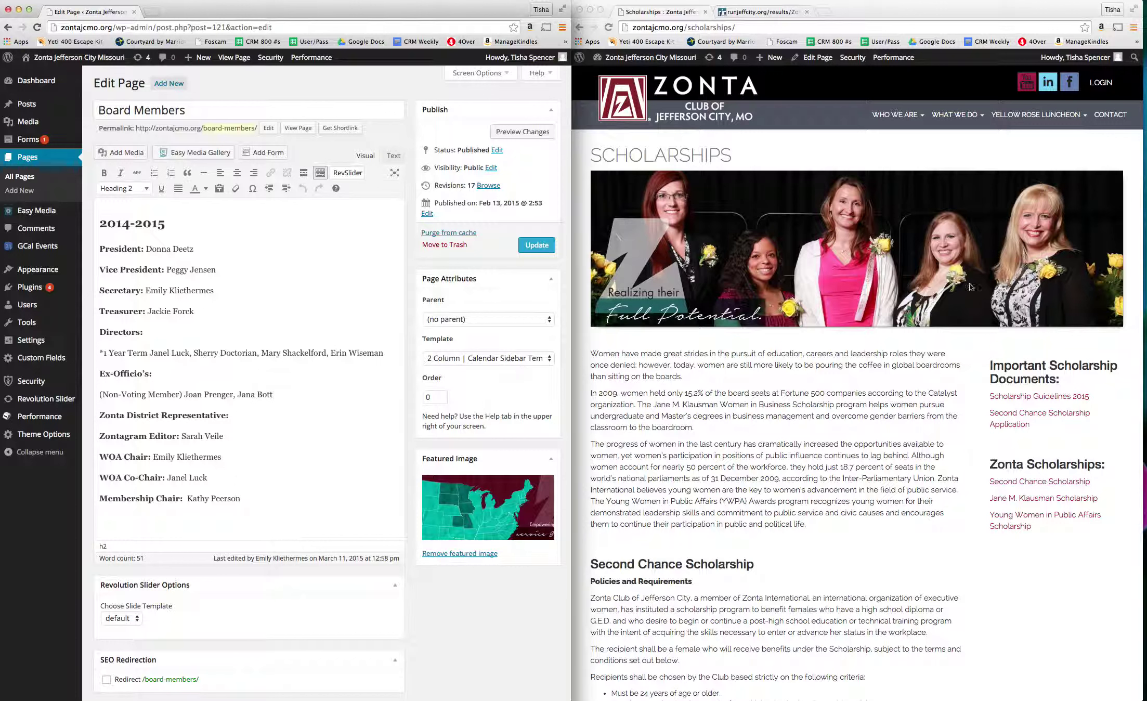
left_click(455, 359)
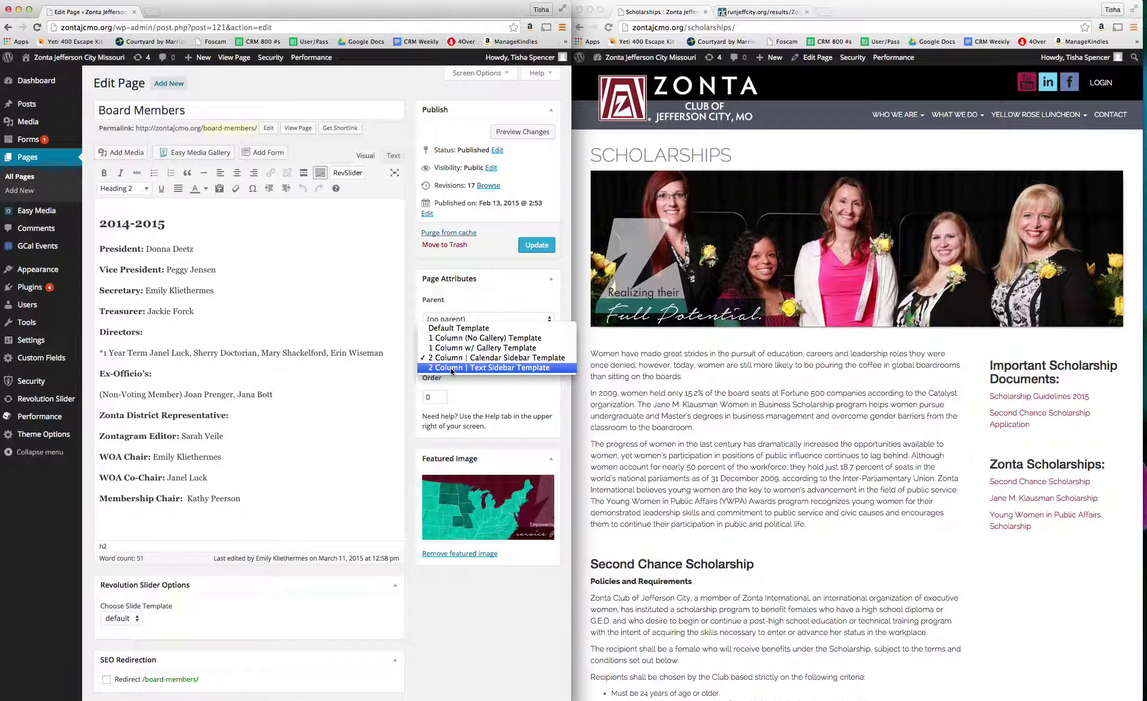
left_click(450, 367)
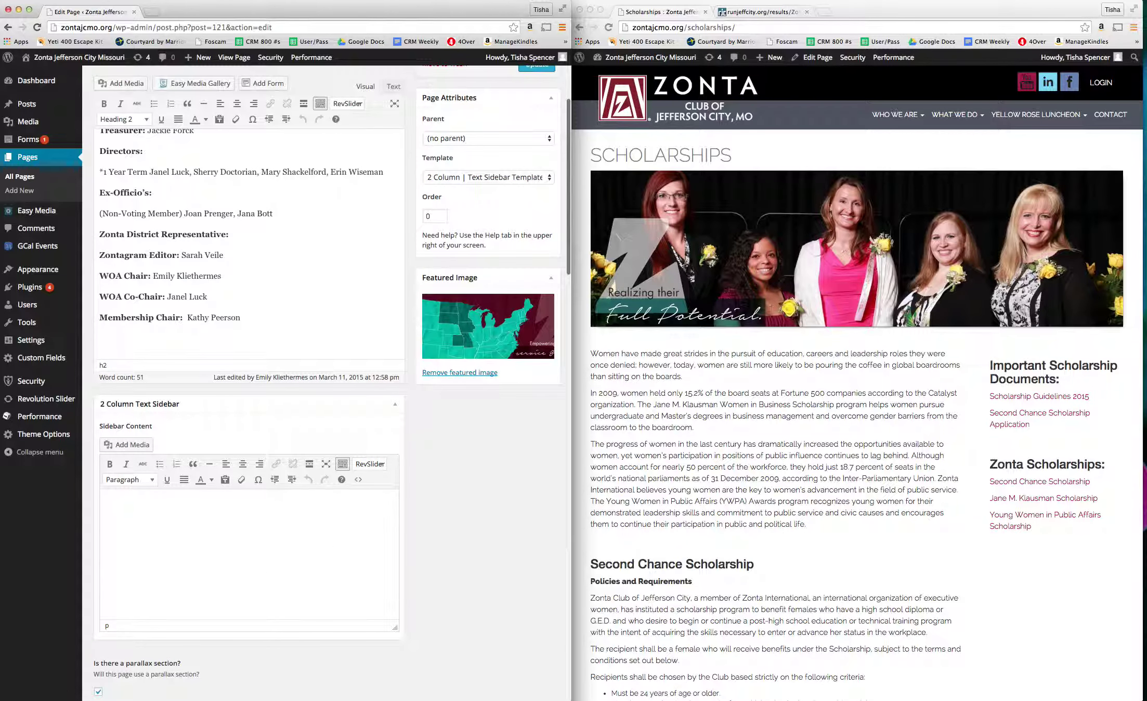
scroll(235, 483, "down", 1)
scroll(234, 483, "up", 5)
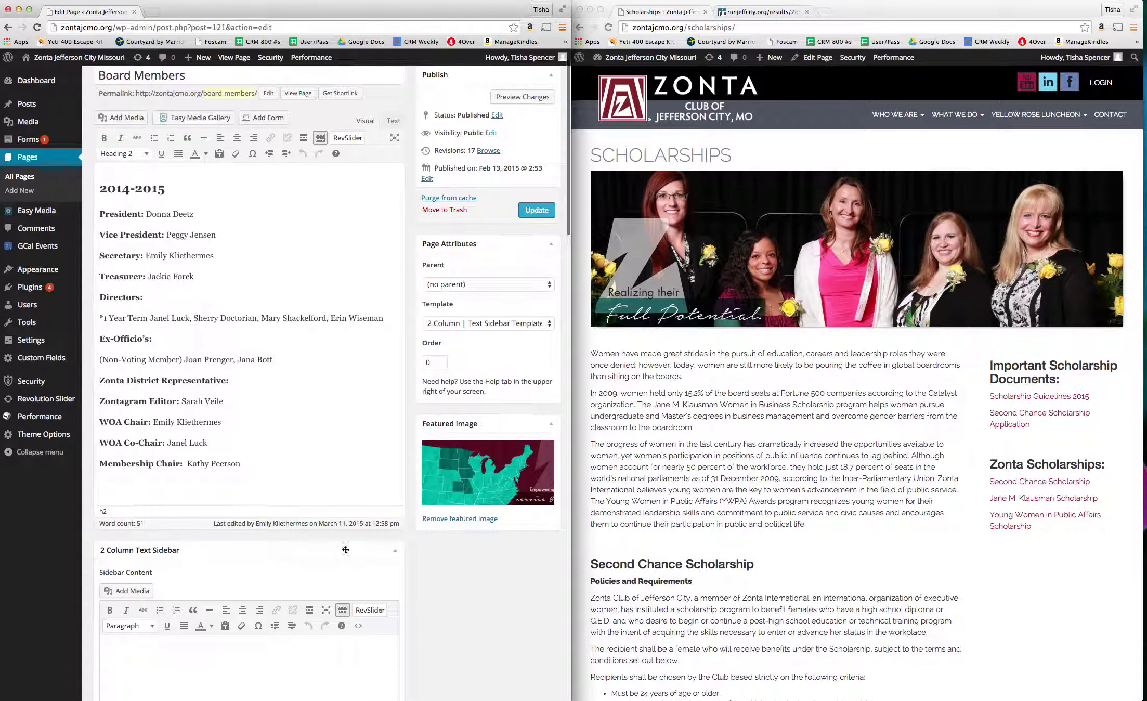
left_click(471, 324)
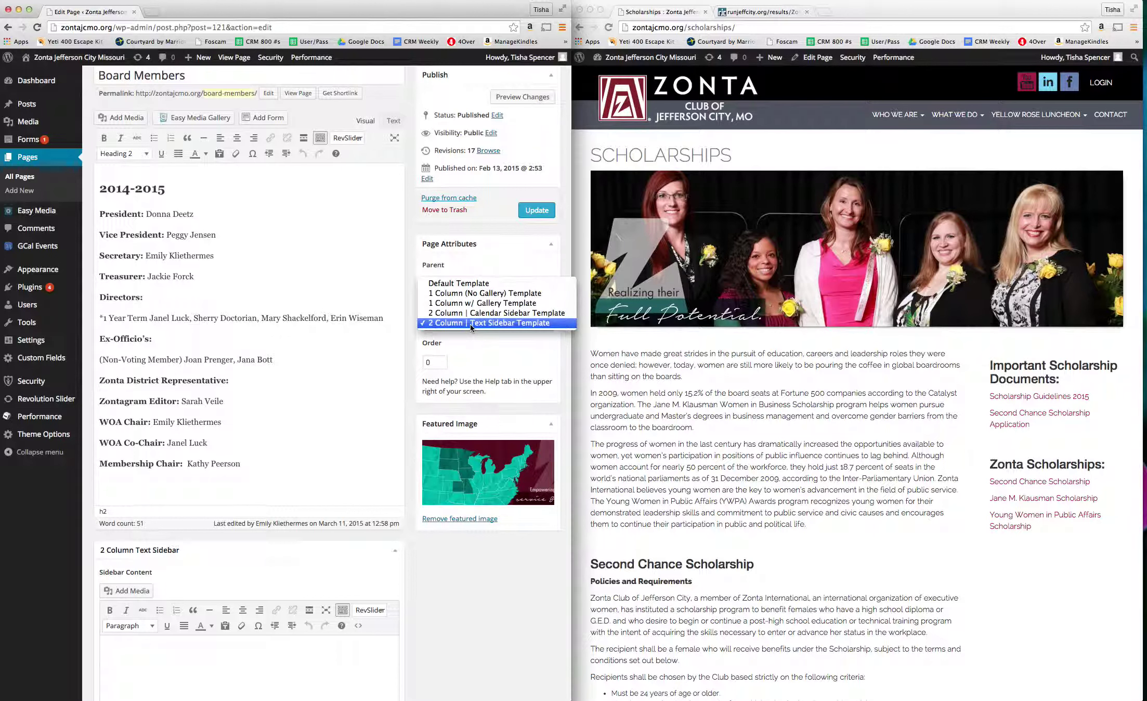
left_click(73, 328)
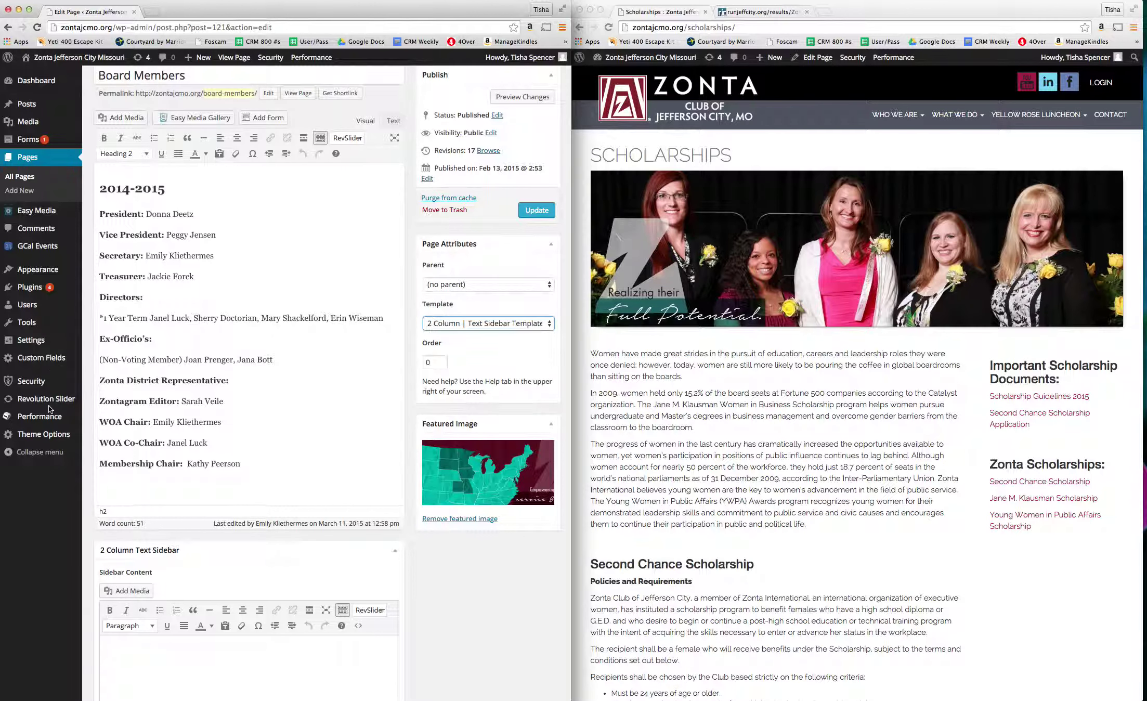
left_click(51, 404)
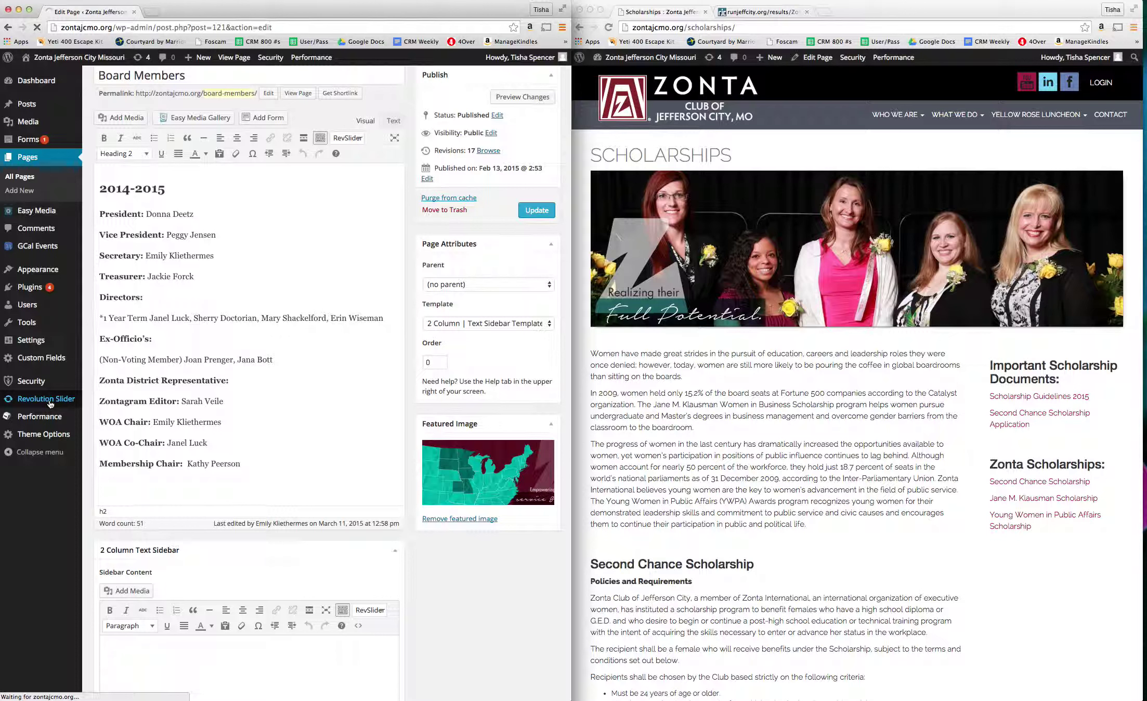
Reload the live homepage, then open the Homepage Banner's Yellow Rose Luncheon slide for editing
left_click(712, 127)
left_click(621, 101)
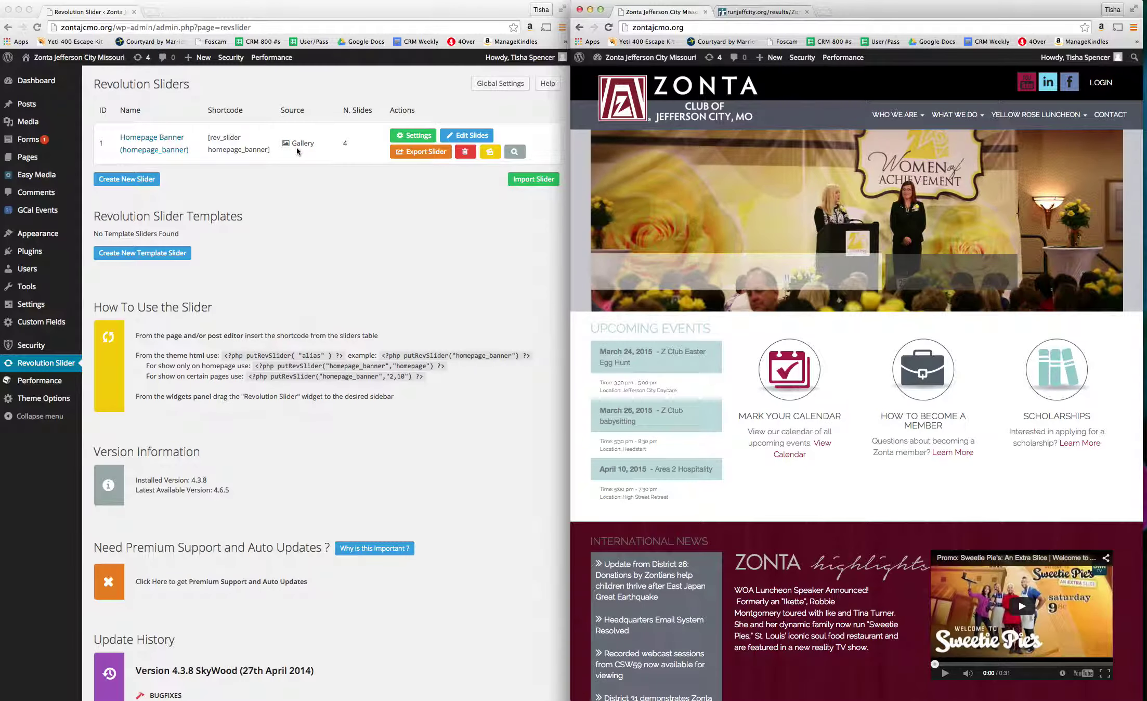
left_click(476, 137)
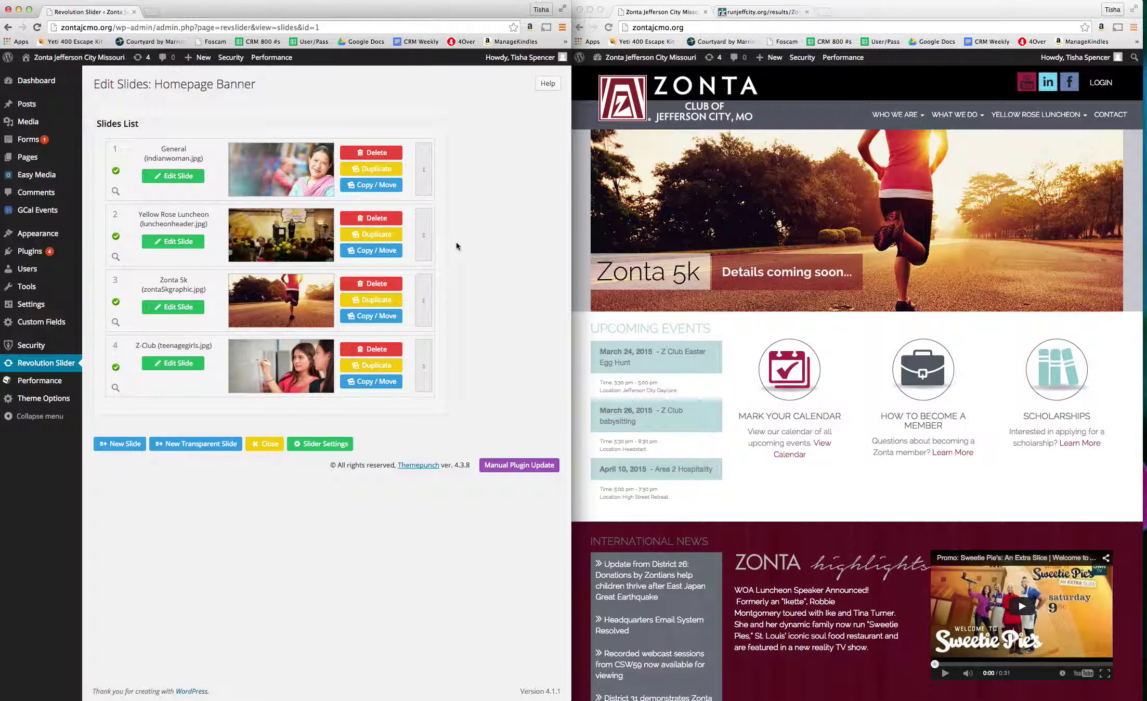
left_click(179, 244)
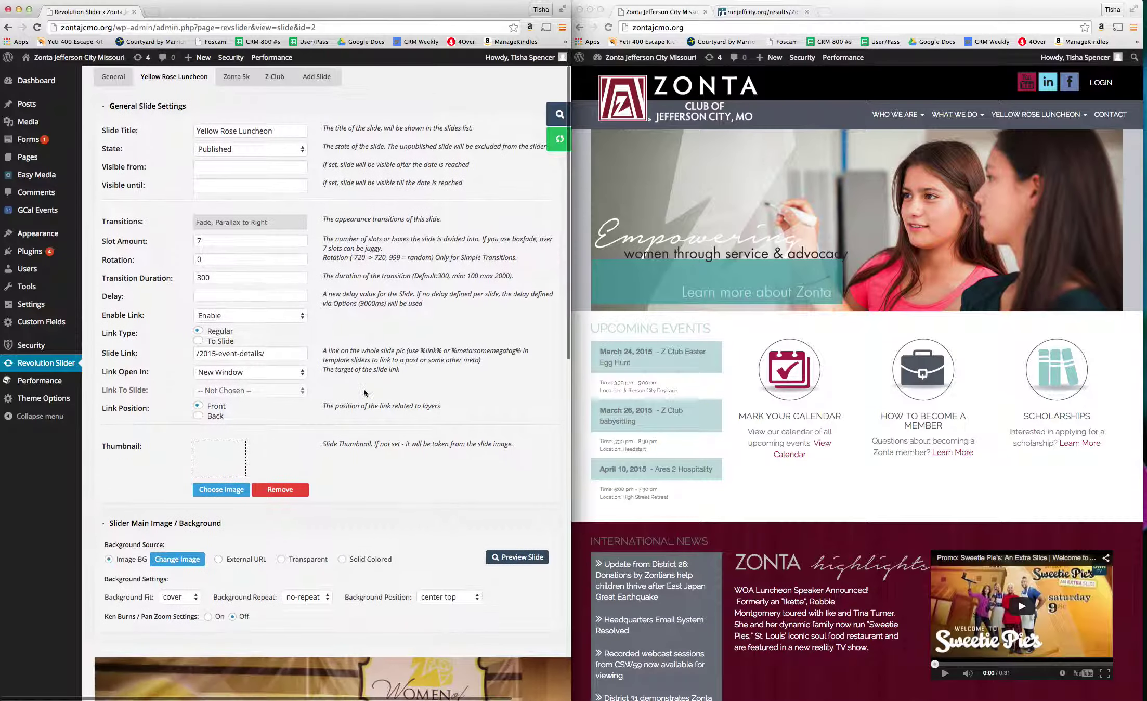
Scroll through the live site and slide editor to compare the Yellow Rose Luncheon slide
scroll(364, 388, "down", 5)
scroll(366, 390, "down", 3)
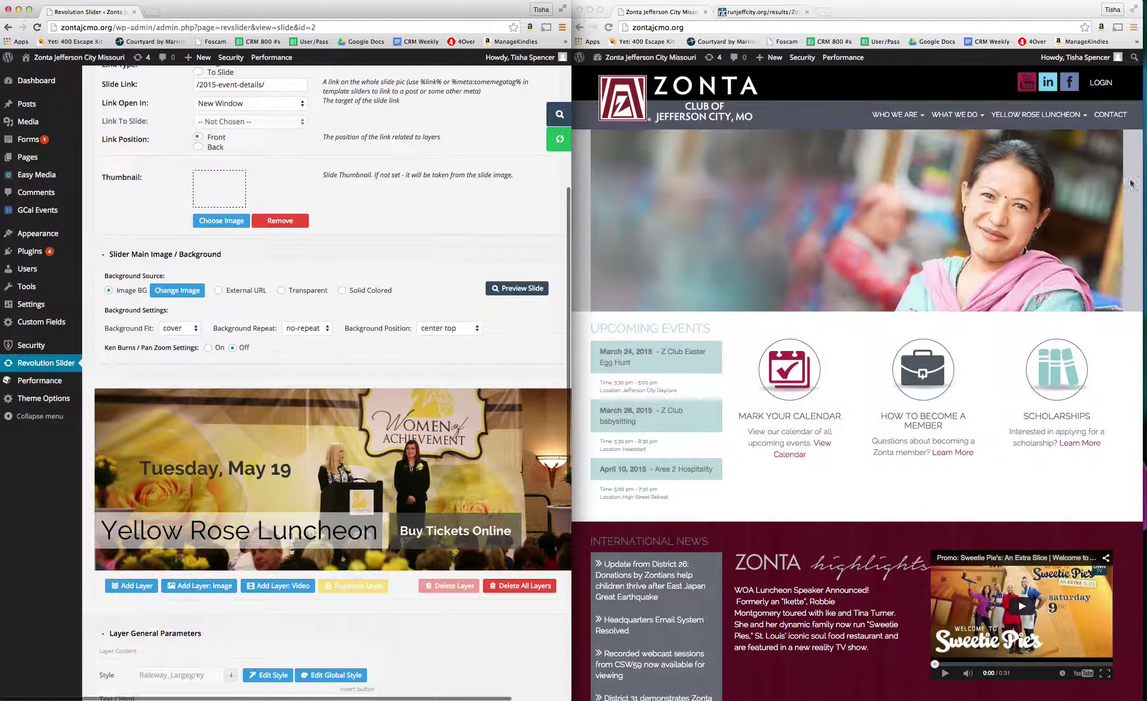
left_click(1110, 212)
left_click(1109, 219)
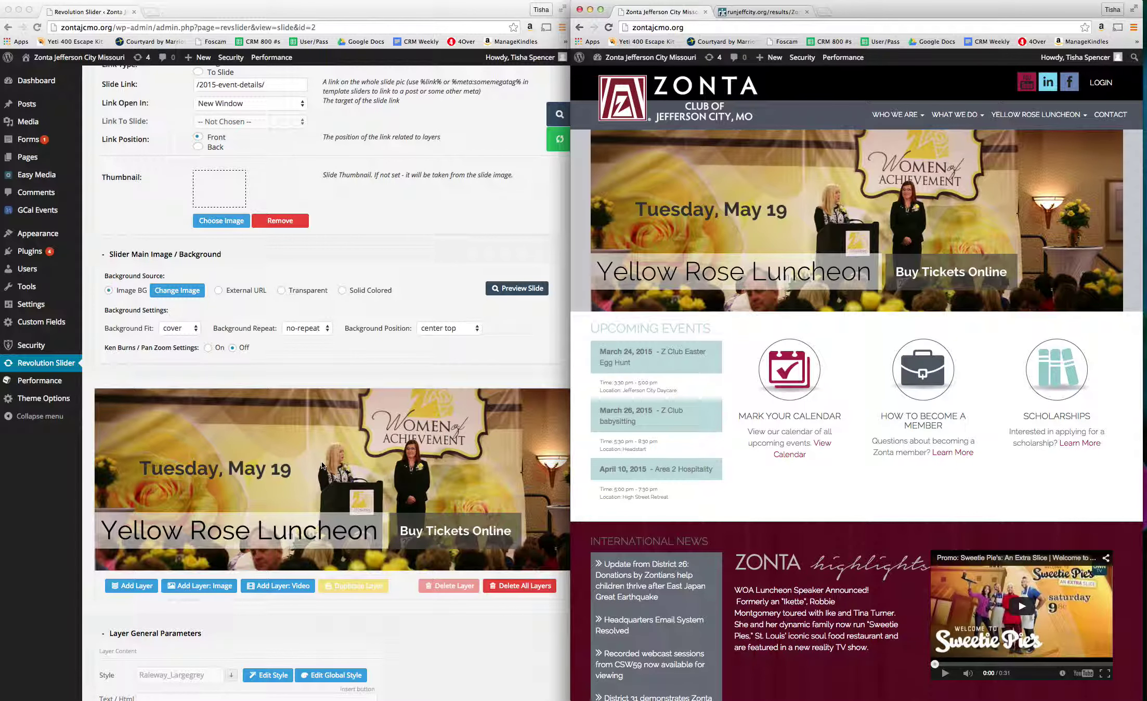
scroll(254, 400, "down", 2)
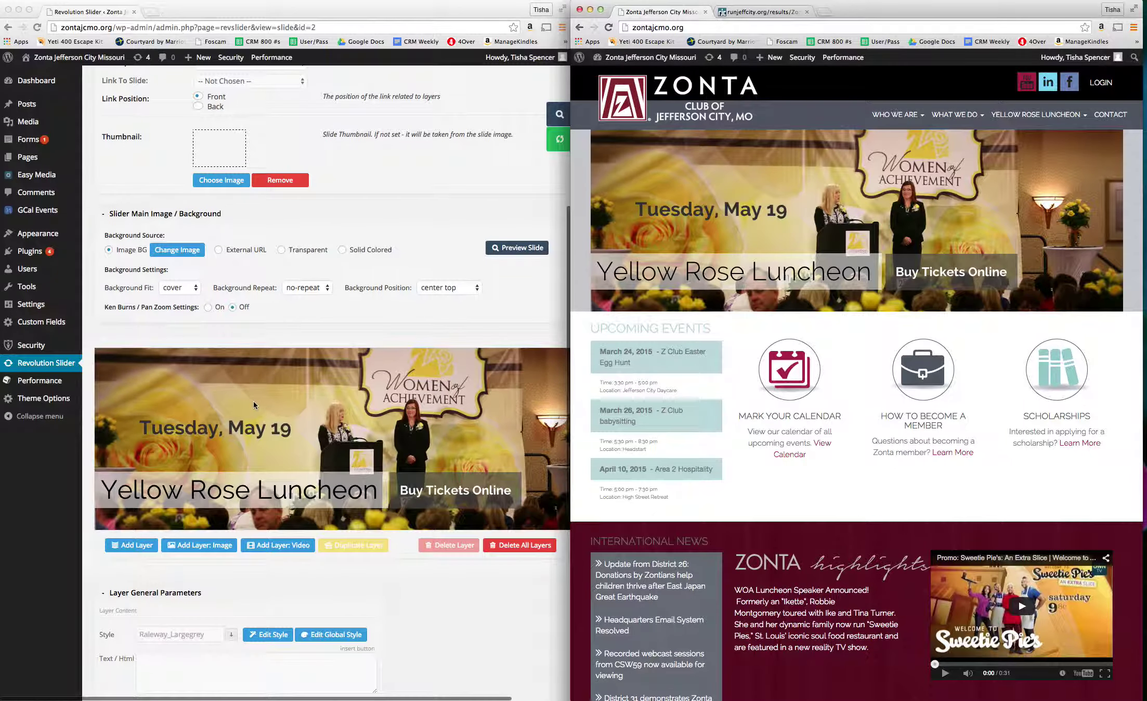
scroll(254, 400, "down", 5)
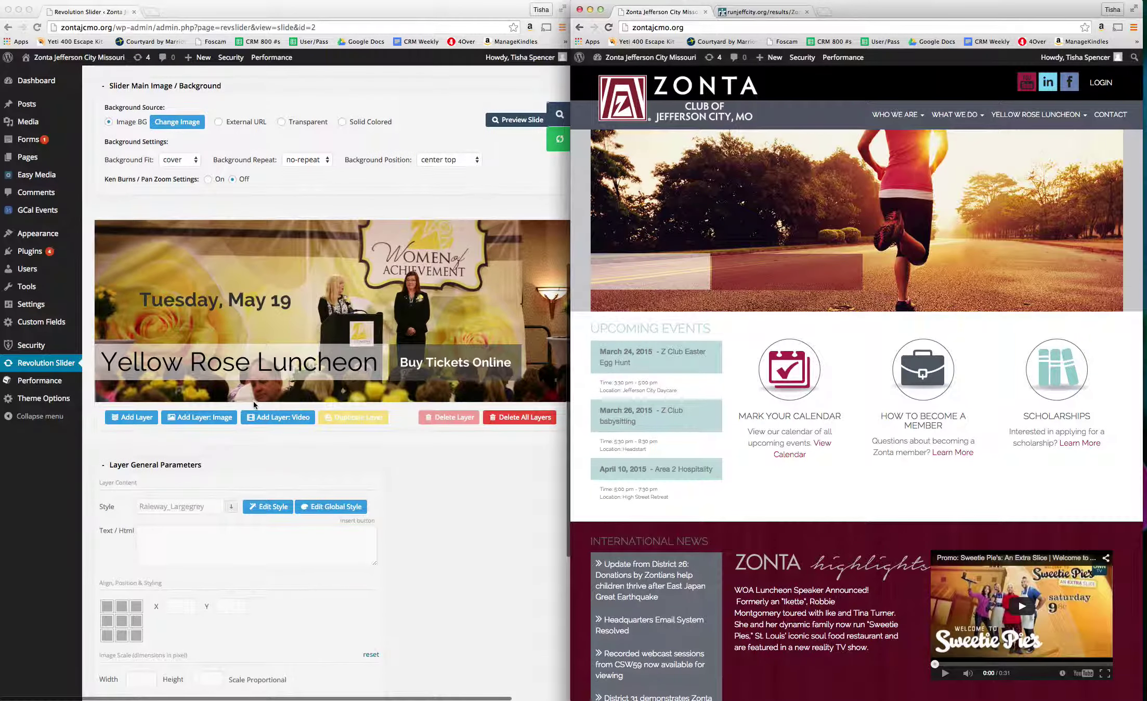
scroll(254, 403, "down", 2)
Change the title layer text to 'Yellow Rose Luncheon 15'
left_click(250, 331)
left_click(249, 329)
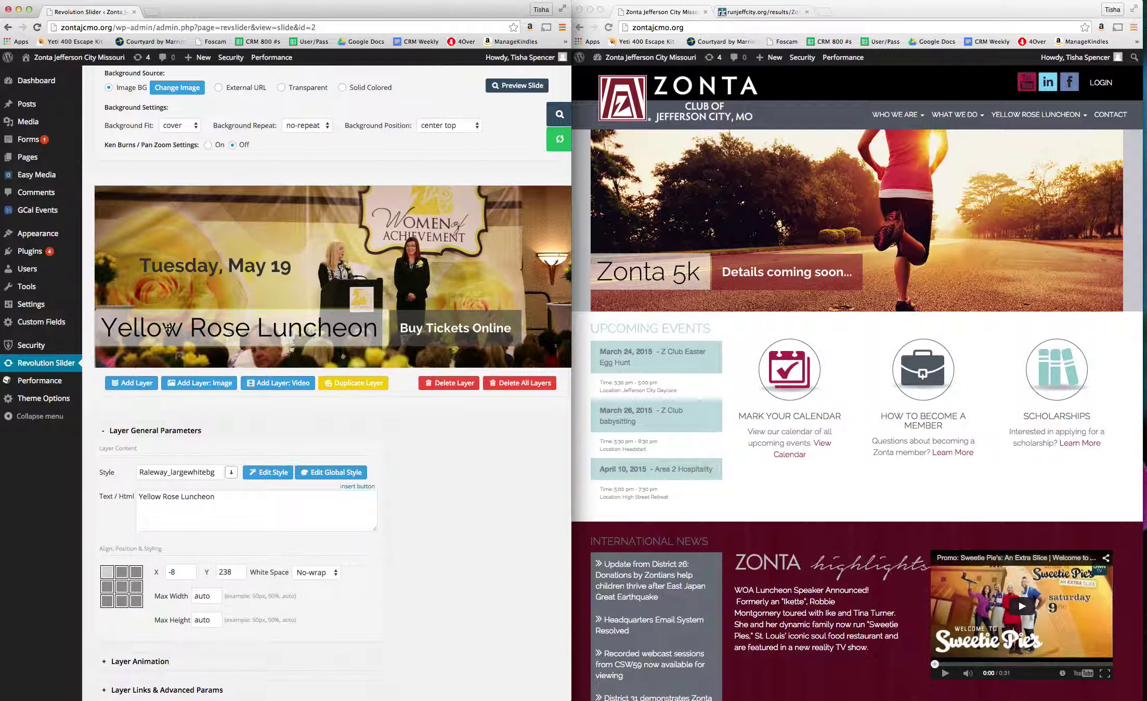
left_click(260, 276)
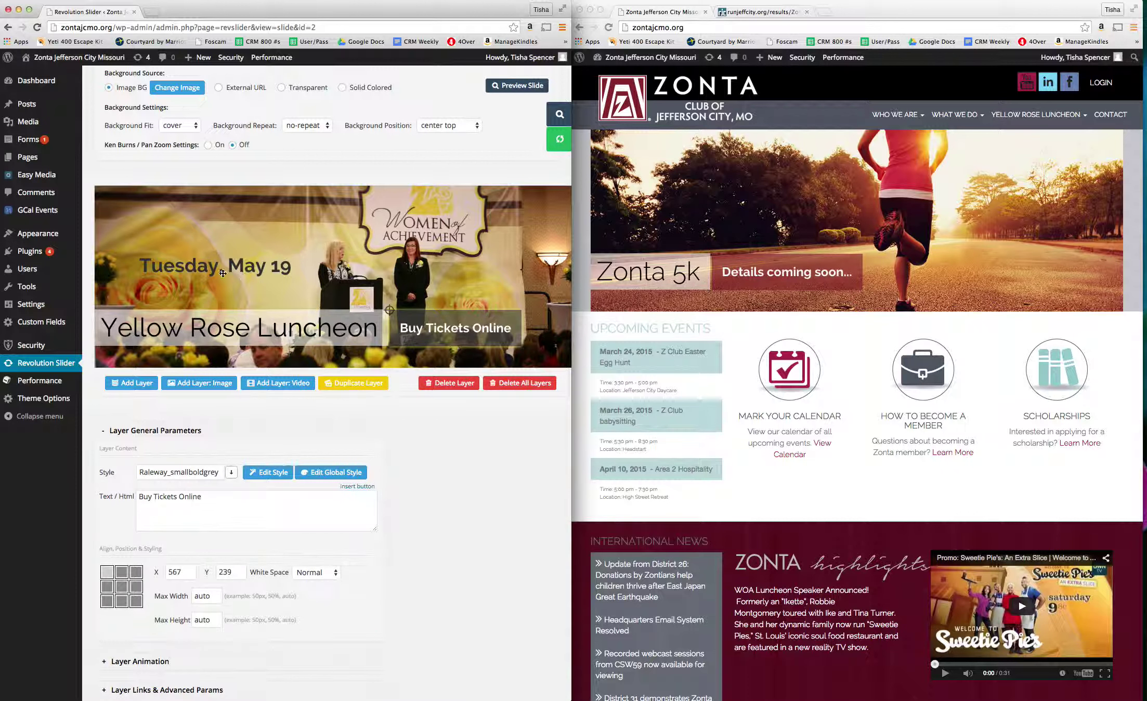
left_click(261, 332)
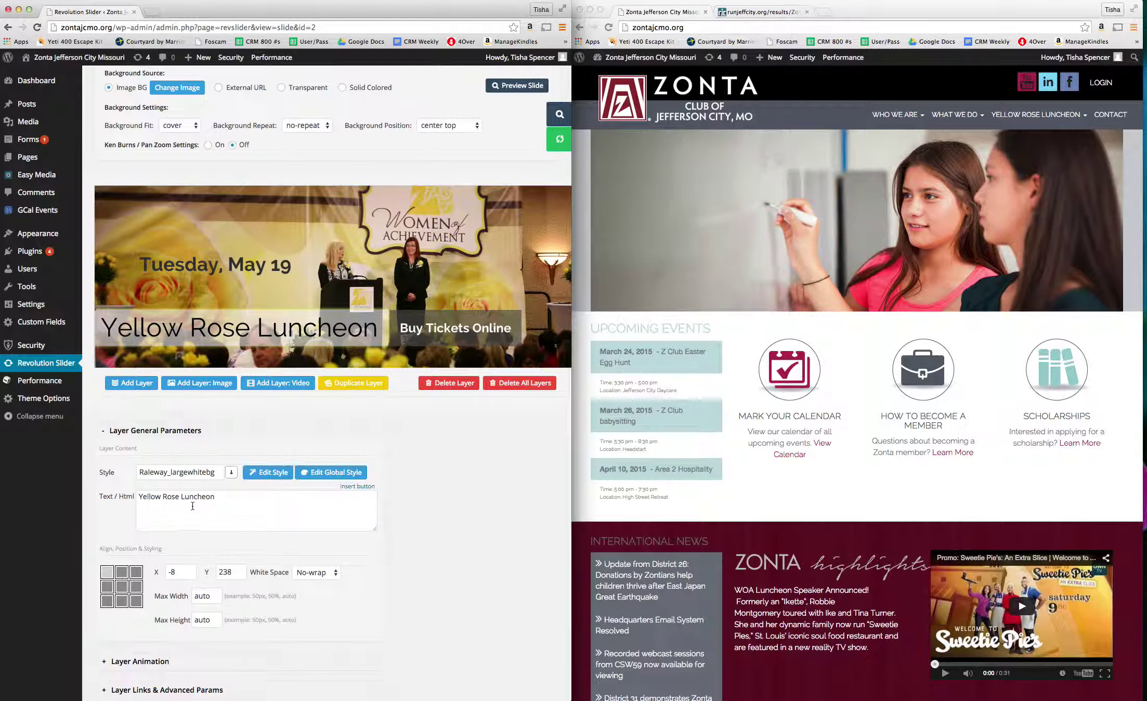
left_click(224, 497)
type("15")
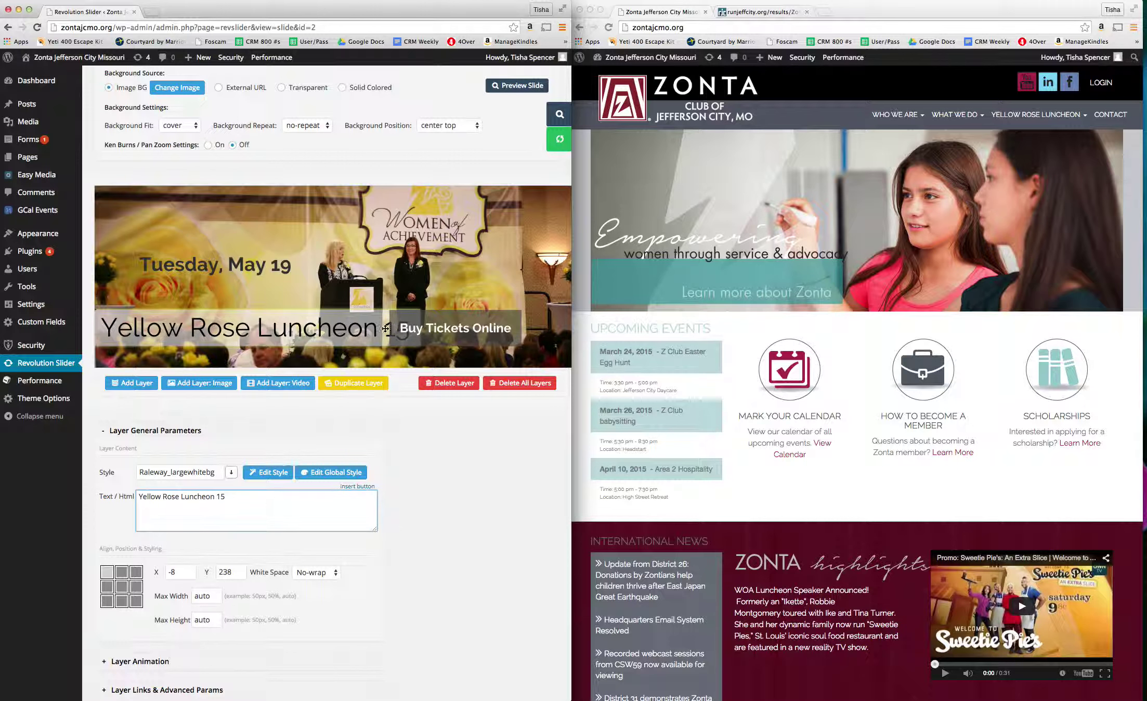
Shift the Buy Tickets Online layer right to X 634
left_click_drag(445, 328, 496, 323)
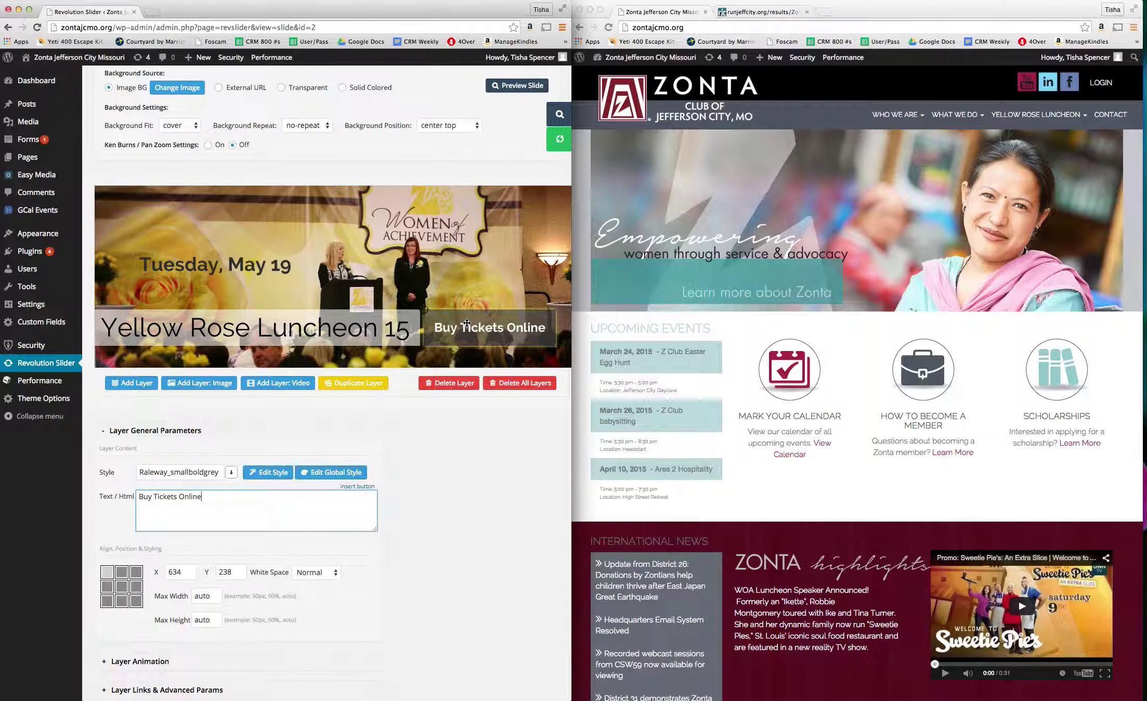
scroll(433, 565, "down", 2)
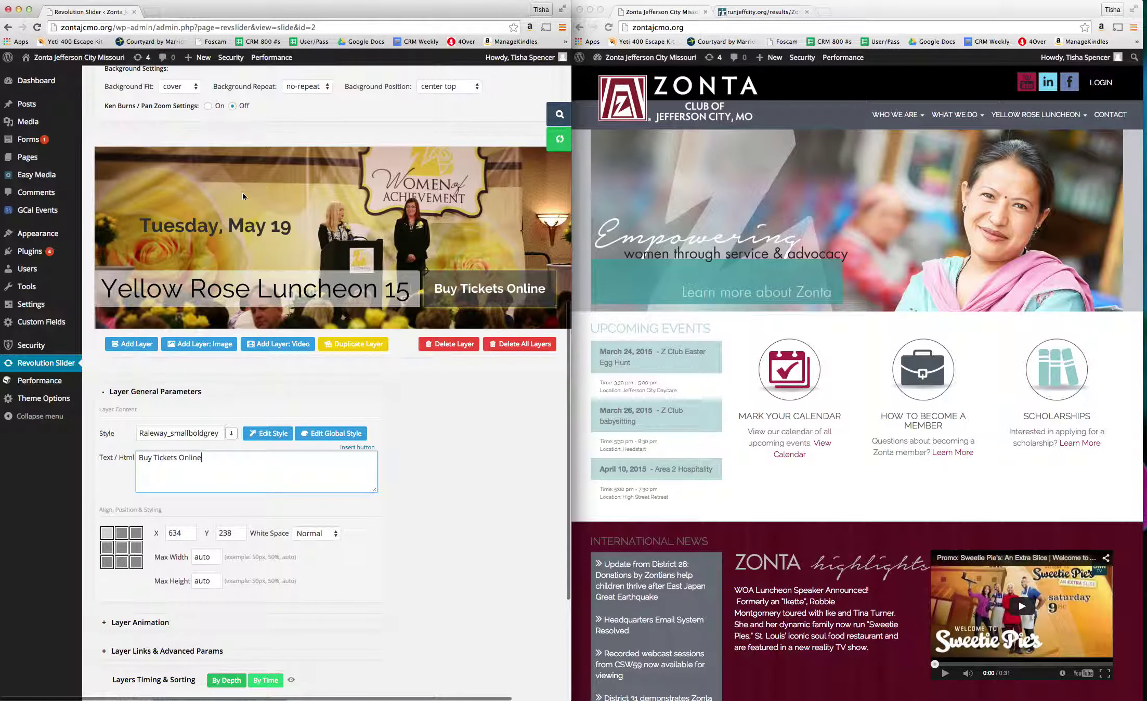
scroll(368, 289, "down", 2)
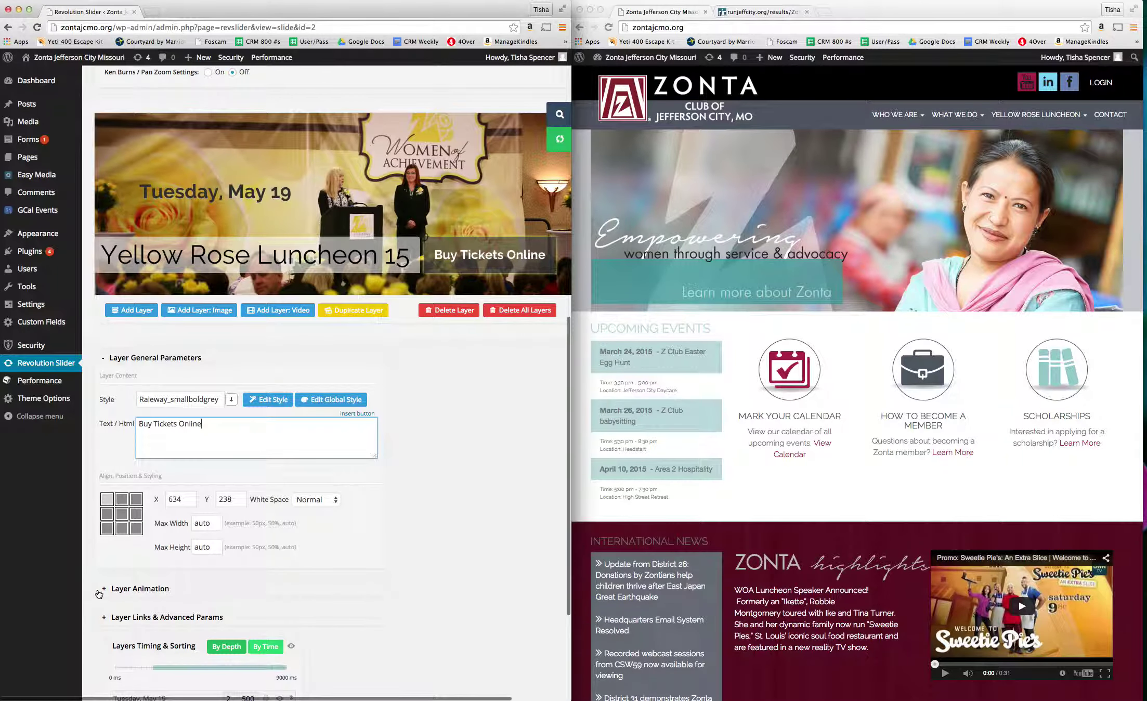
left_click(120, 593)
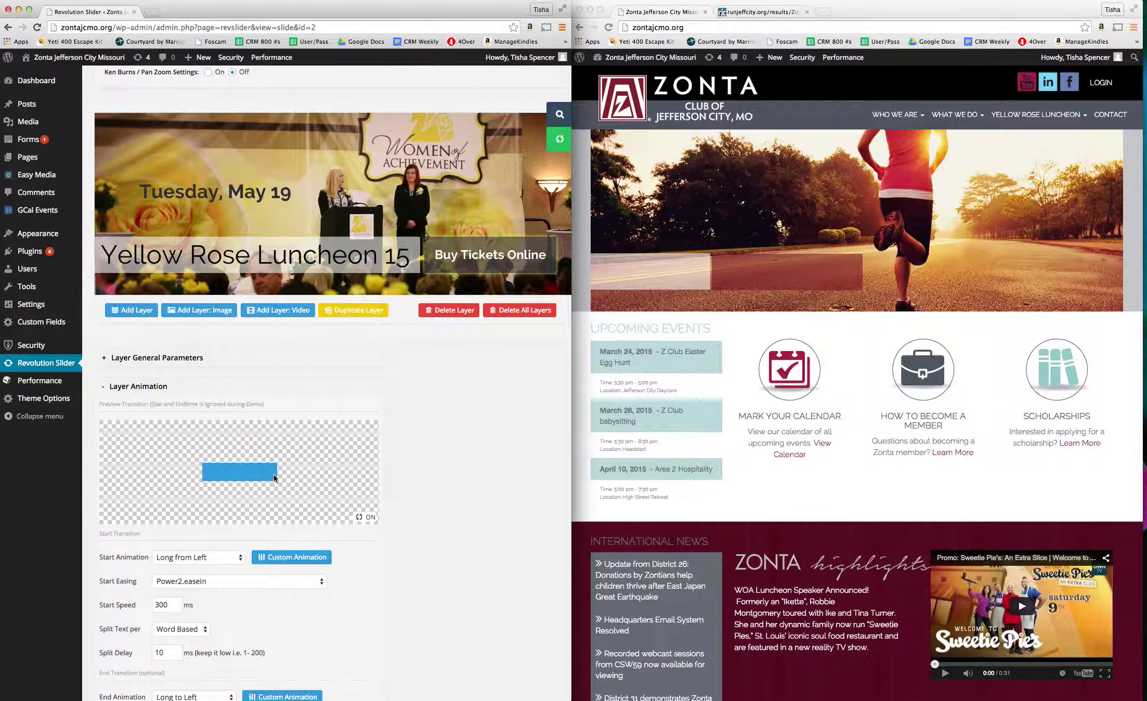
left_click(180, 556)
left_click(420, 552)
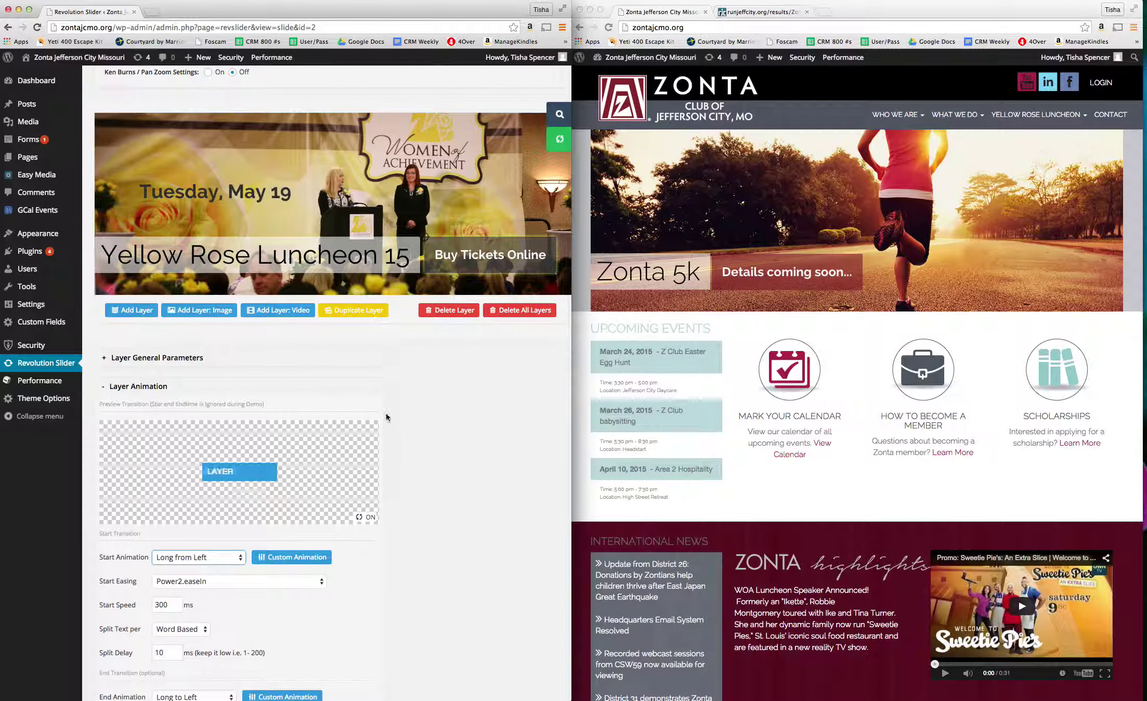
left_click(128, 386)
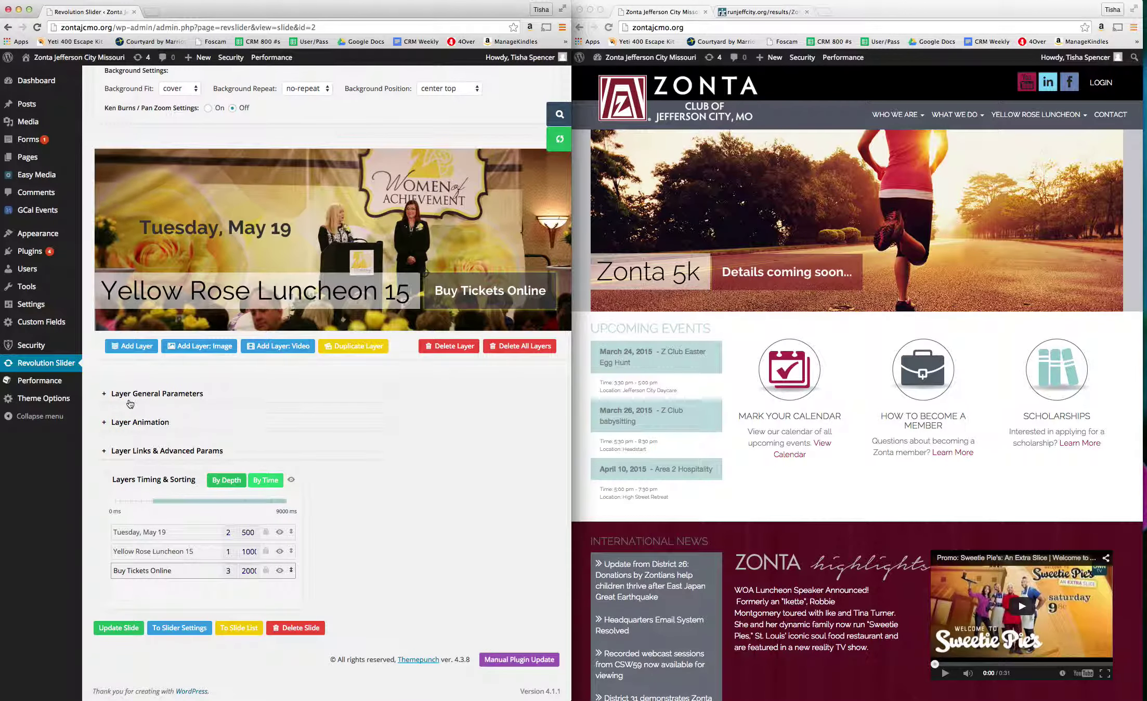
left_click(316, 300)
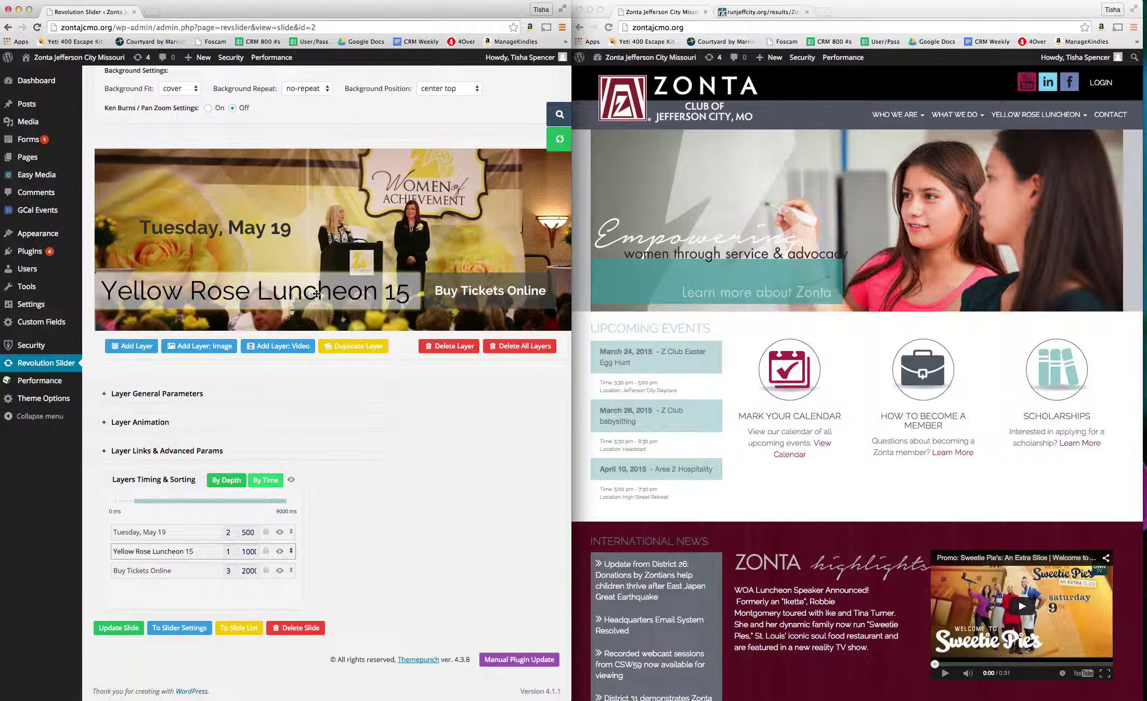
scroll(317, 294, "up", 4)
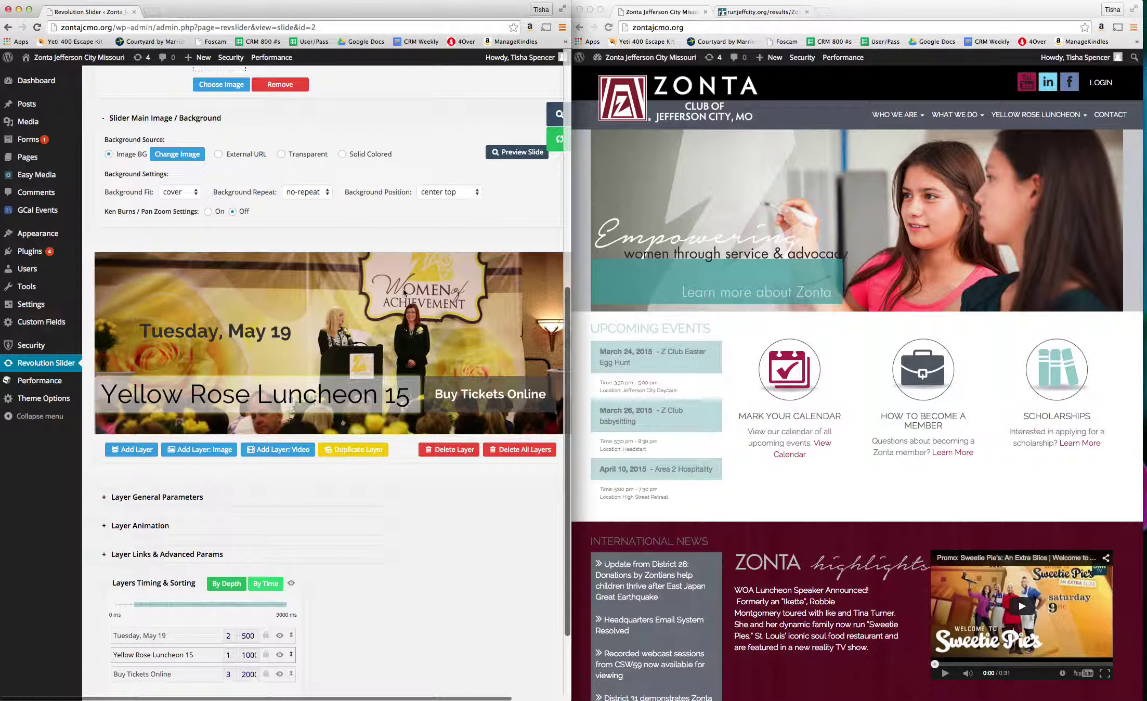